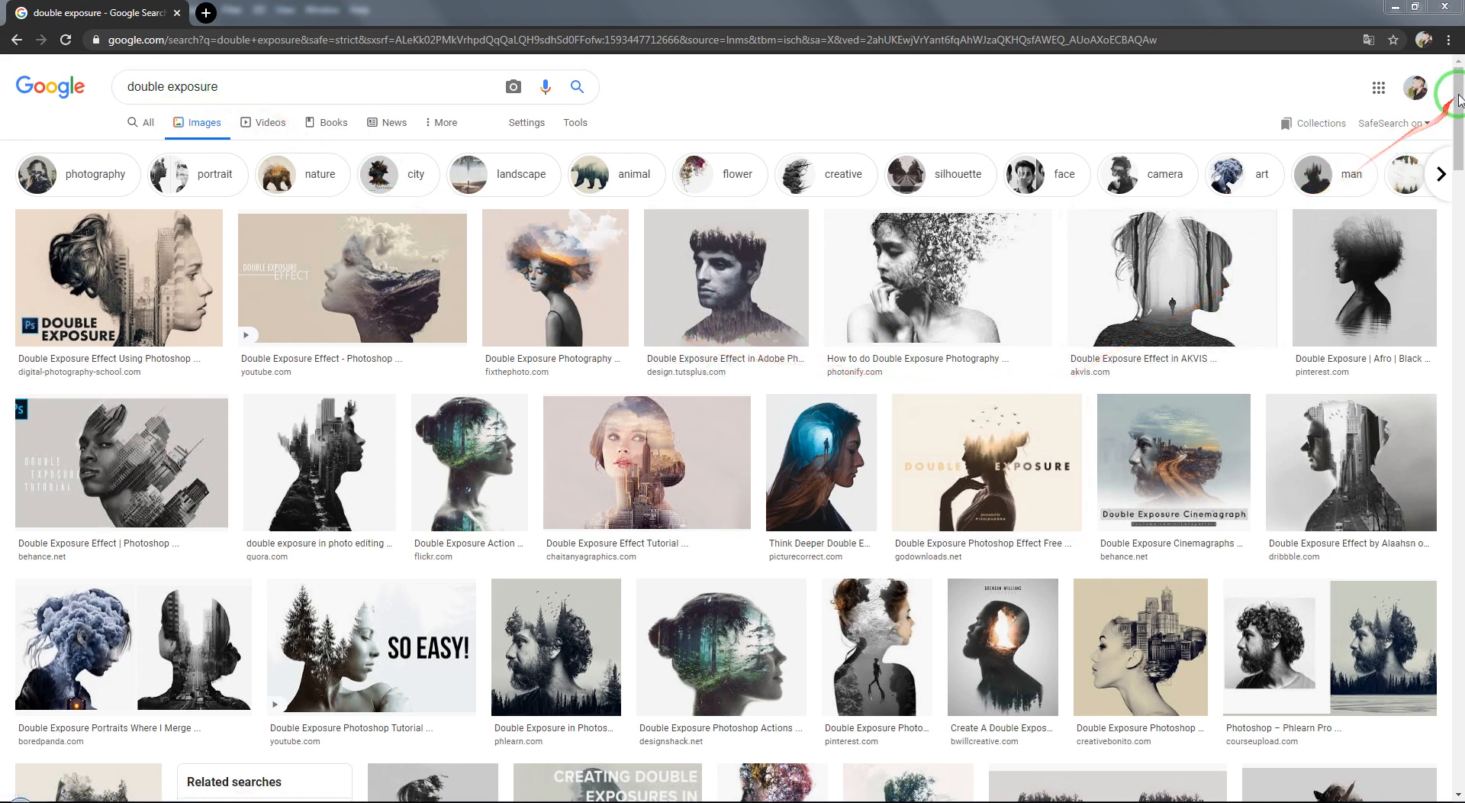
Step: Switch to Photoshop and look through the two open documents, the portrait 32.jpg and the Manhattan cityscape
left_click_drag(1458, 99, 1434, 74)
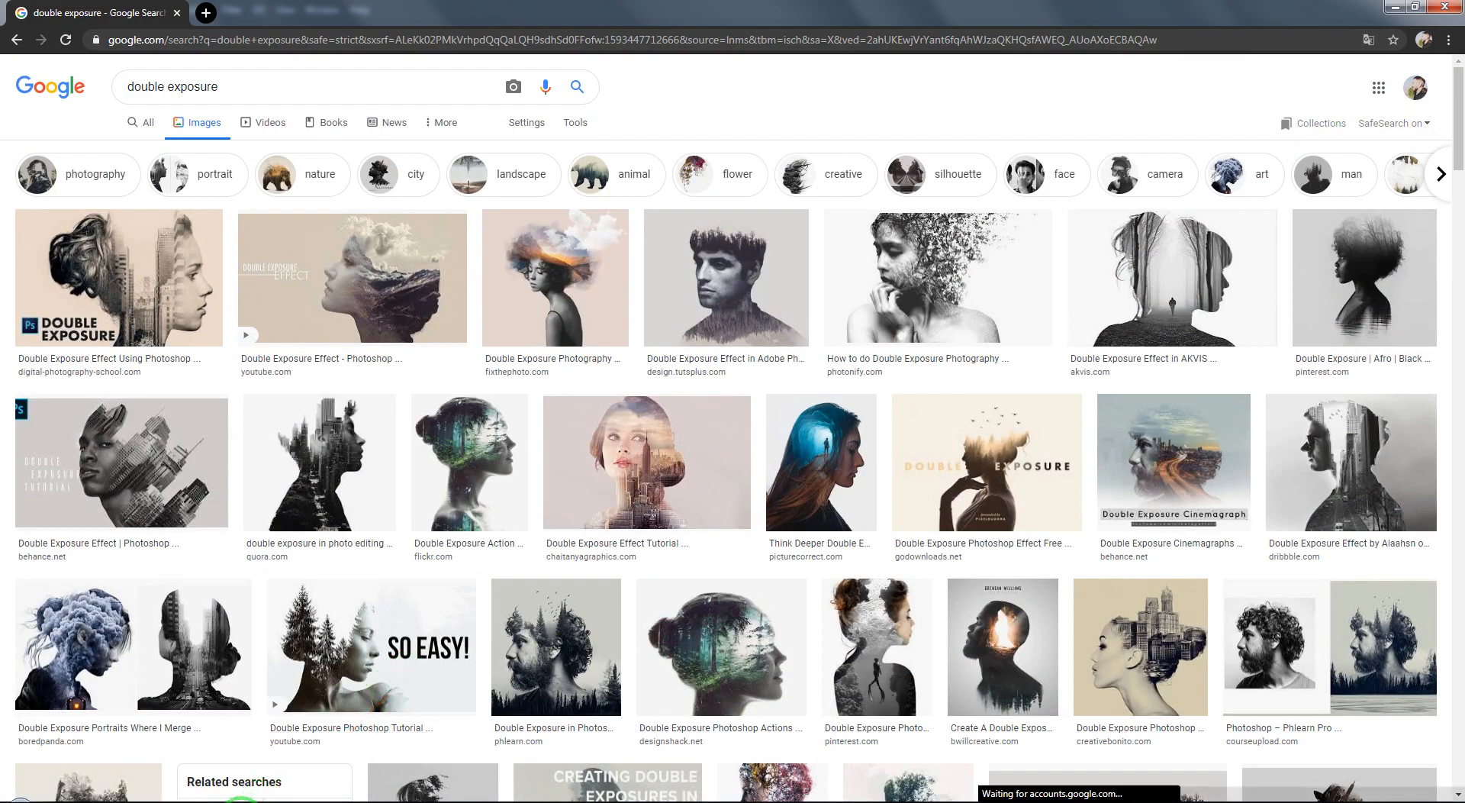
left_click(112, 802)
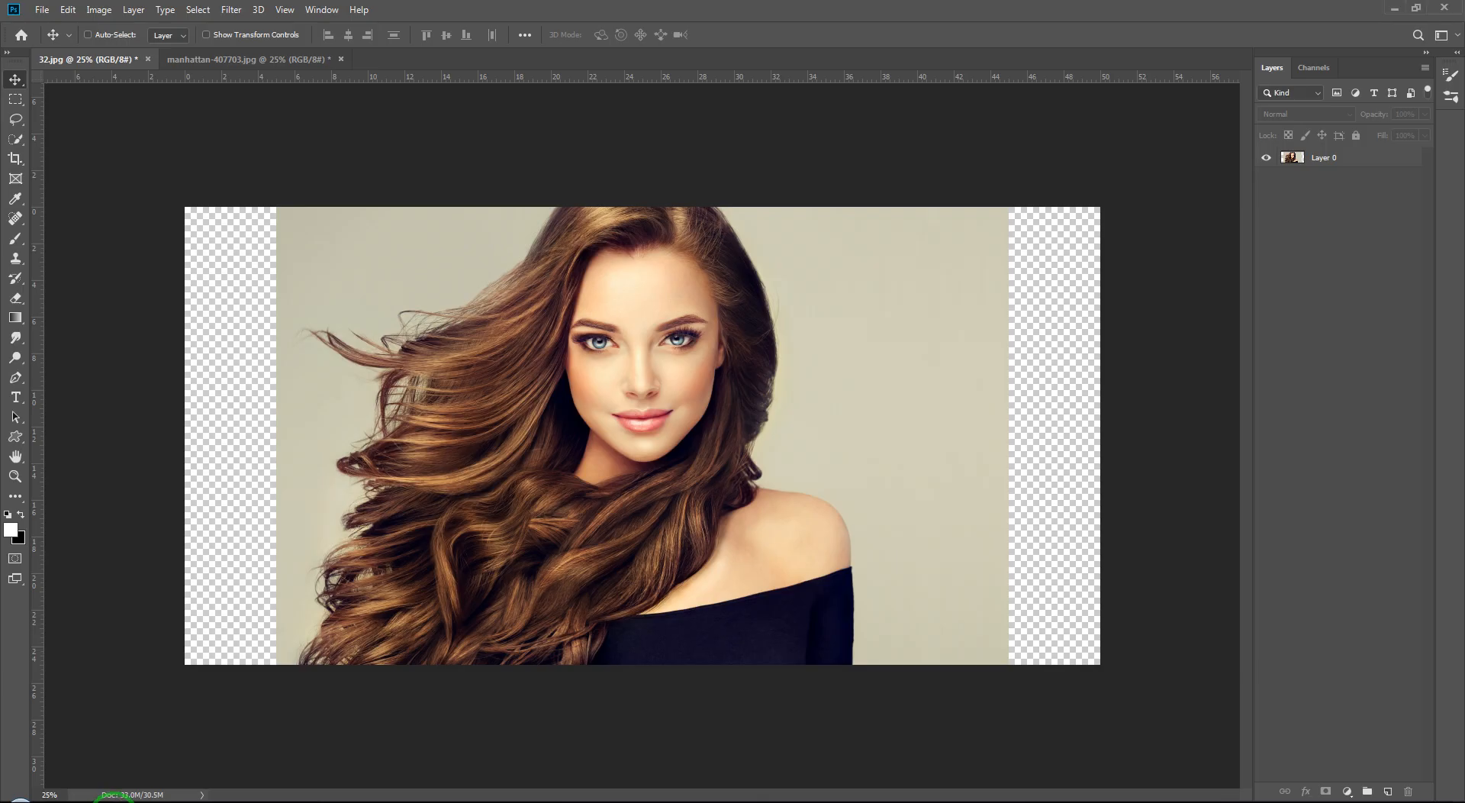
key("ctrl+Tab")
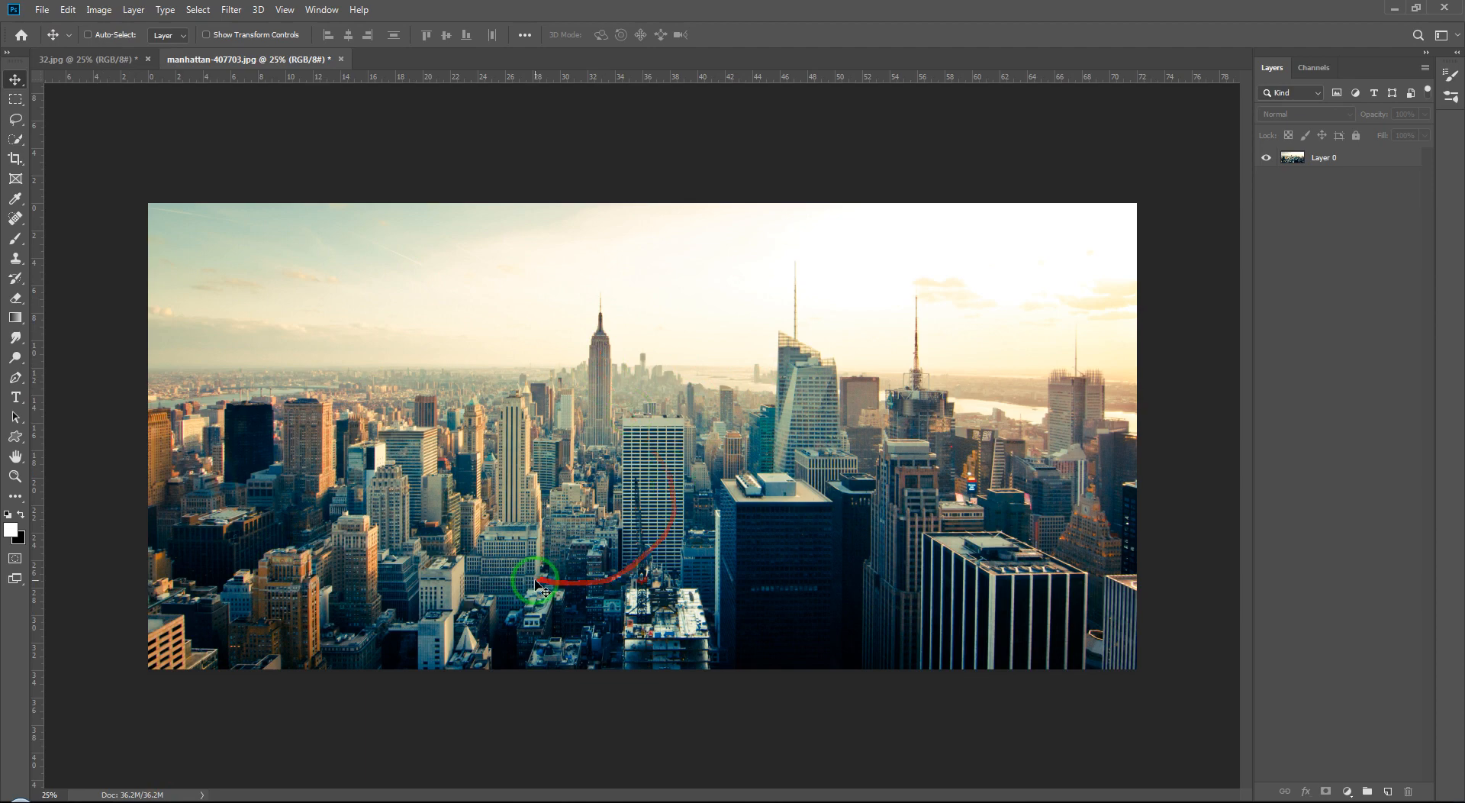
key("ctrl+Tab")
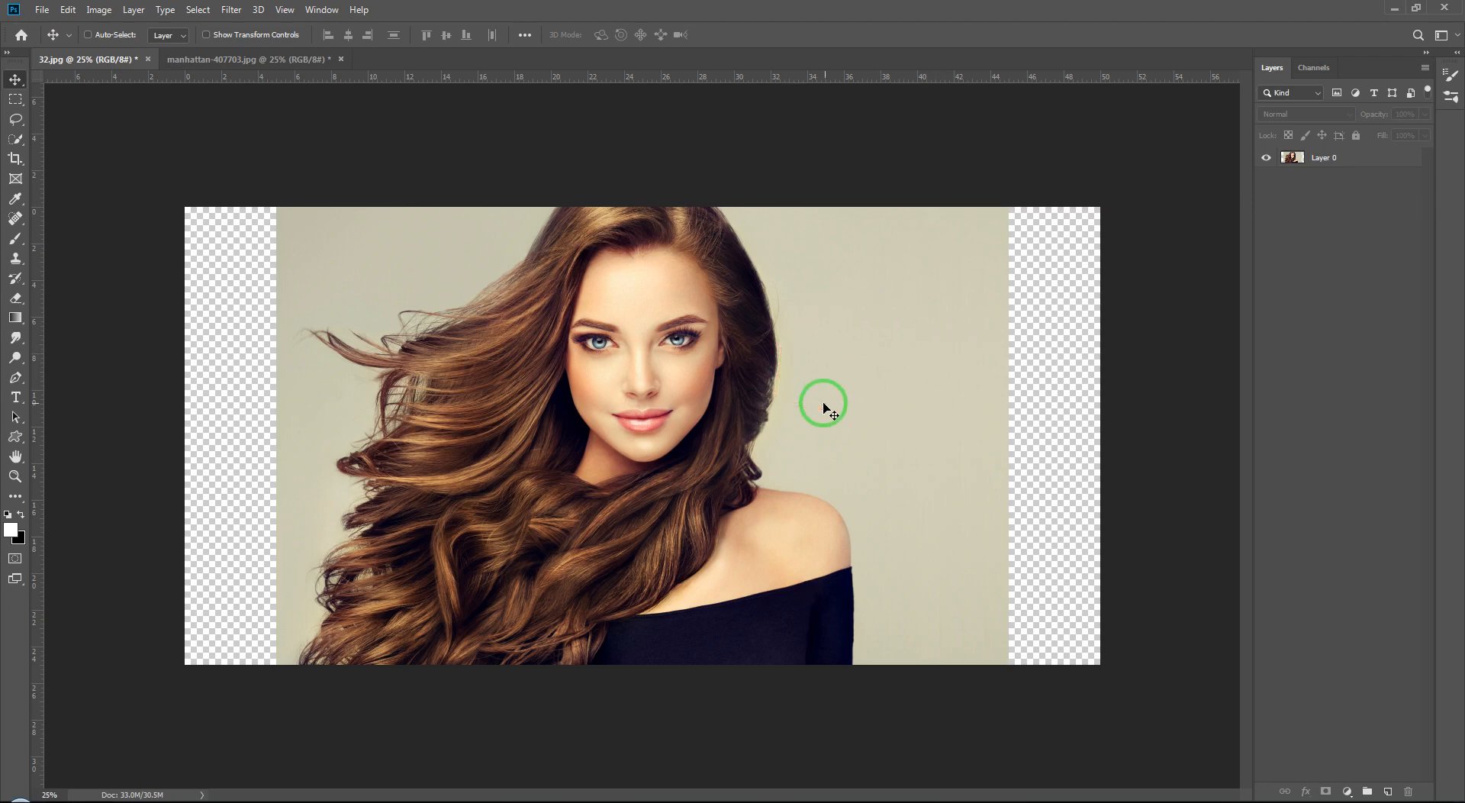
Step: Try Select All in the portrait document, then make Layer 0 the active layer
left_click(198, 10)
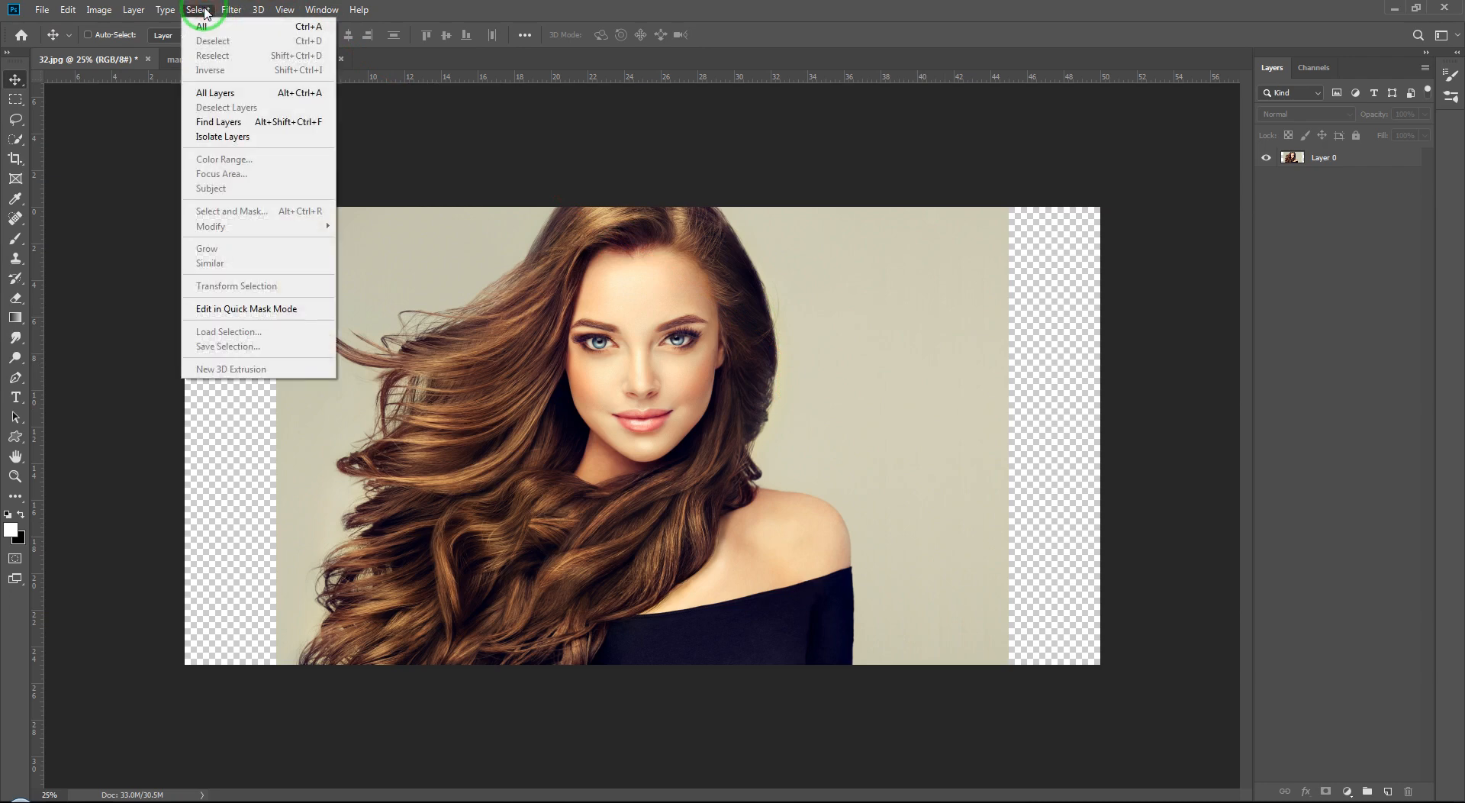
left_click(216, 32)
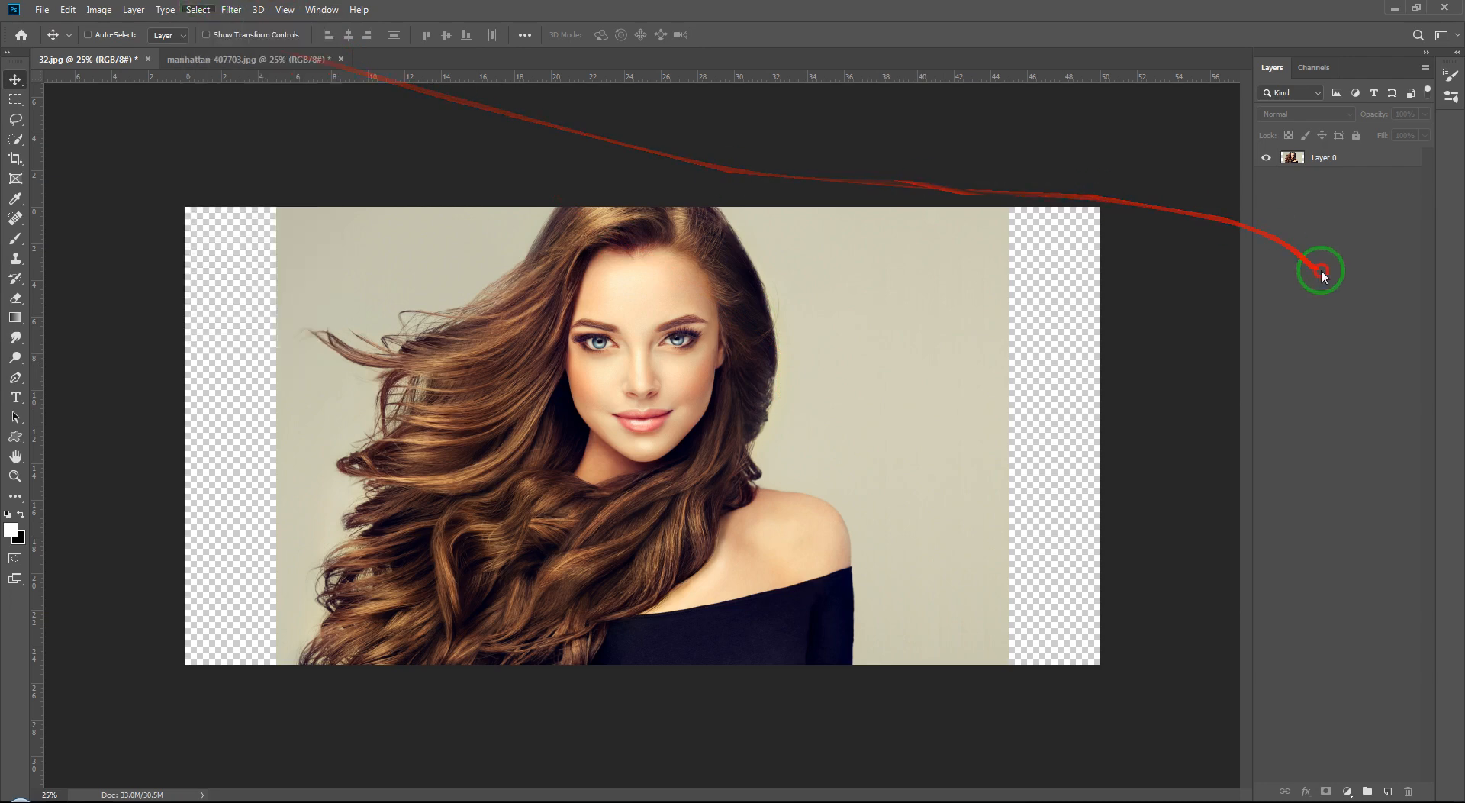
left_click(1340, 155)
Step: Use Color Range with Fuzziness 40 to select the portrait's plain background by sampling it
left_click(202, 10)
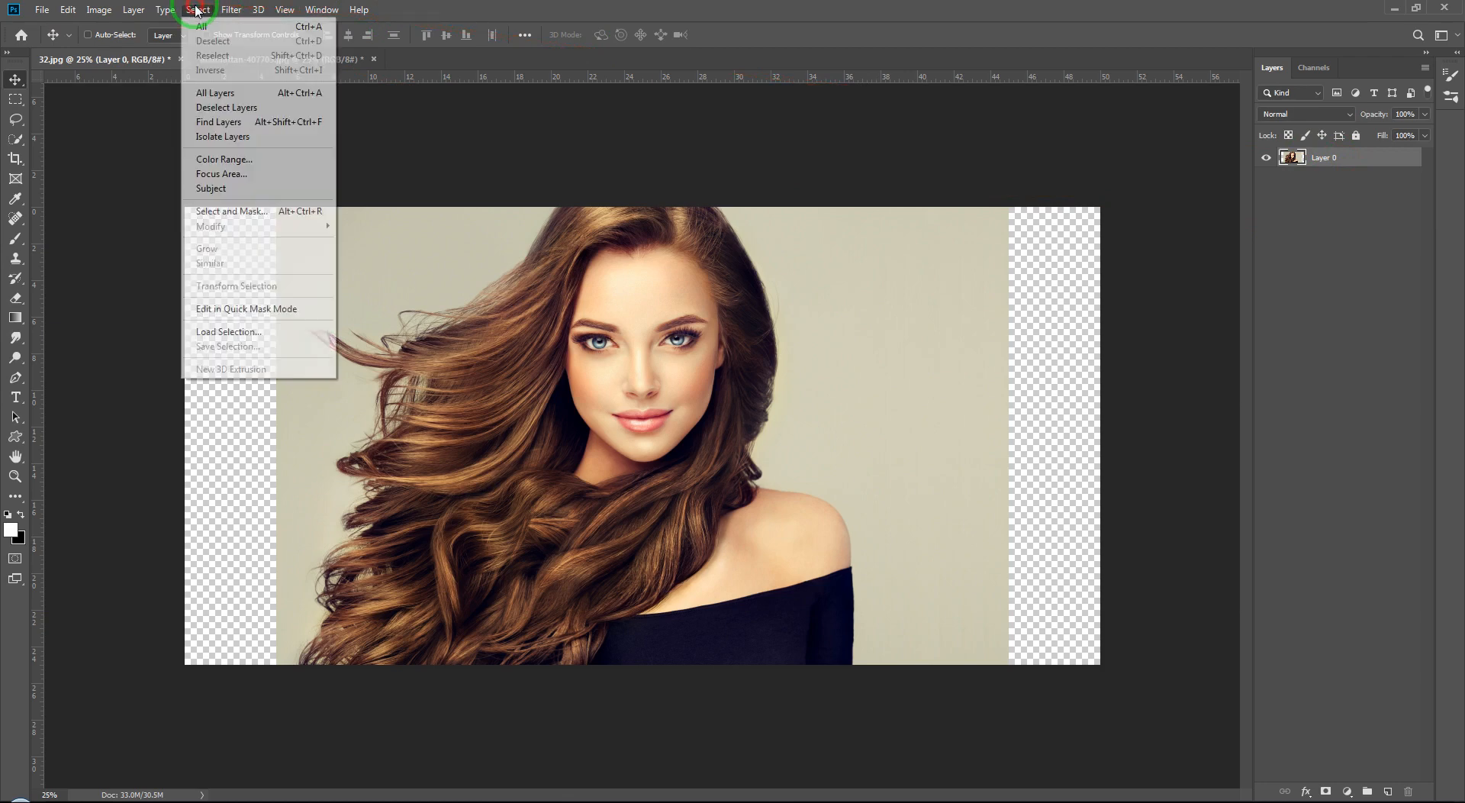
left_click(262, 166)
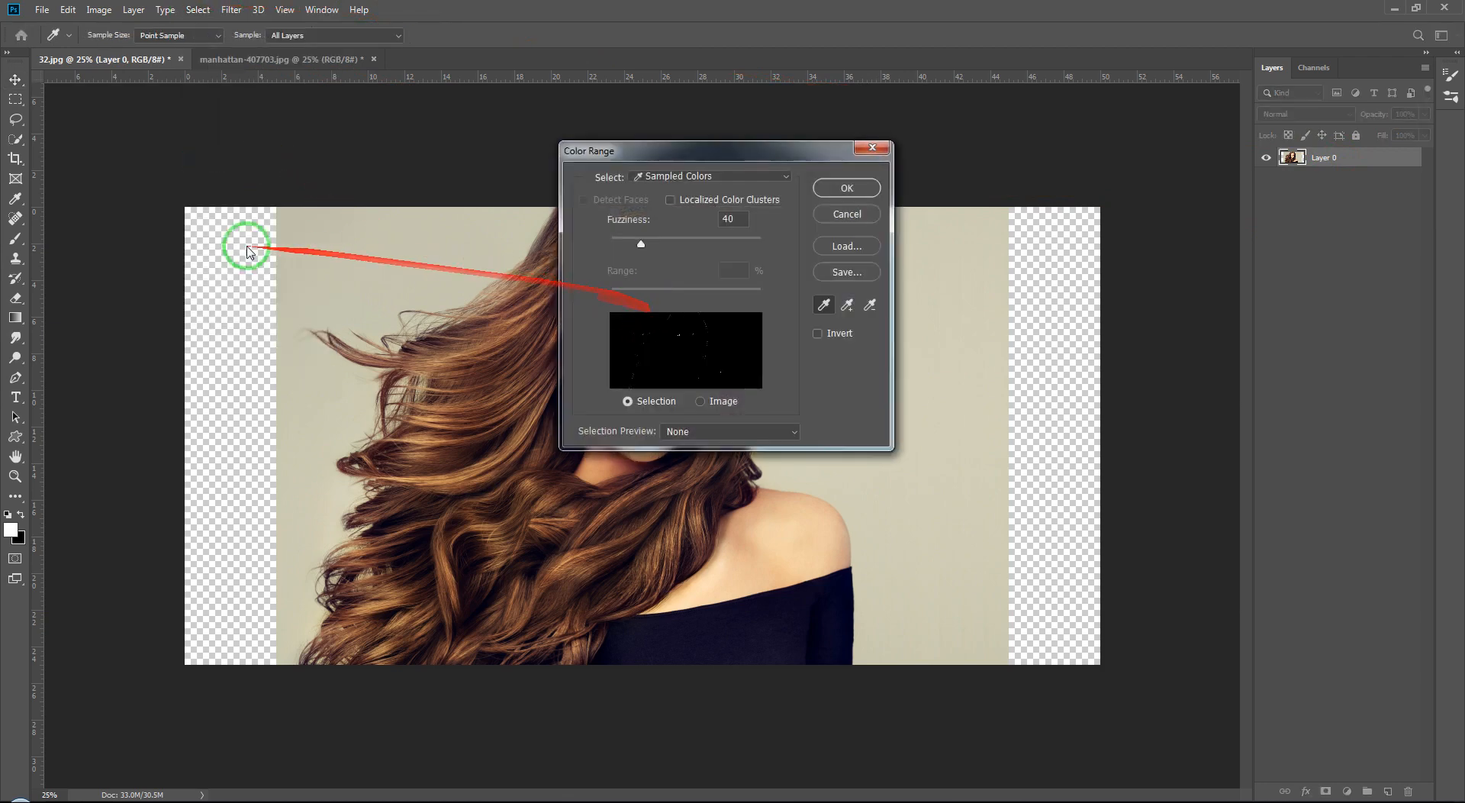
left_click(333, 244)
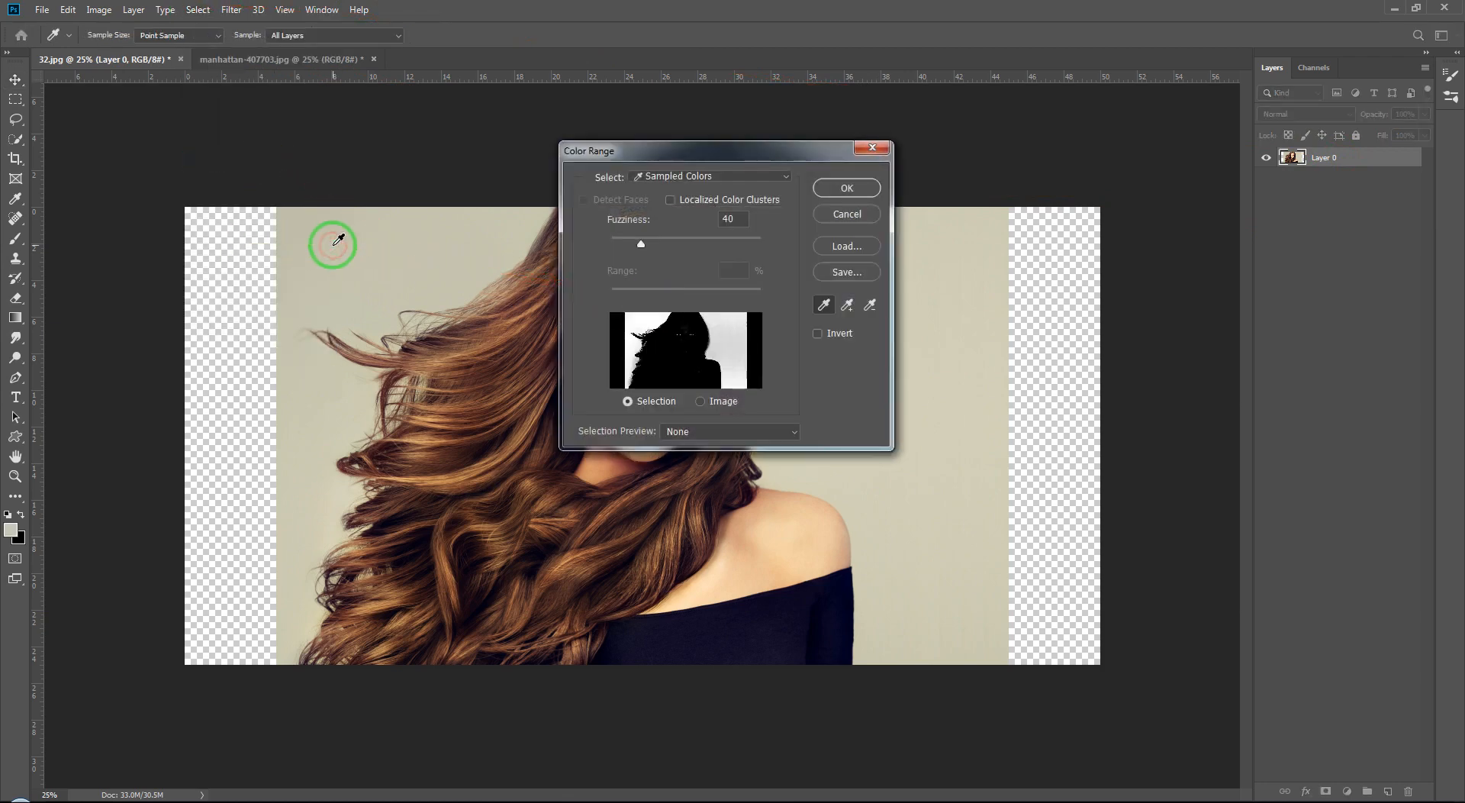
left_click(838, 188)
Step: Zoom in on the face and subtract the eyes from the selection with the Quick Selection tool
key("v")
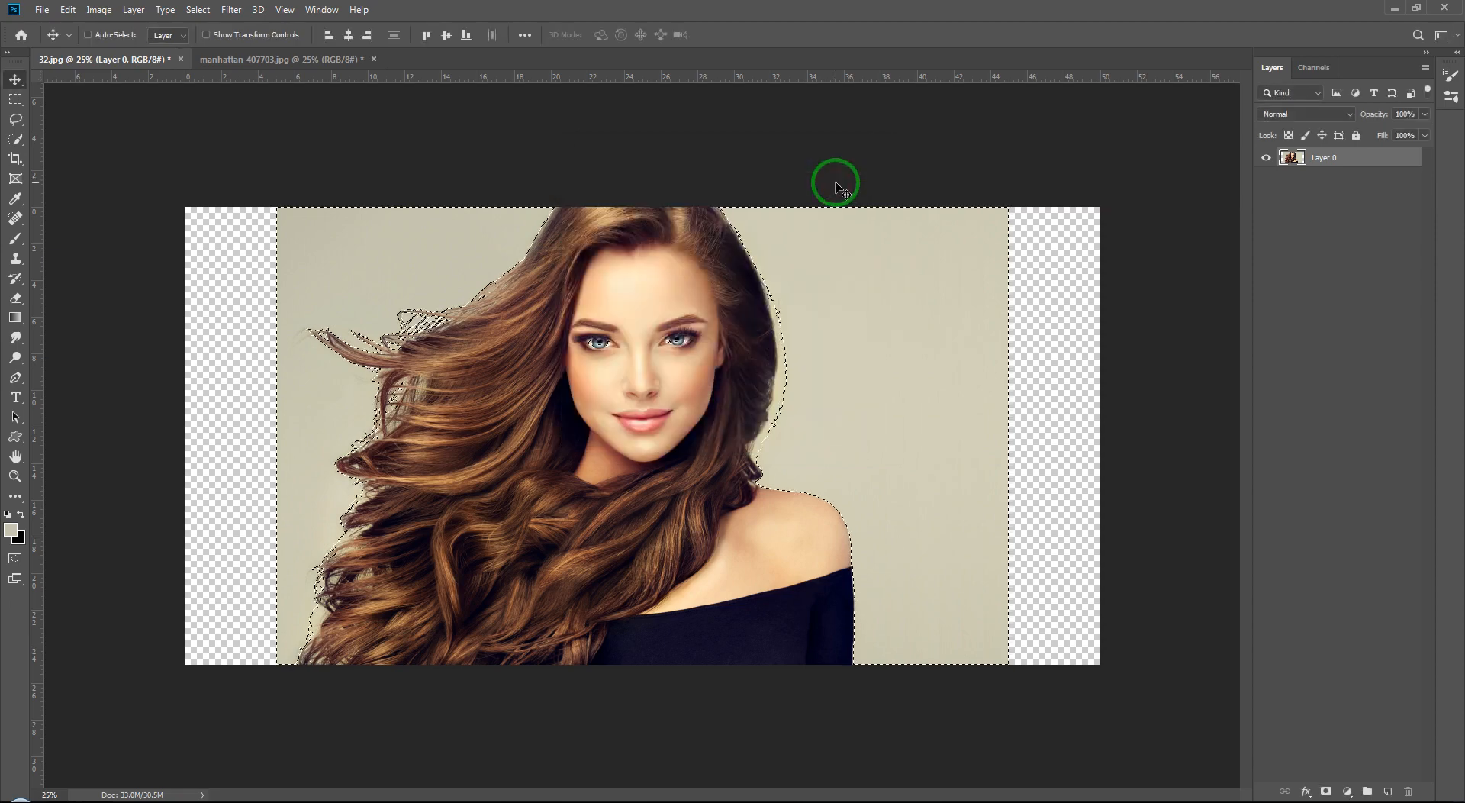
key("ctrl+plus")
key("ctrl+plus")
key("ctrl+plus")
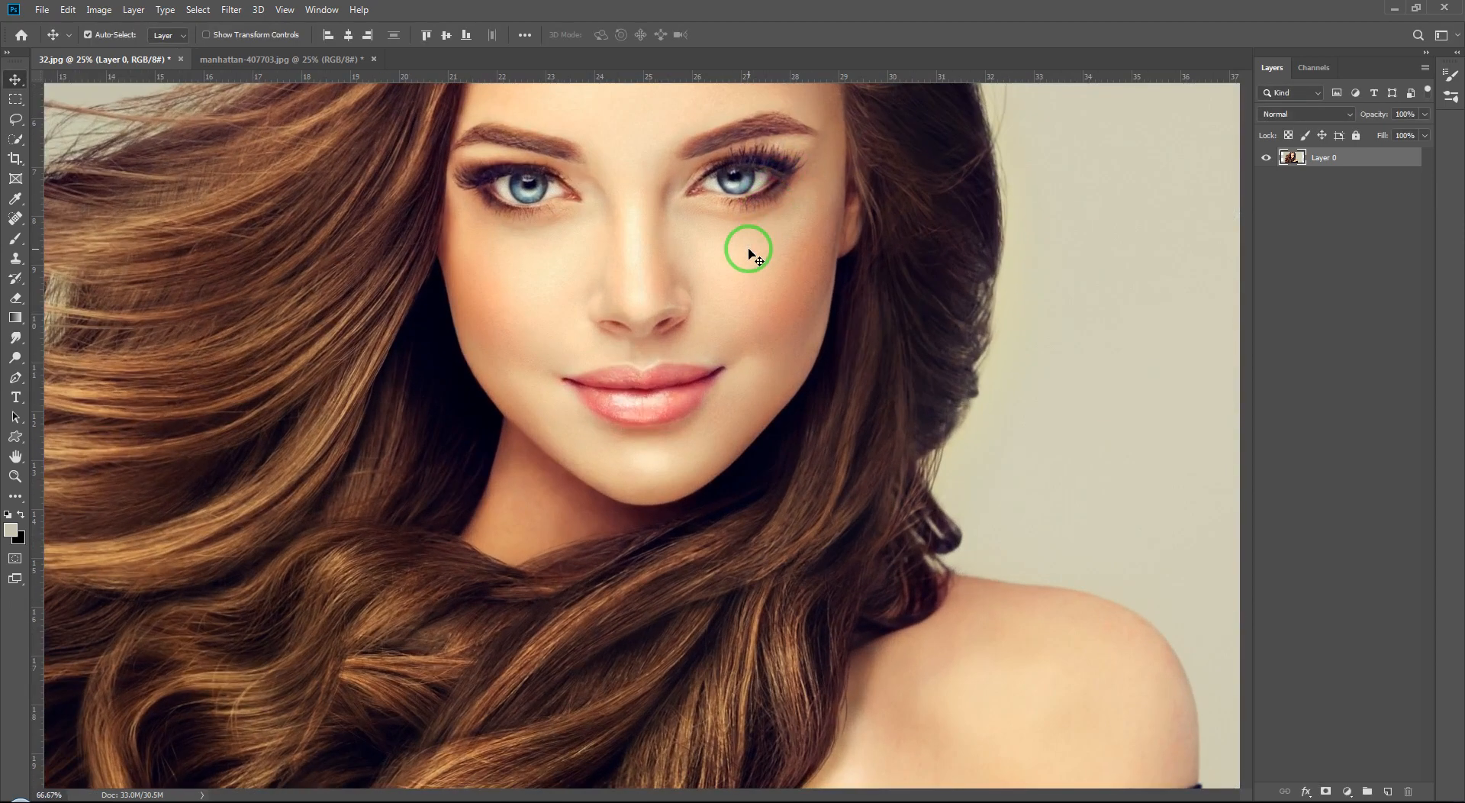
scroll(749, 254, "up", 3)
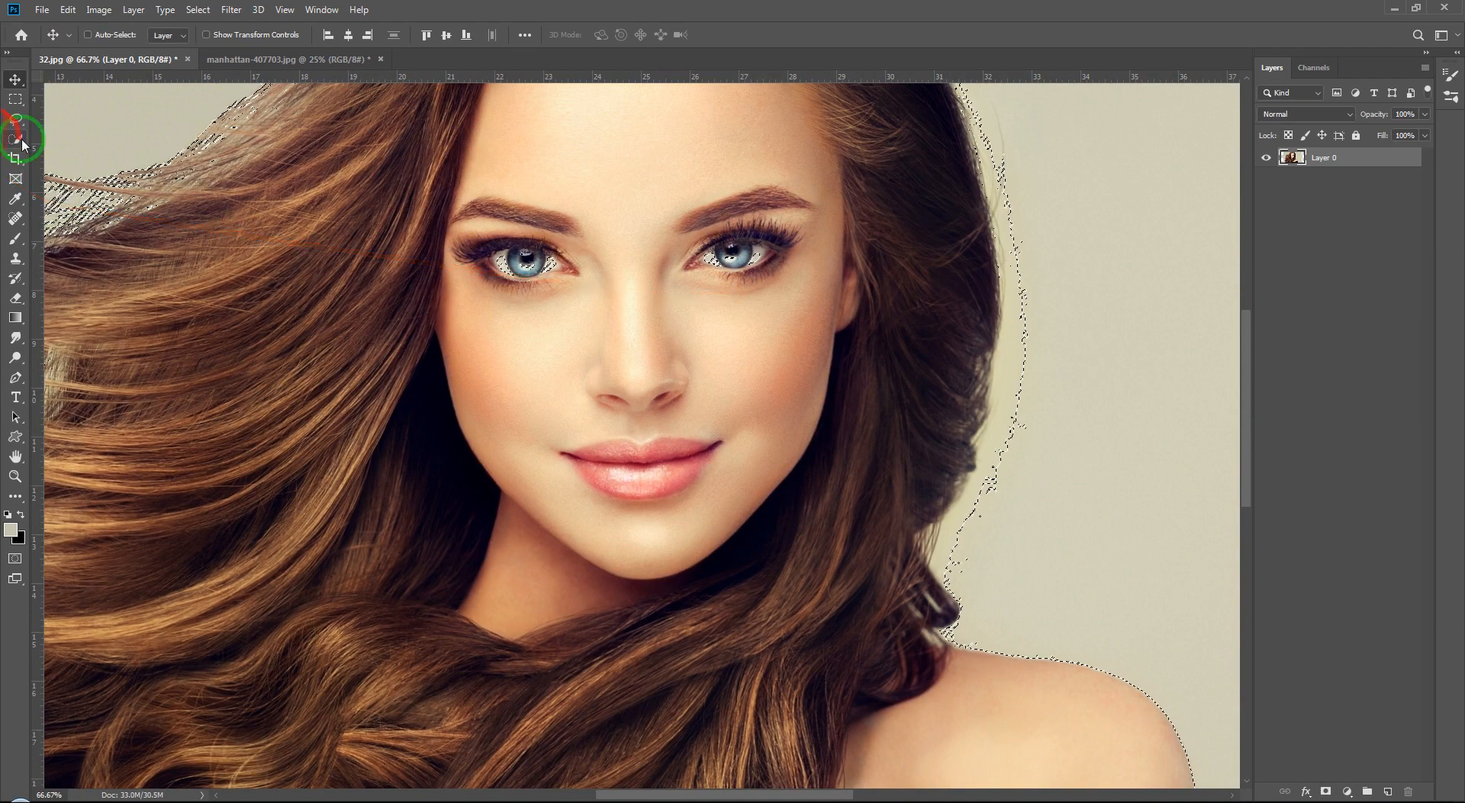
left_click(16, 140)
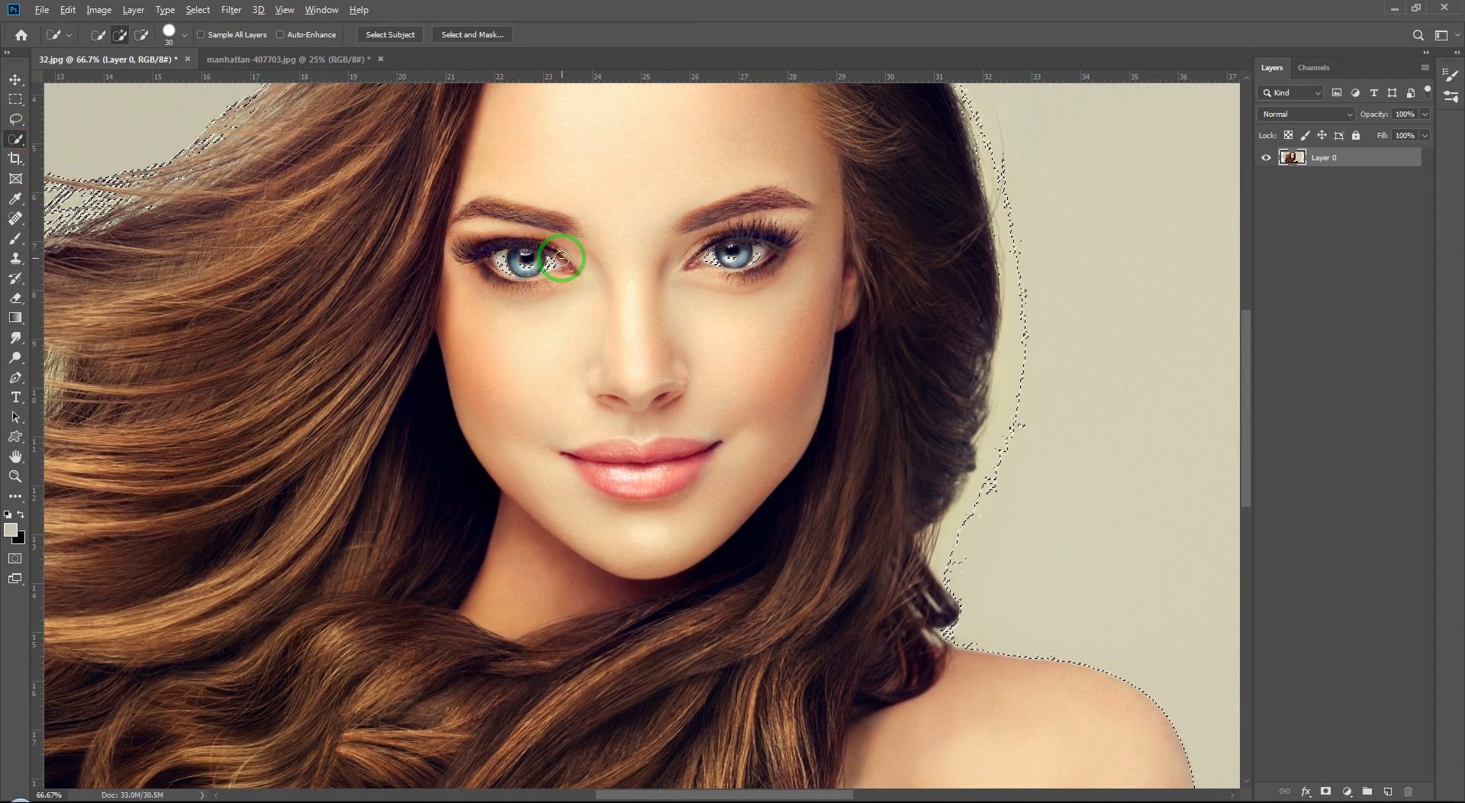
key("alt")
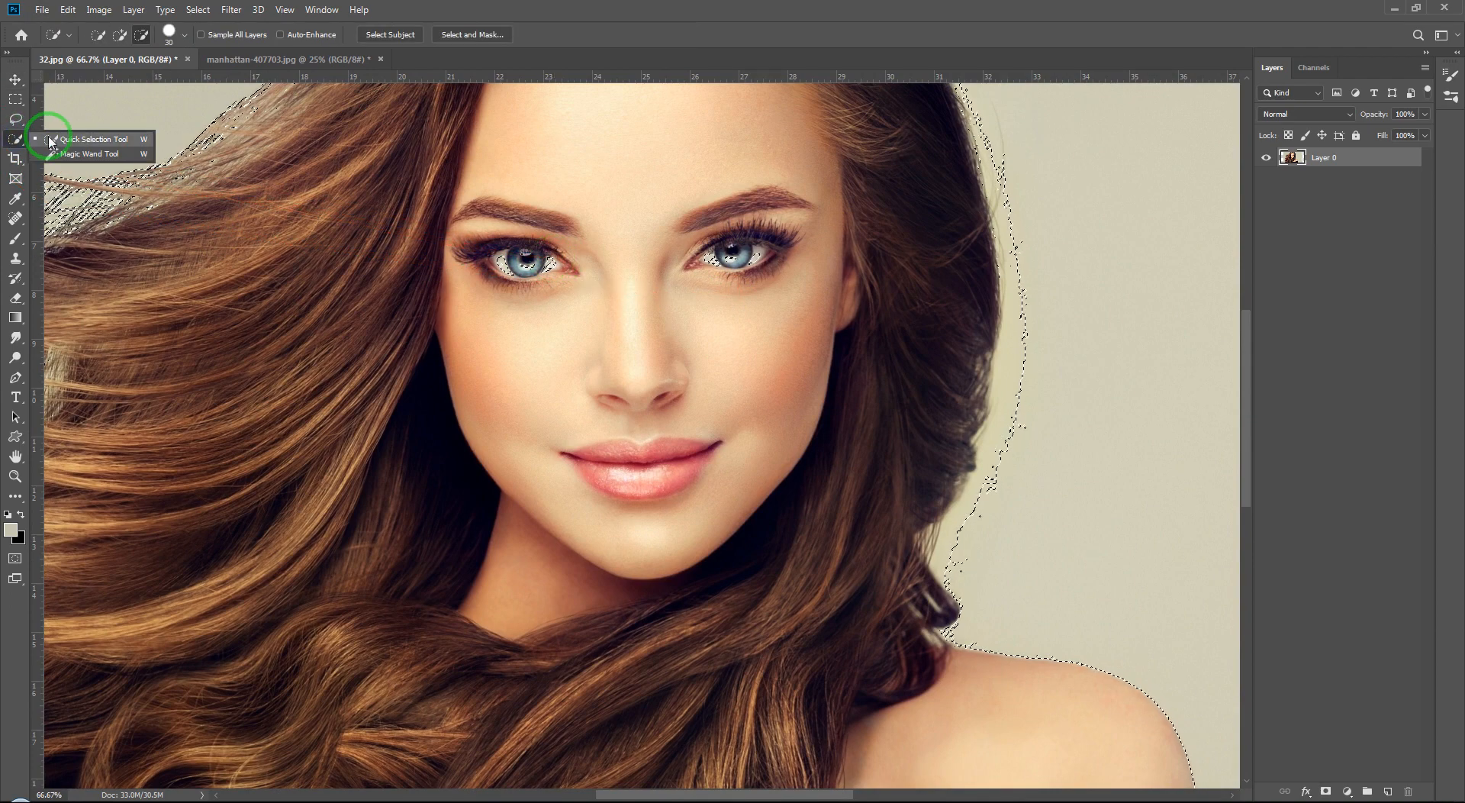
key("alt")
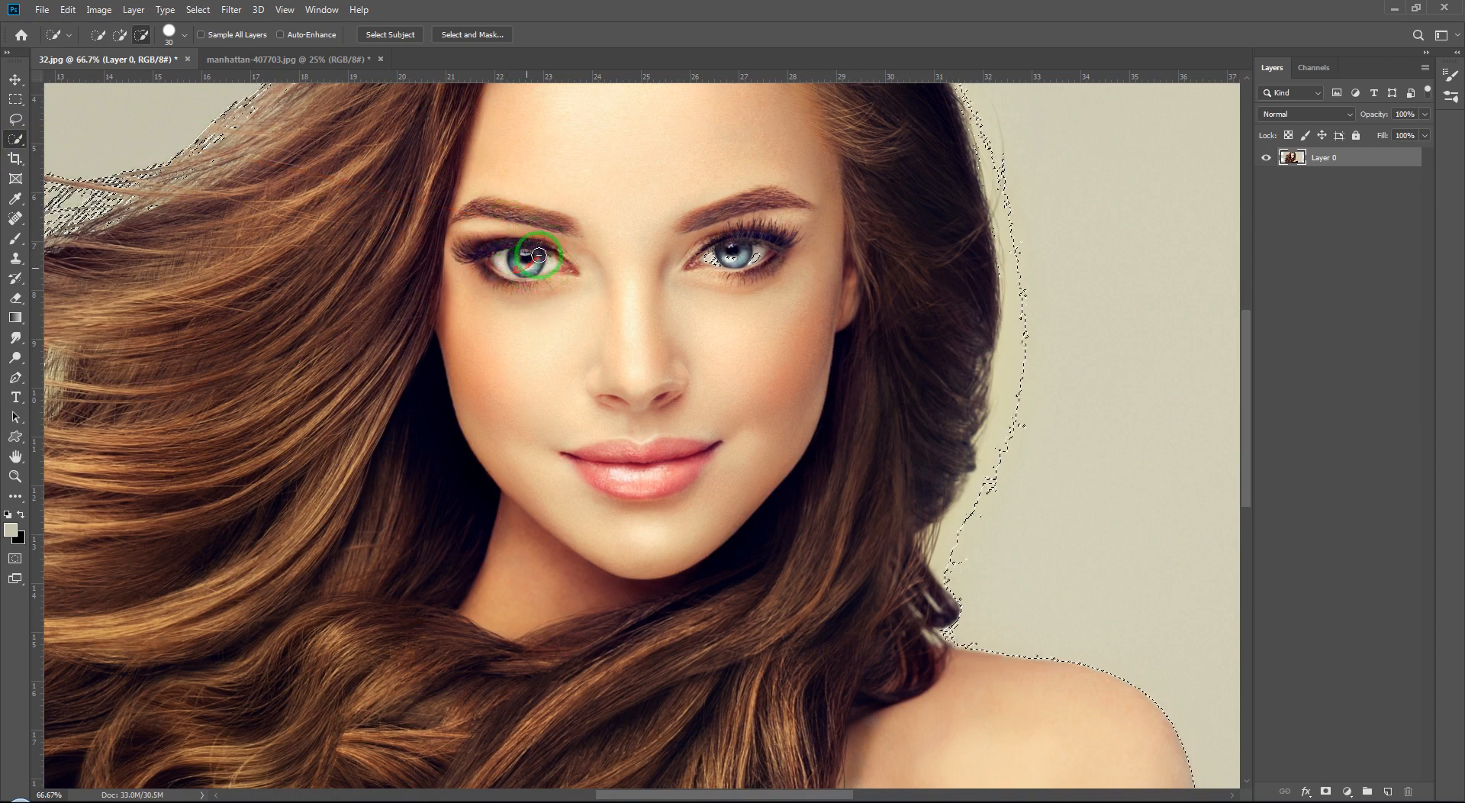
mouse_move(538, 255)
left_mouse_down()
mouse_move(754, 256)
mouse_move(684, 257)
mouse_move(687, 333)
mouse_move(453, 363)
left_mouse_up()
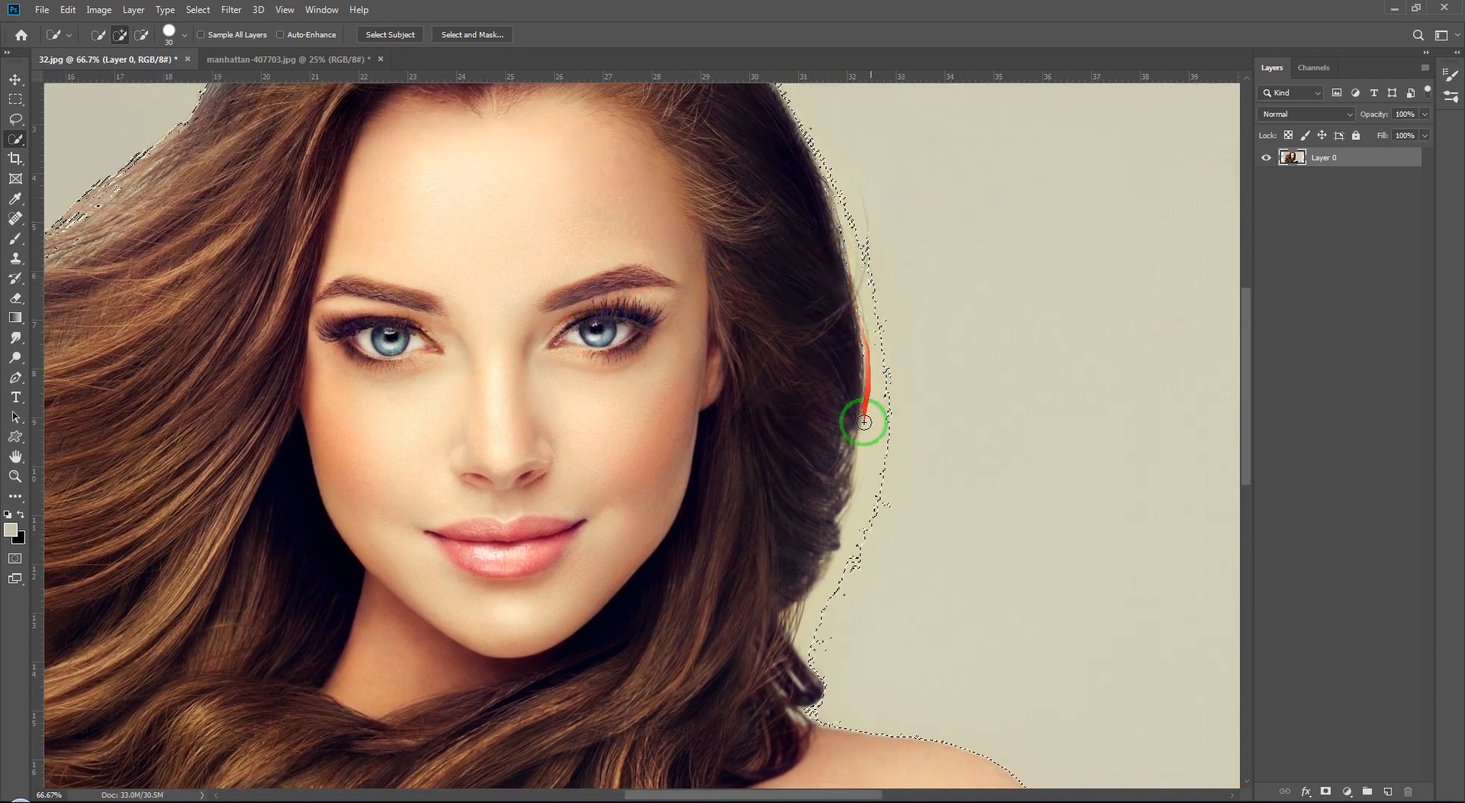
Step: Refine the selection along the flying hair strands, then fit the image on screen and deselect everything
left_click_drag(638, 633, 568, 294)
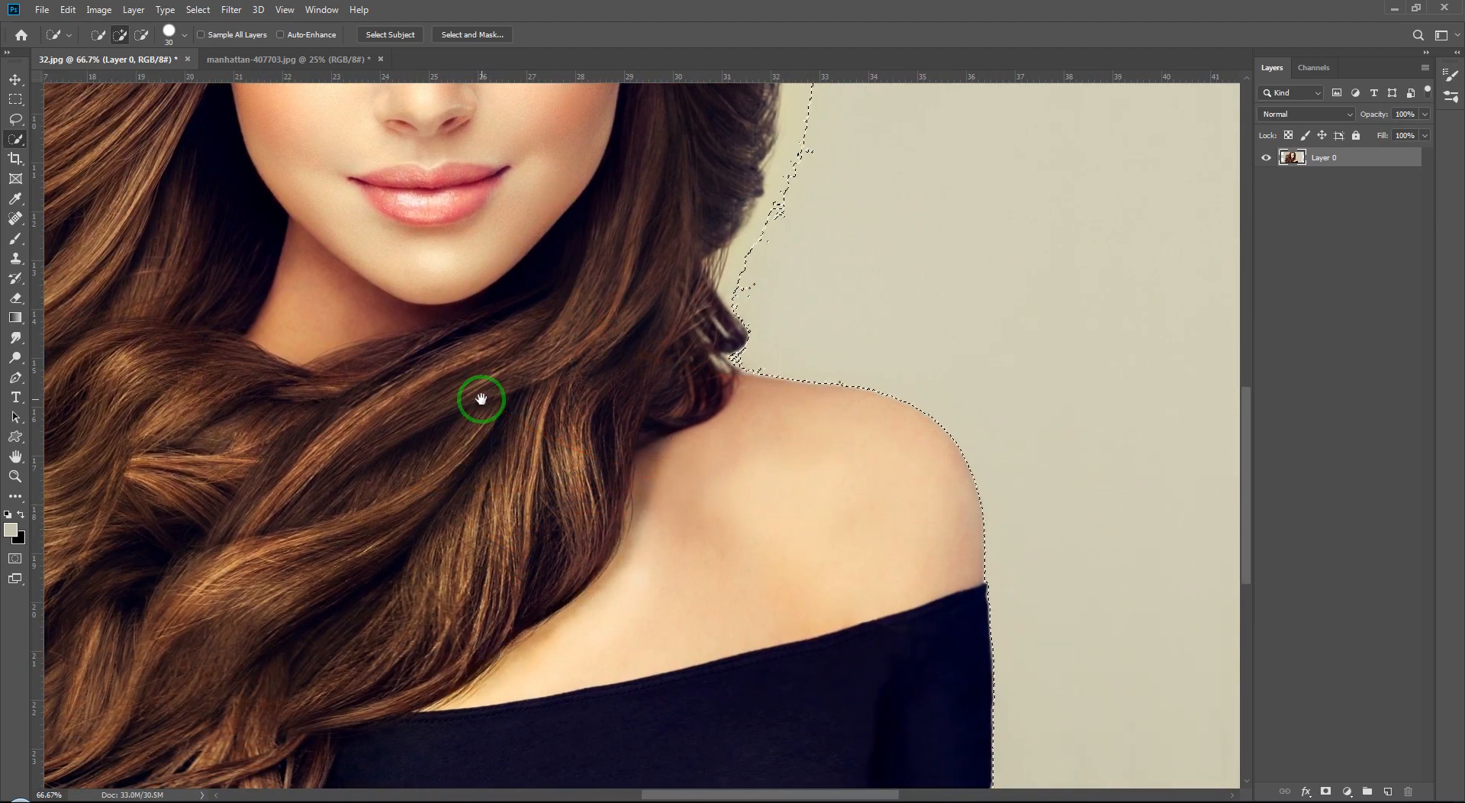
left_click_drag(484, 396, 1220, 628)
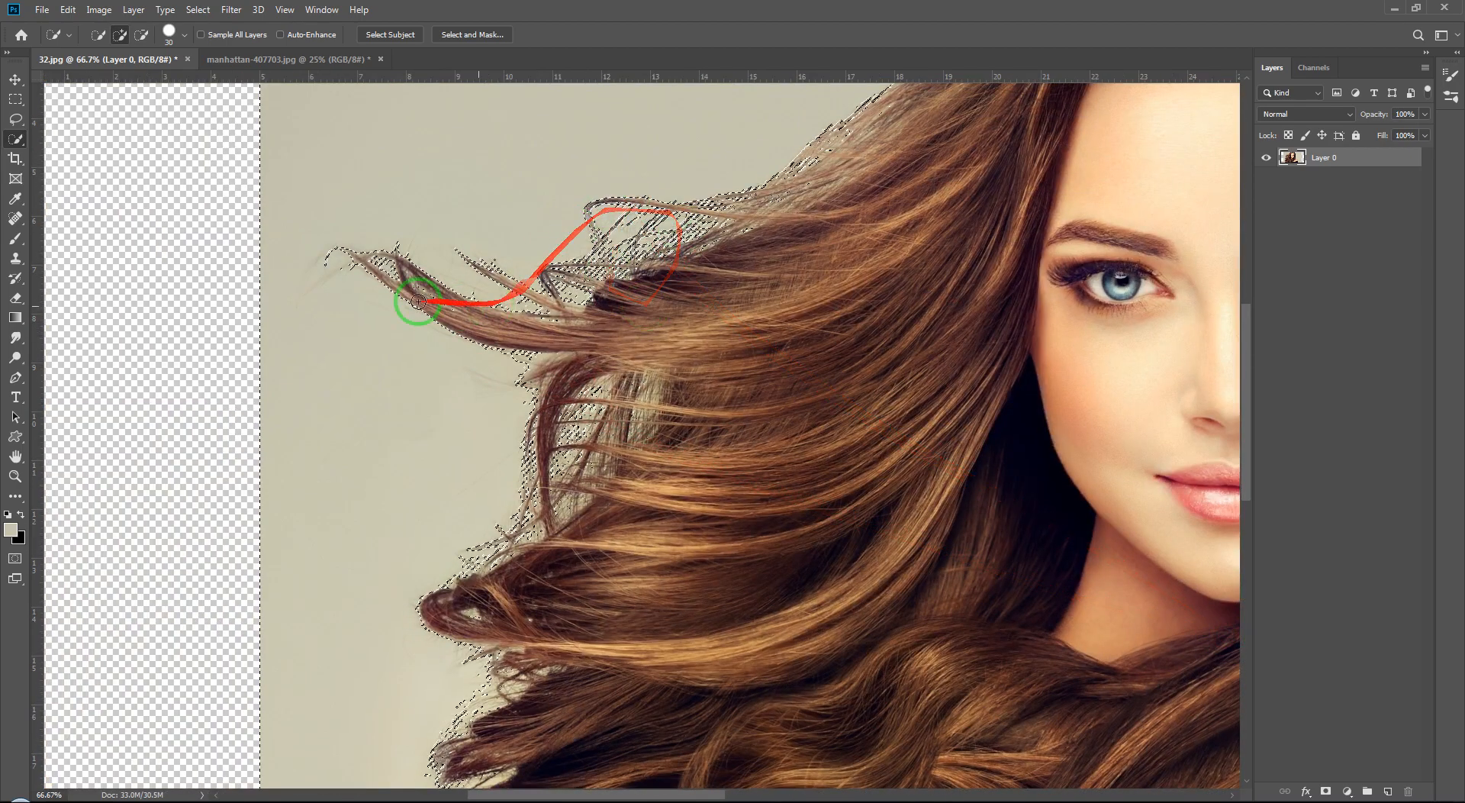
left_click_drag(667, 493, 582, 218)
left_click_drag(524, 513, 589, 380)
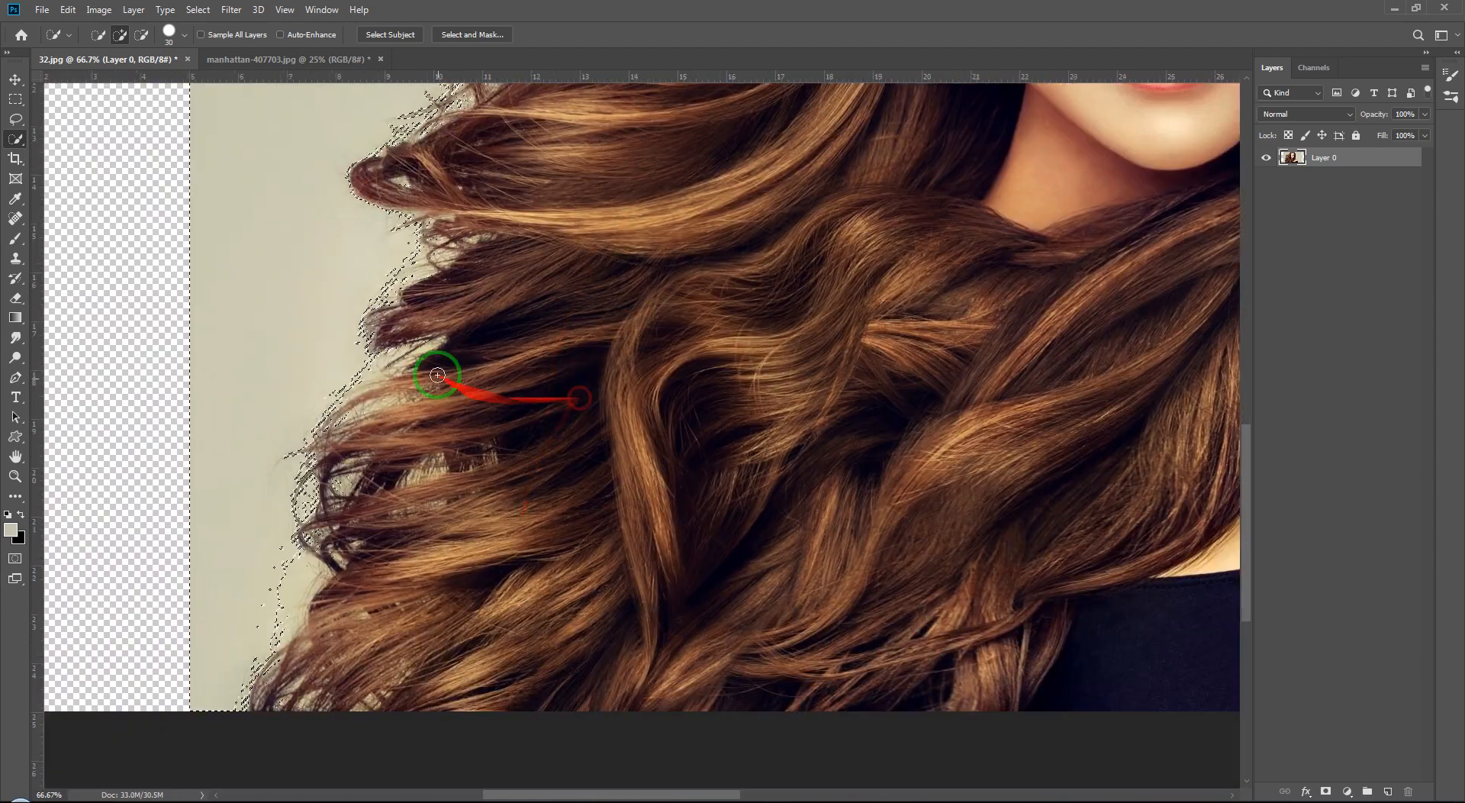
left_click_drag(387, 367, 628, 331)
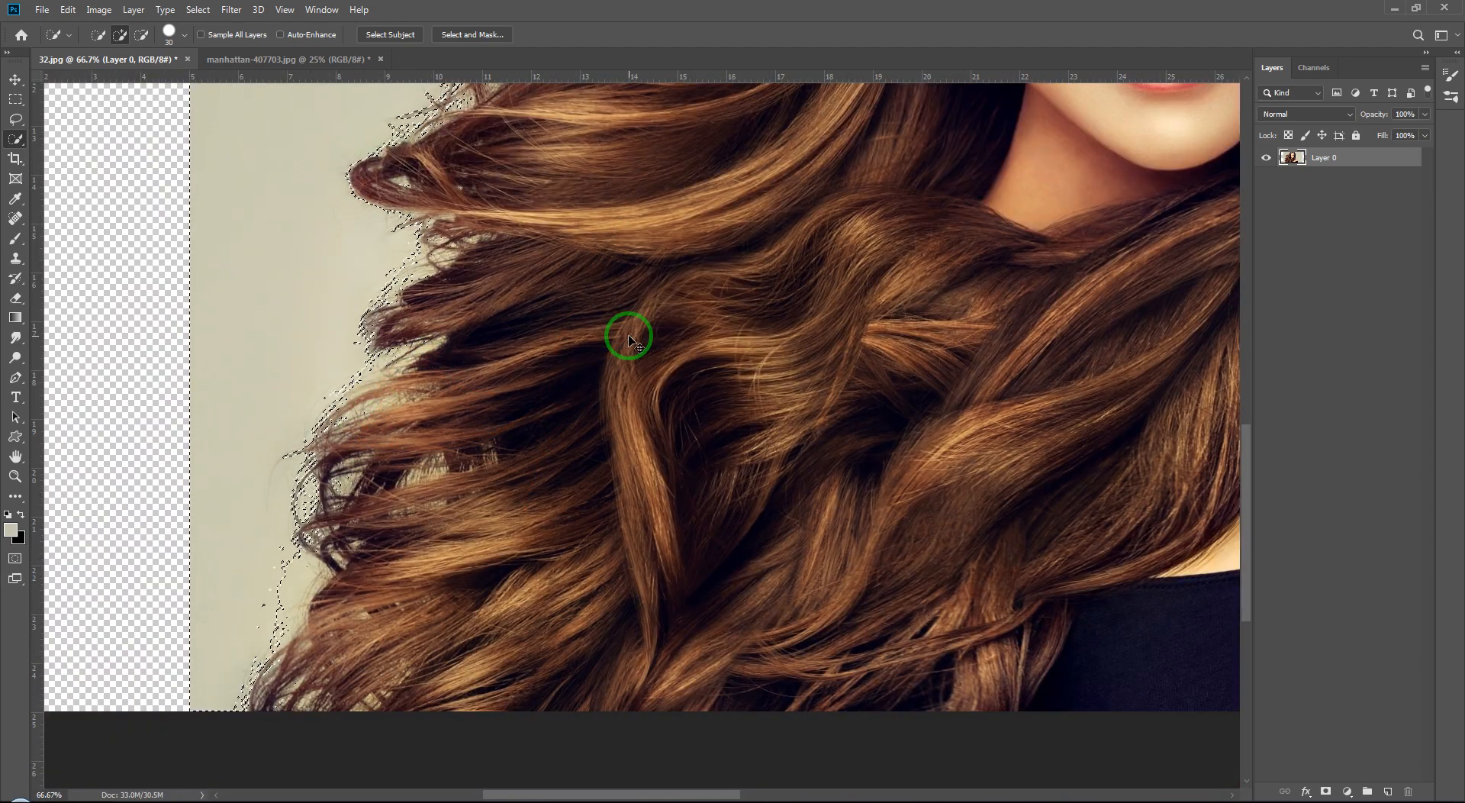
key("ctrl+0")
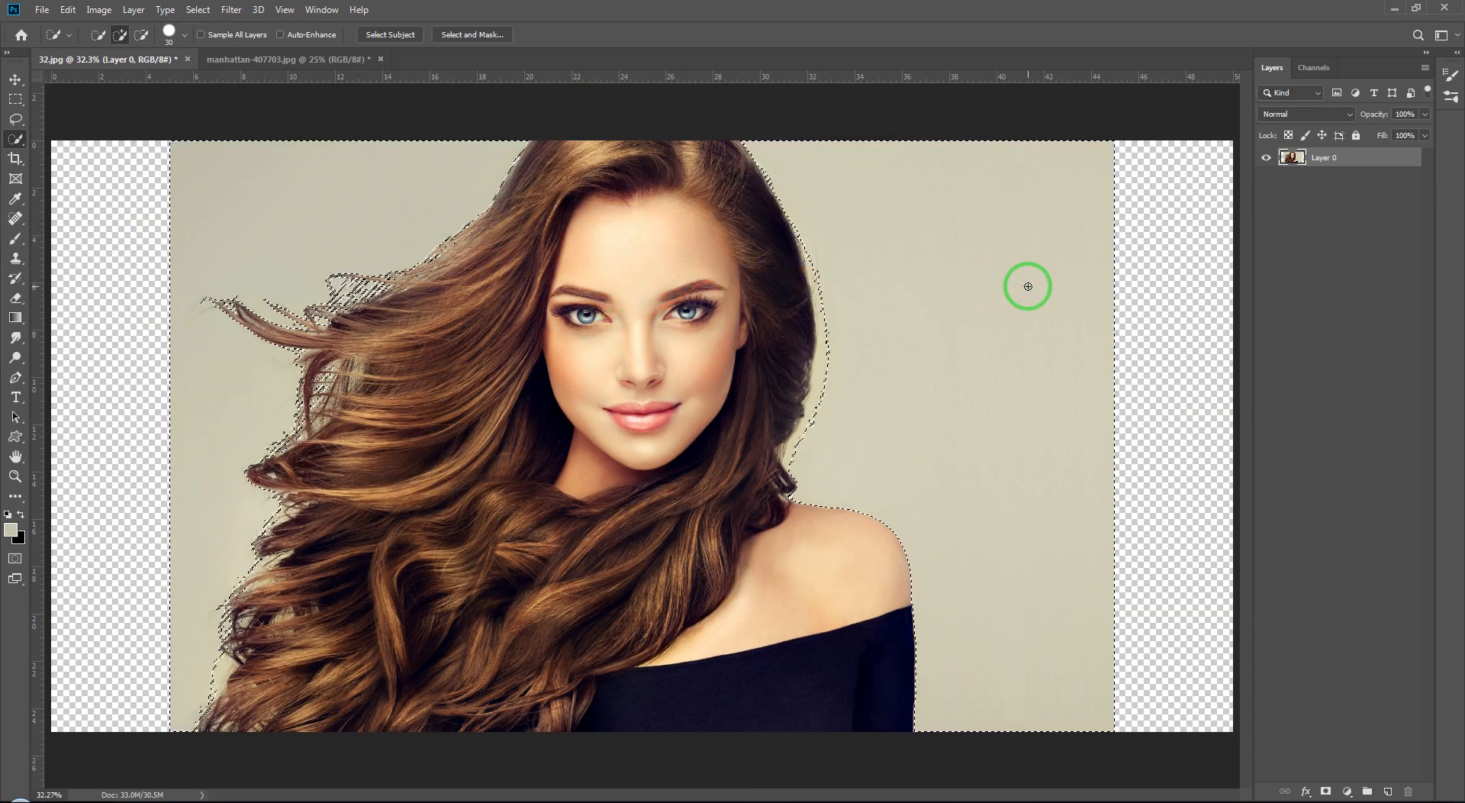
key("ctrl+d")
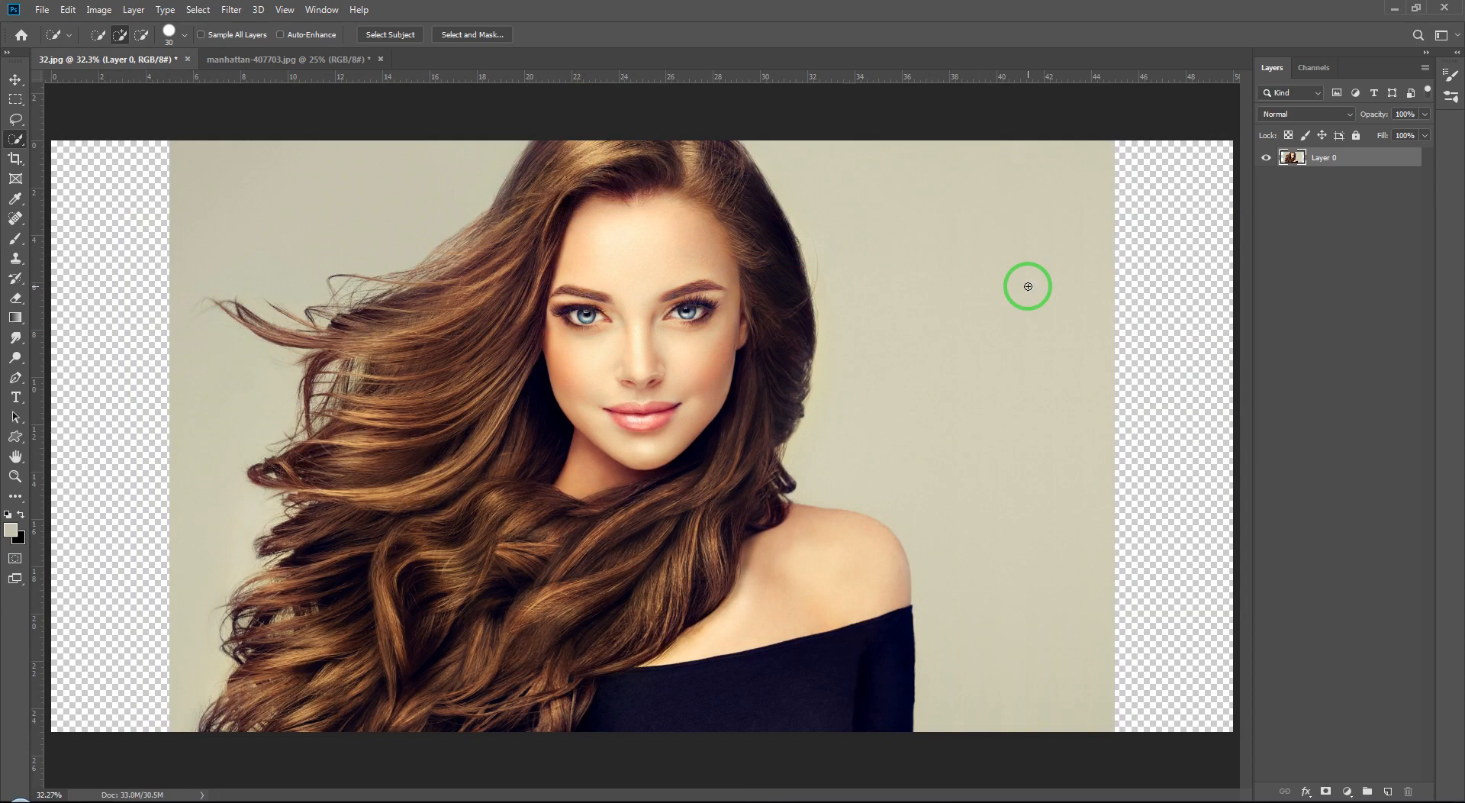
Step: Choose the Quick Selection tool and use Select Subject to select the woman
right_click(16, 138)
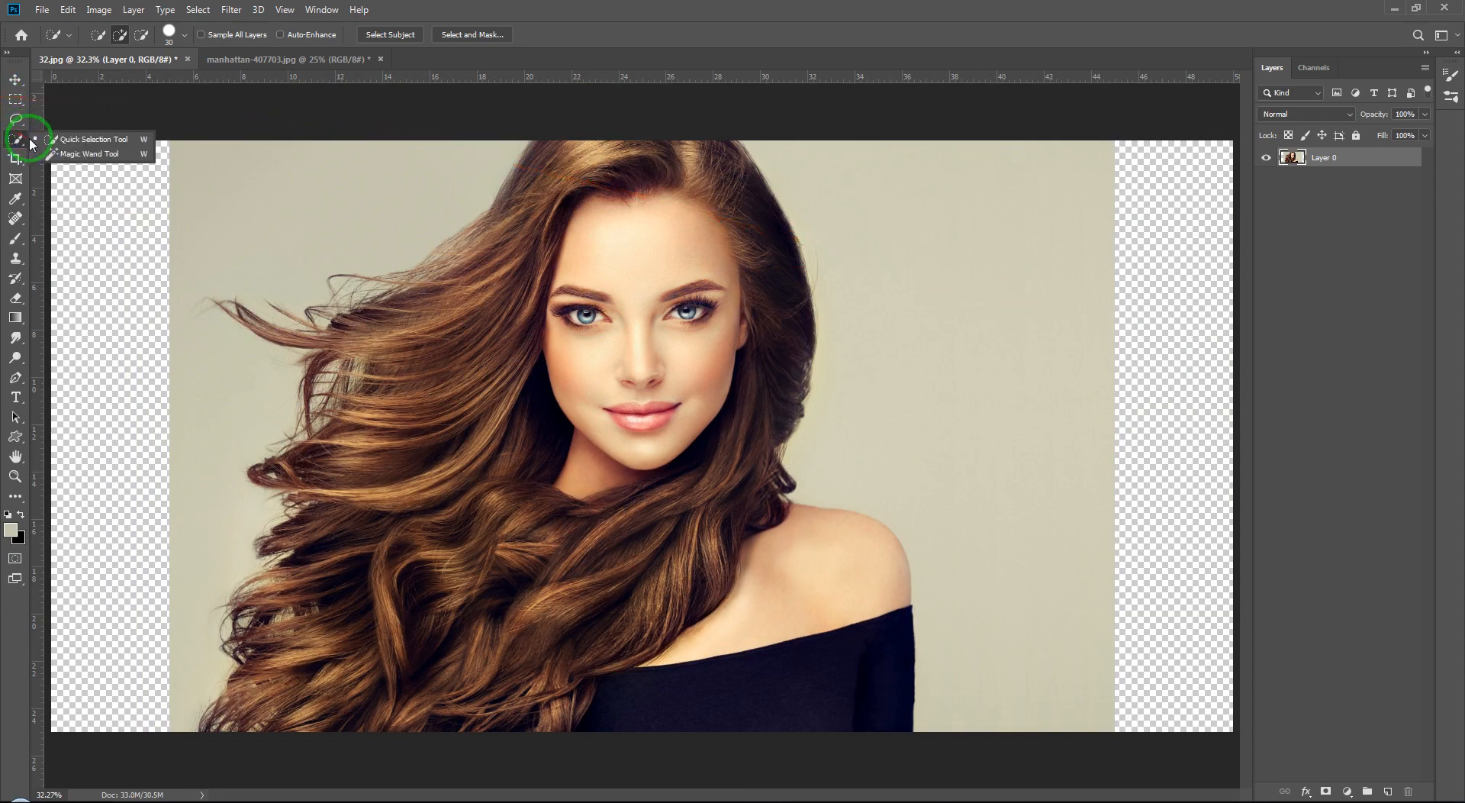
left_click(21, 140)
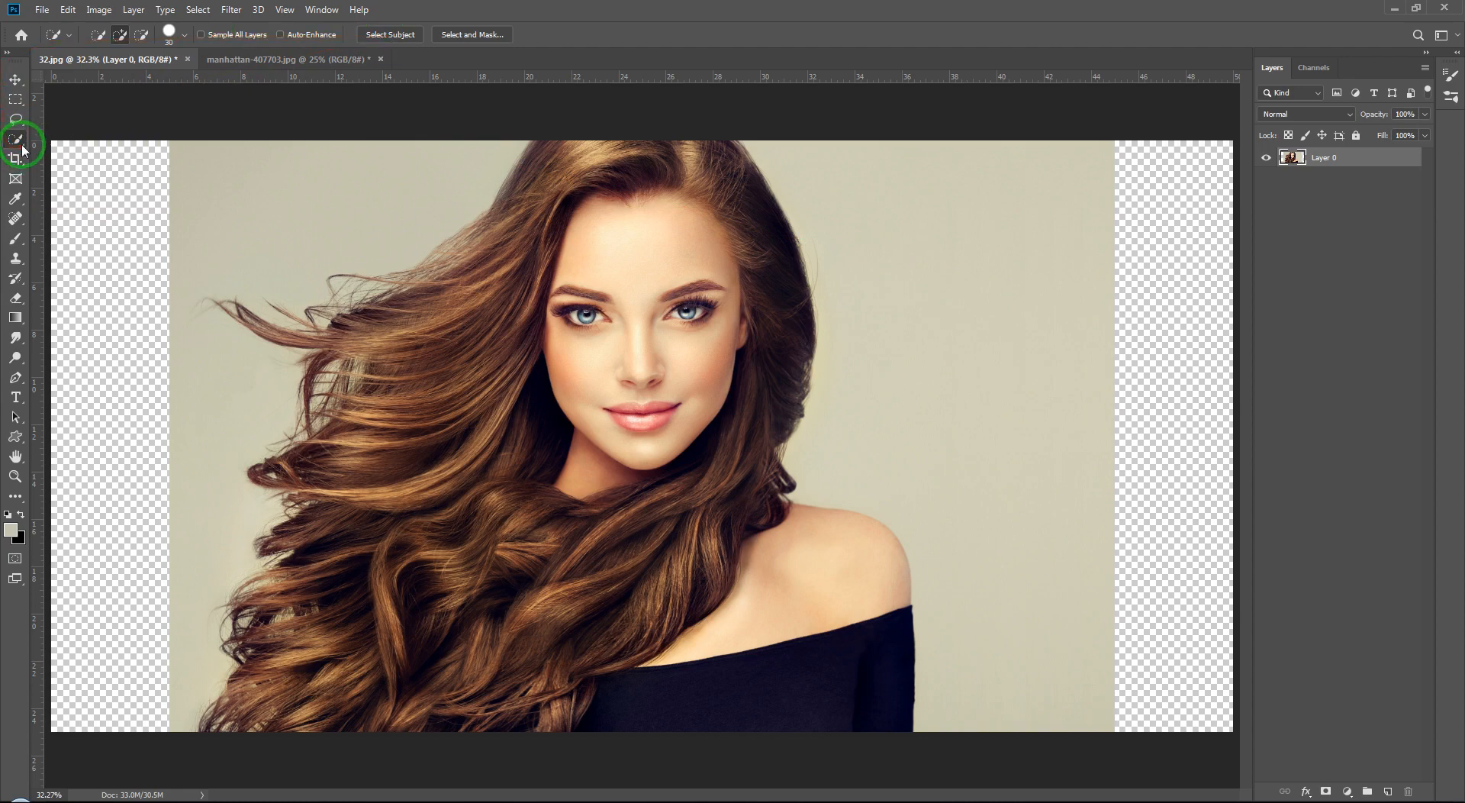
right_click(20, 143)
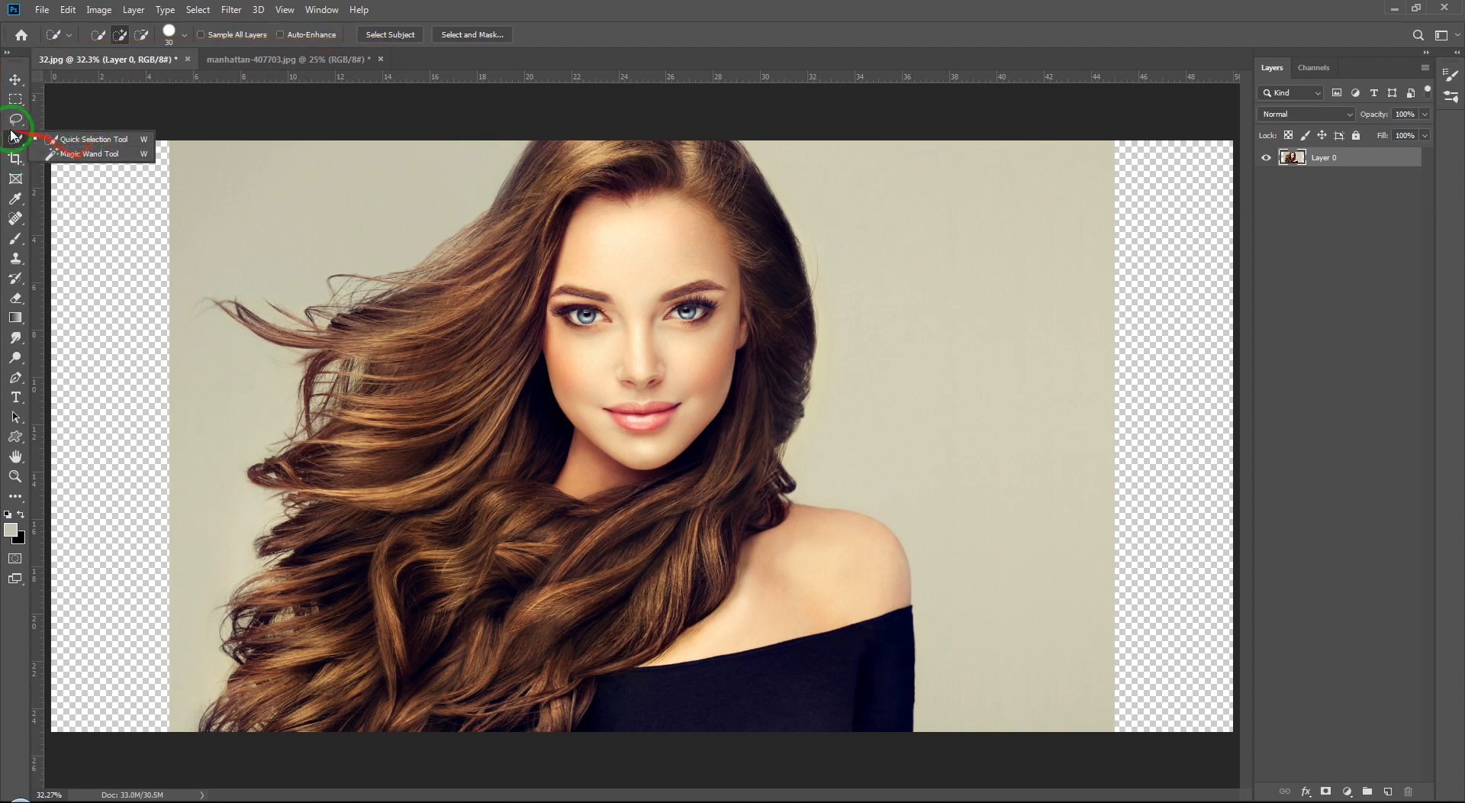
left_click(64, 145)
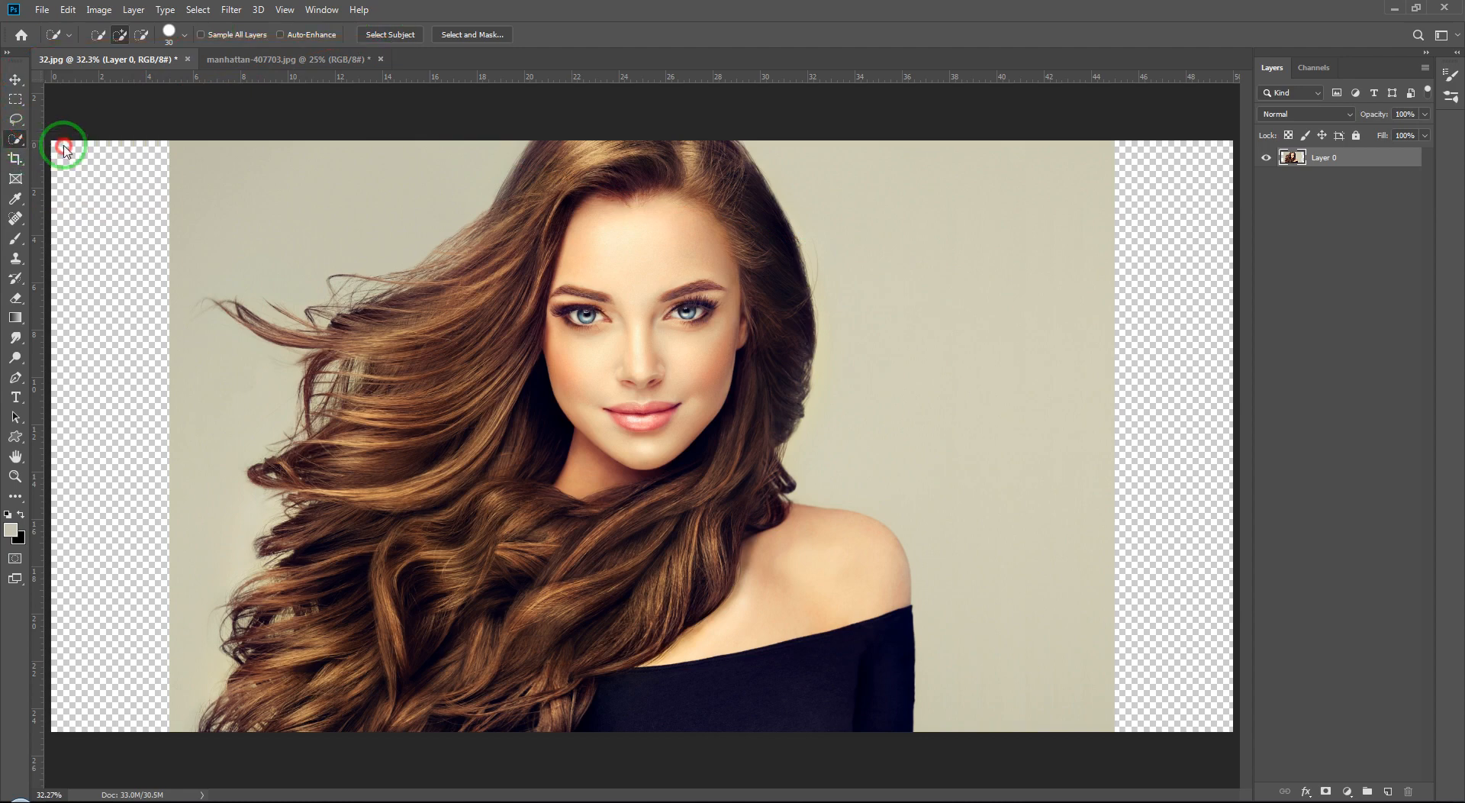
left_click(407, 36)
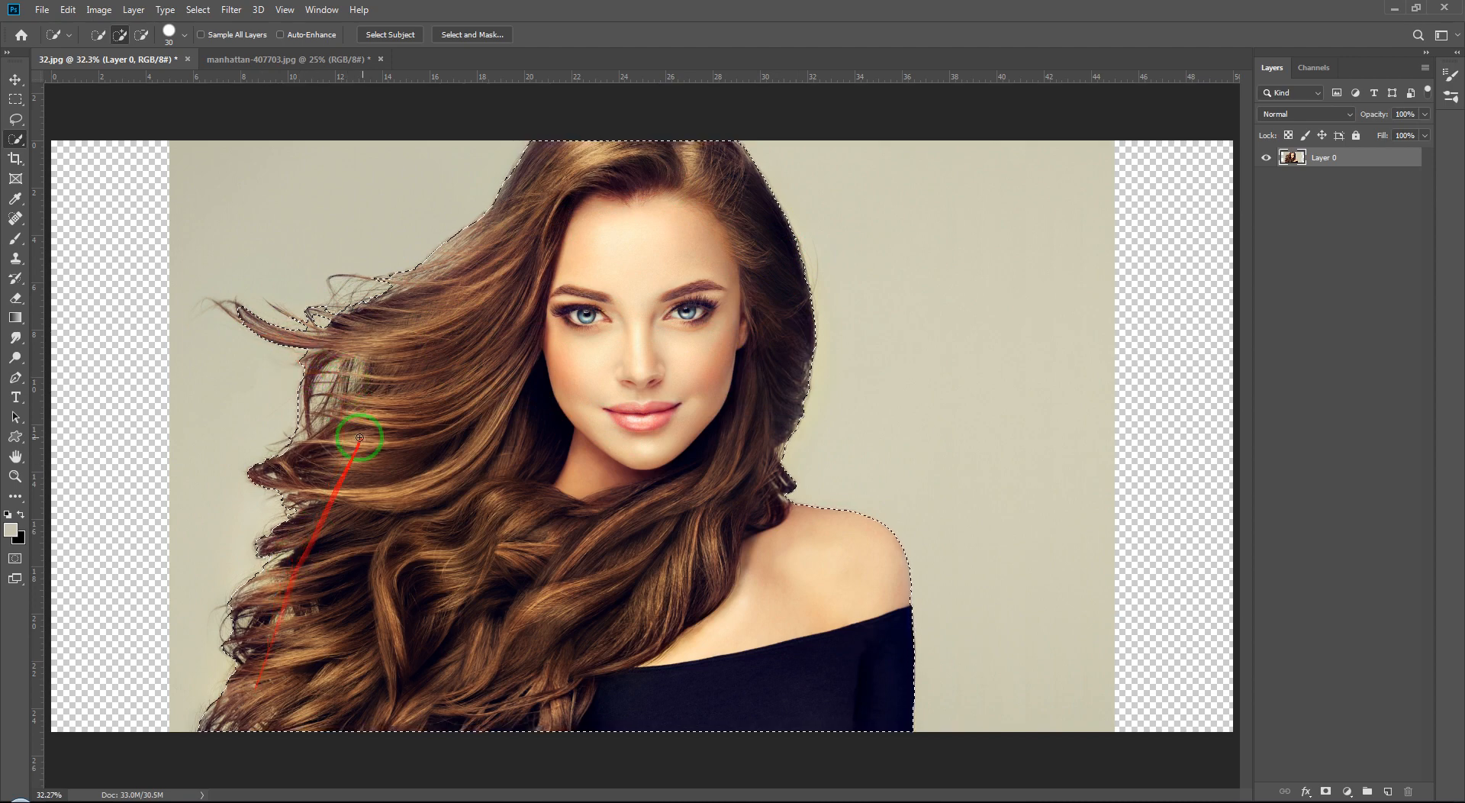
Step: Open Select and Mask and switch the view mode to Overlay
left_click(472, 35)
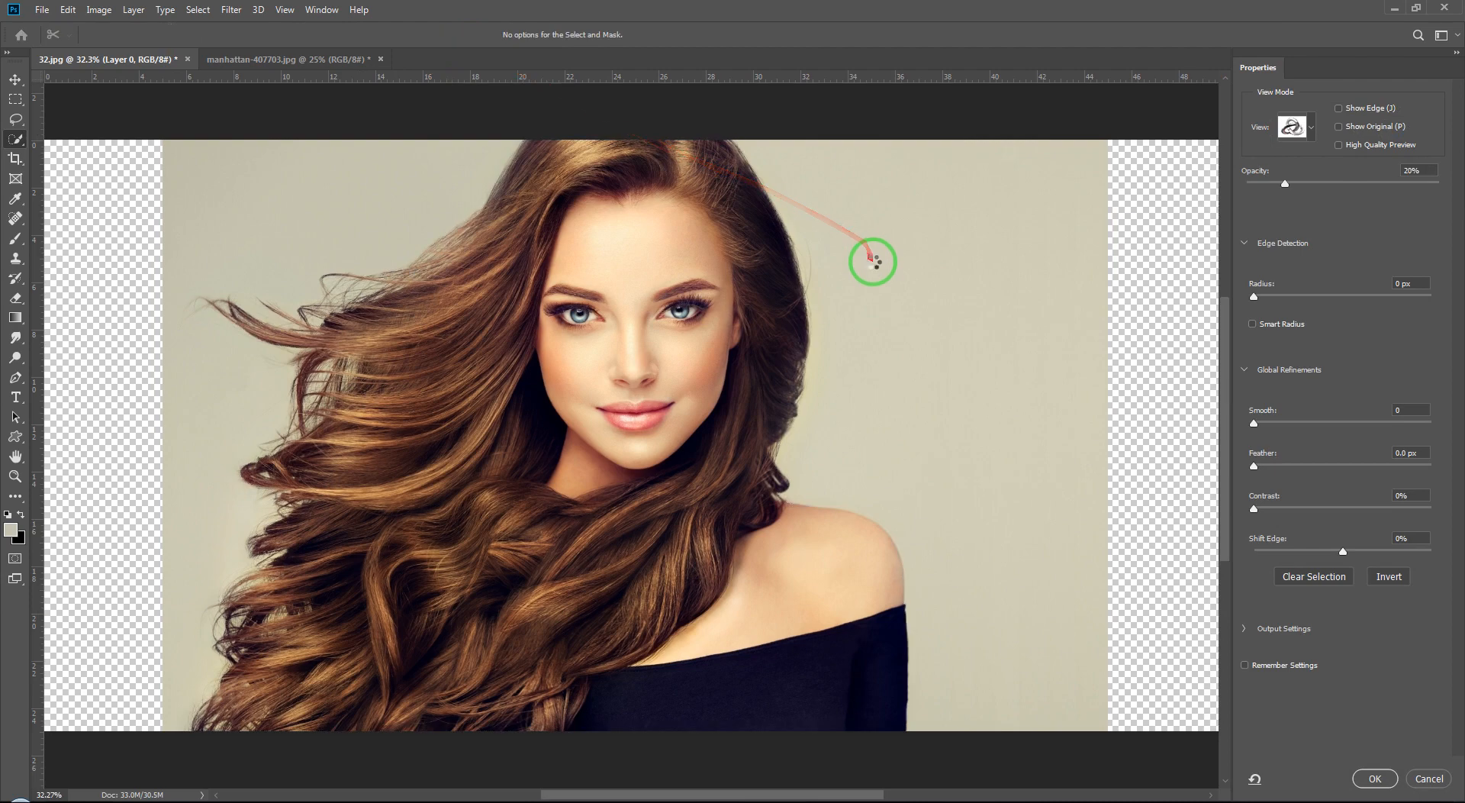
left_click(1311, 131)
left_click(1268, 225)
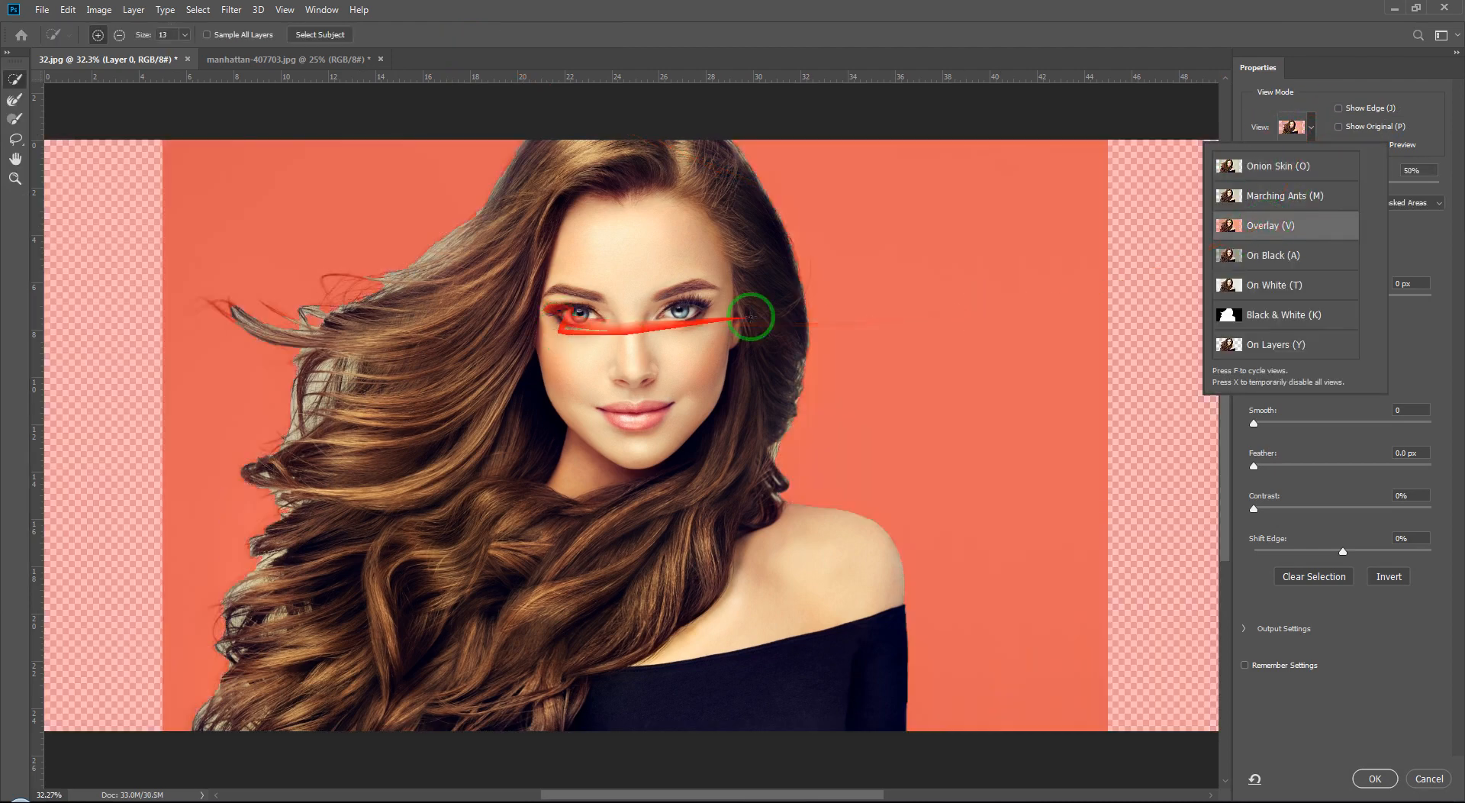
Step: Choose the Refine Edge Brush tool and set its brush size to 250
left_click_drag(545, 338, 590, 338)
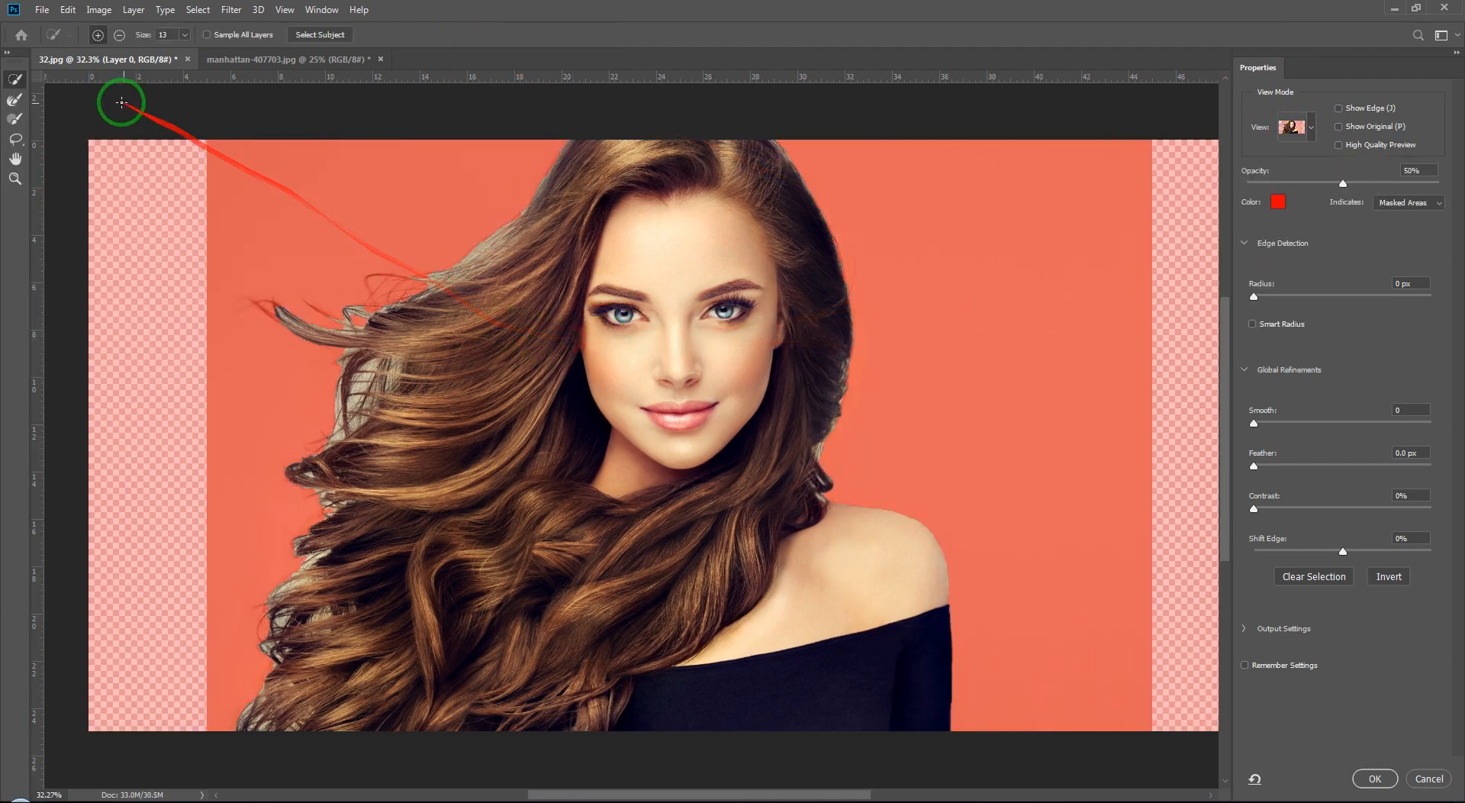
left_click(9, 108)
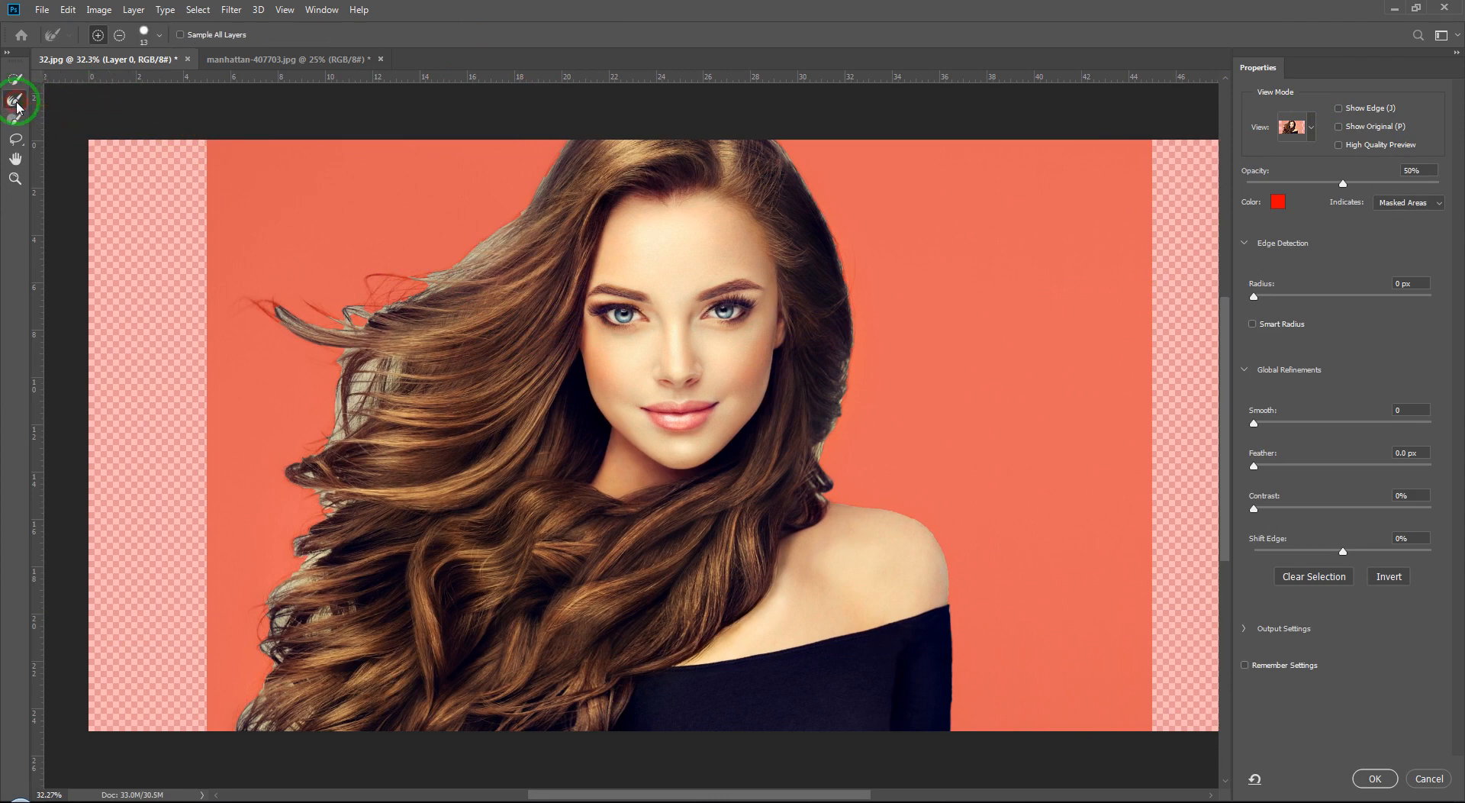
left_click_drag(67, 137, 206, 167)
key("bracketright")
key("bracketright")
key("bracketright")
key("bracketleft")
key("bracketleft")
key("bracketleft")
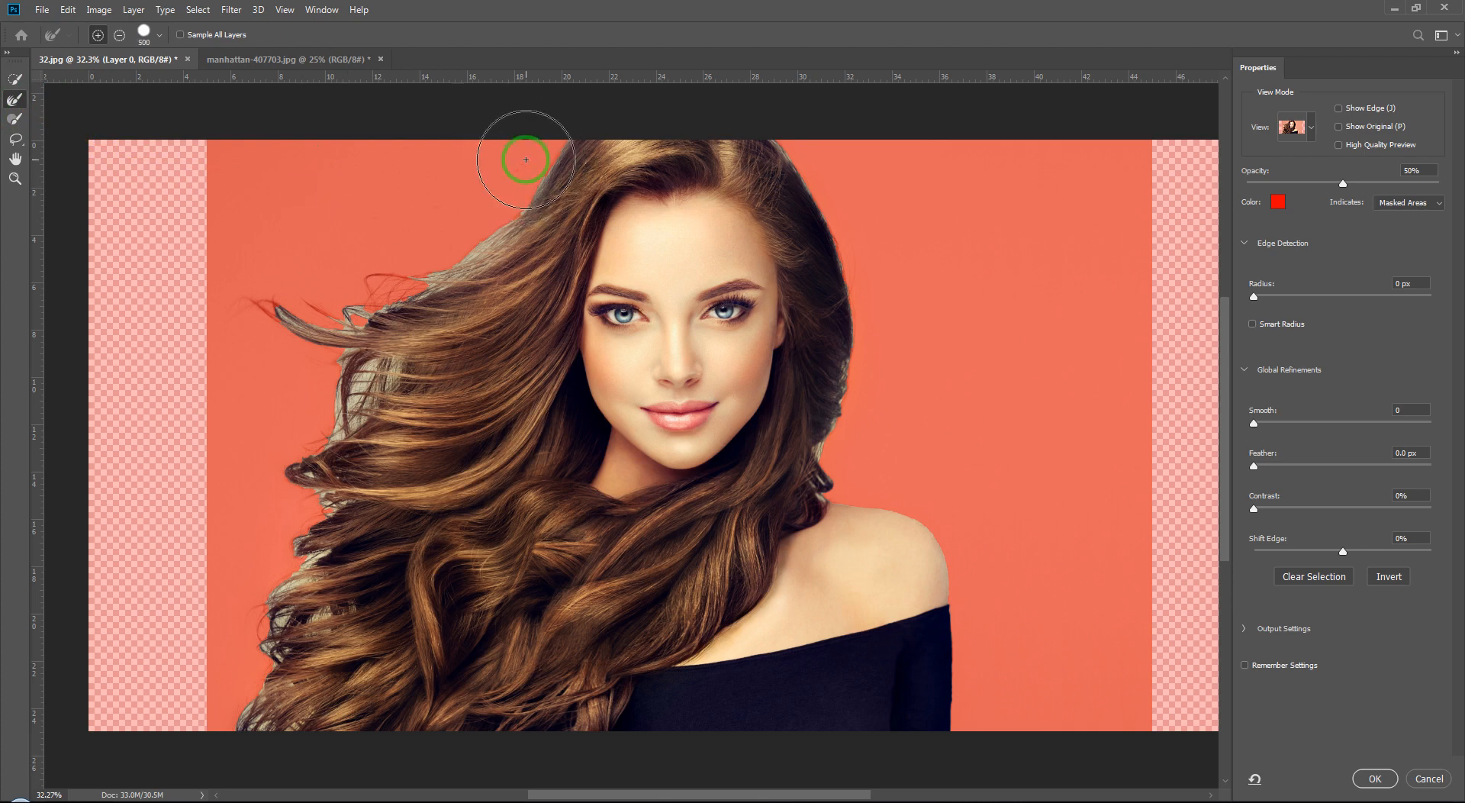
Step: Brush over the loose hair strands on the woman's left side with the Refine Edge Brush
left_click(515, 183)
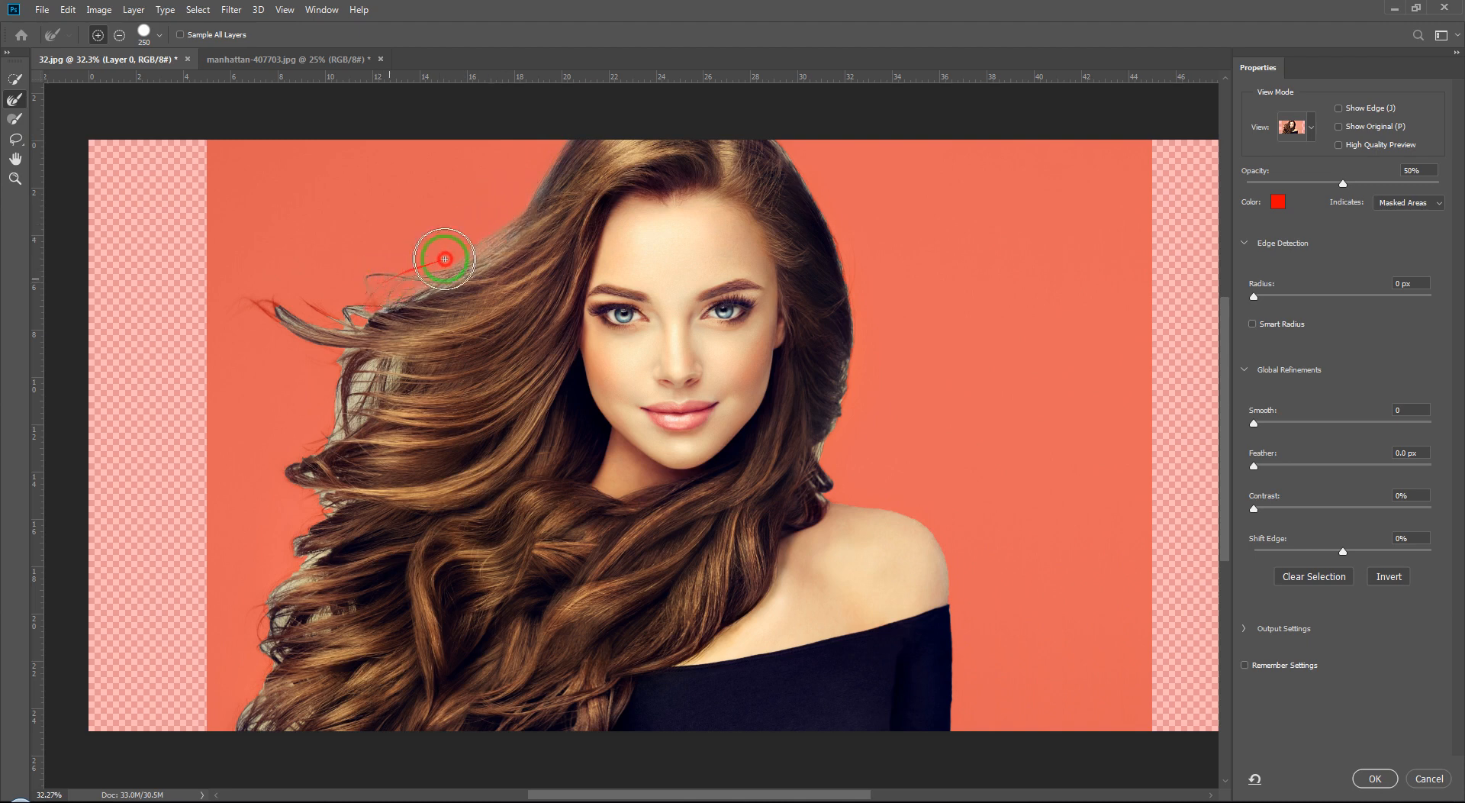
mouse_move(445, 259)
left_mouse_down()
mouse_move(346, 324)
mouse_move(277, 327)
mouse_move(374, 372)
mouse_move(324, 425)
left_mouse_up()
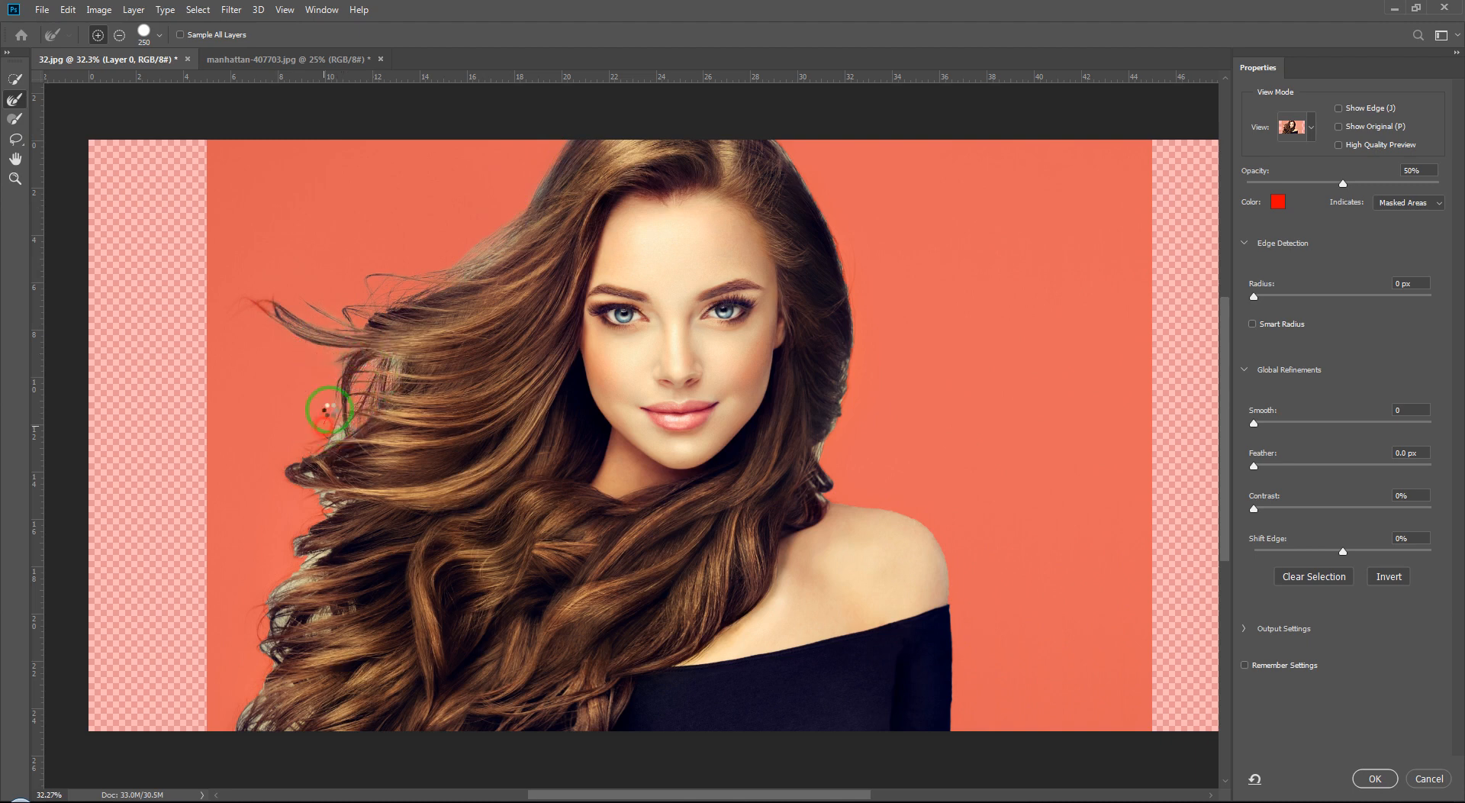
left_click_drag(401, 359, 448, 253)
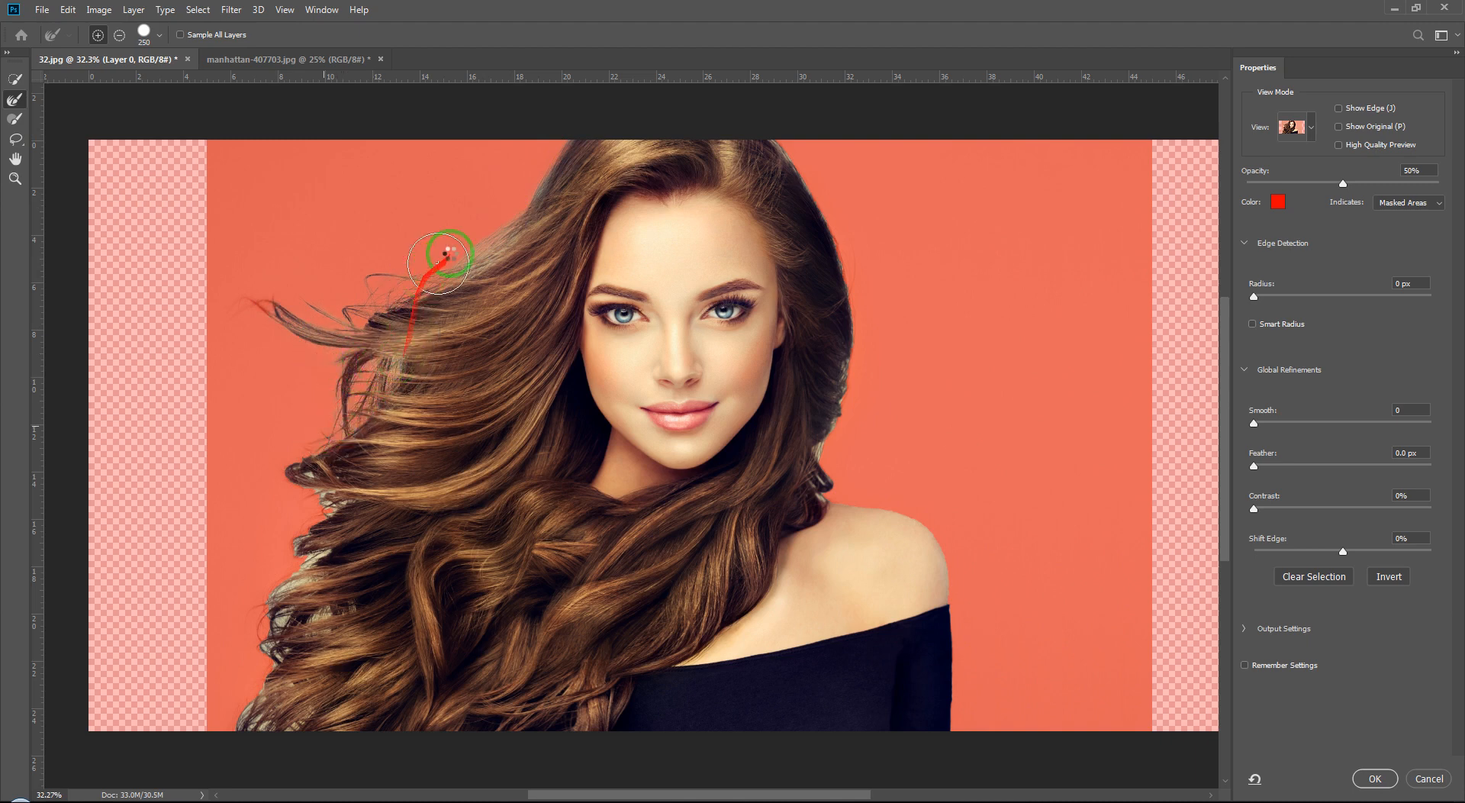
Step: Brush the Refine Edge Brush over the remaining hair edges on the left side and top of the head, then apply the refinement
left_click_drag(515, 210, 500, 222)
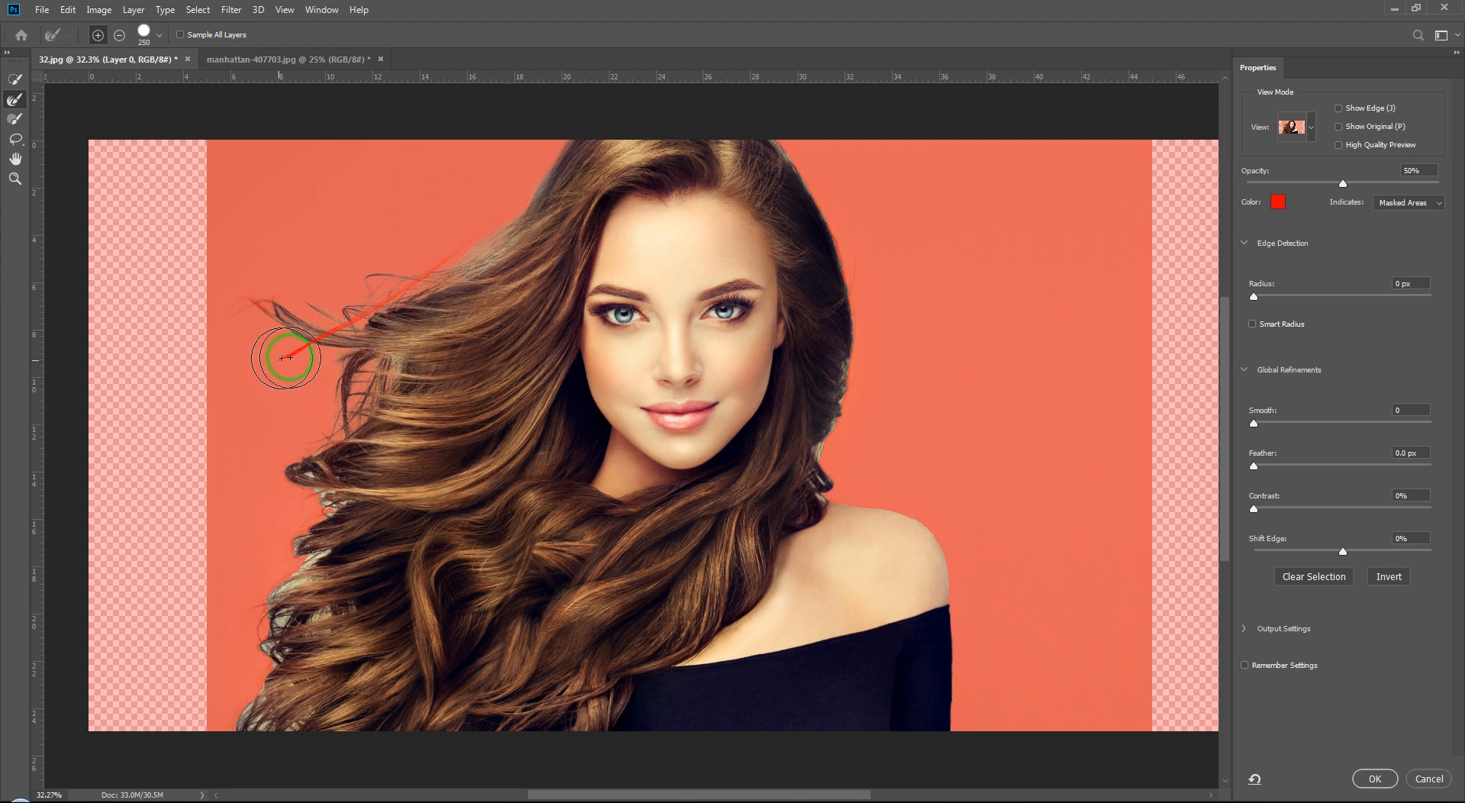
left_click_drag(288, 360, 388, 351)
left_click(382, 355)
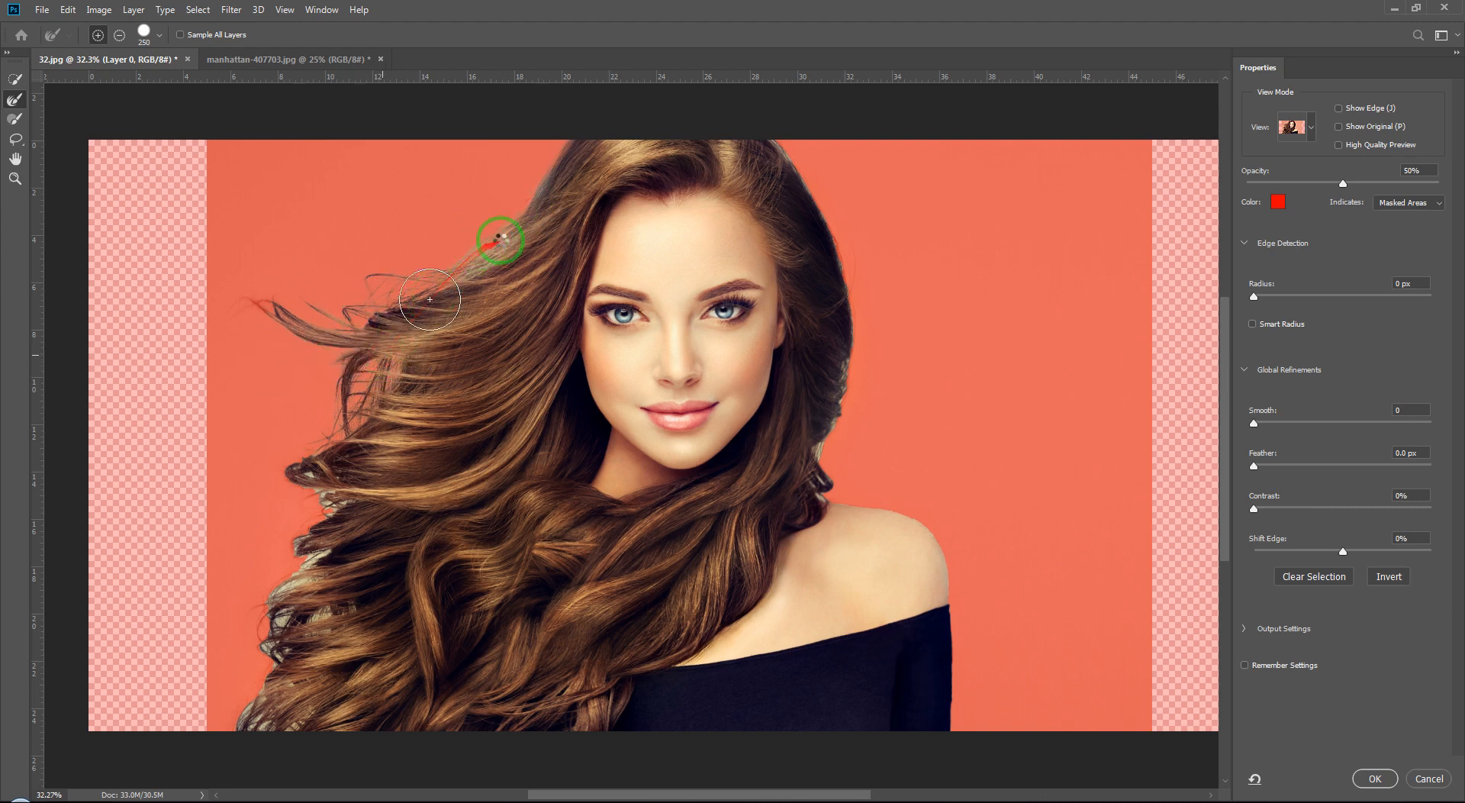
mouse_move(521, 225)
left_mouse_down()
mouse_move(327, 383)
mouse_move(306, 461)
left_mouse_up()
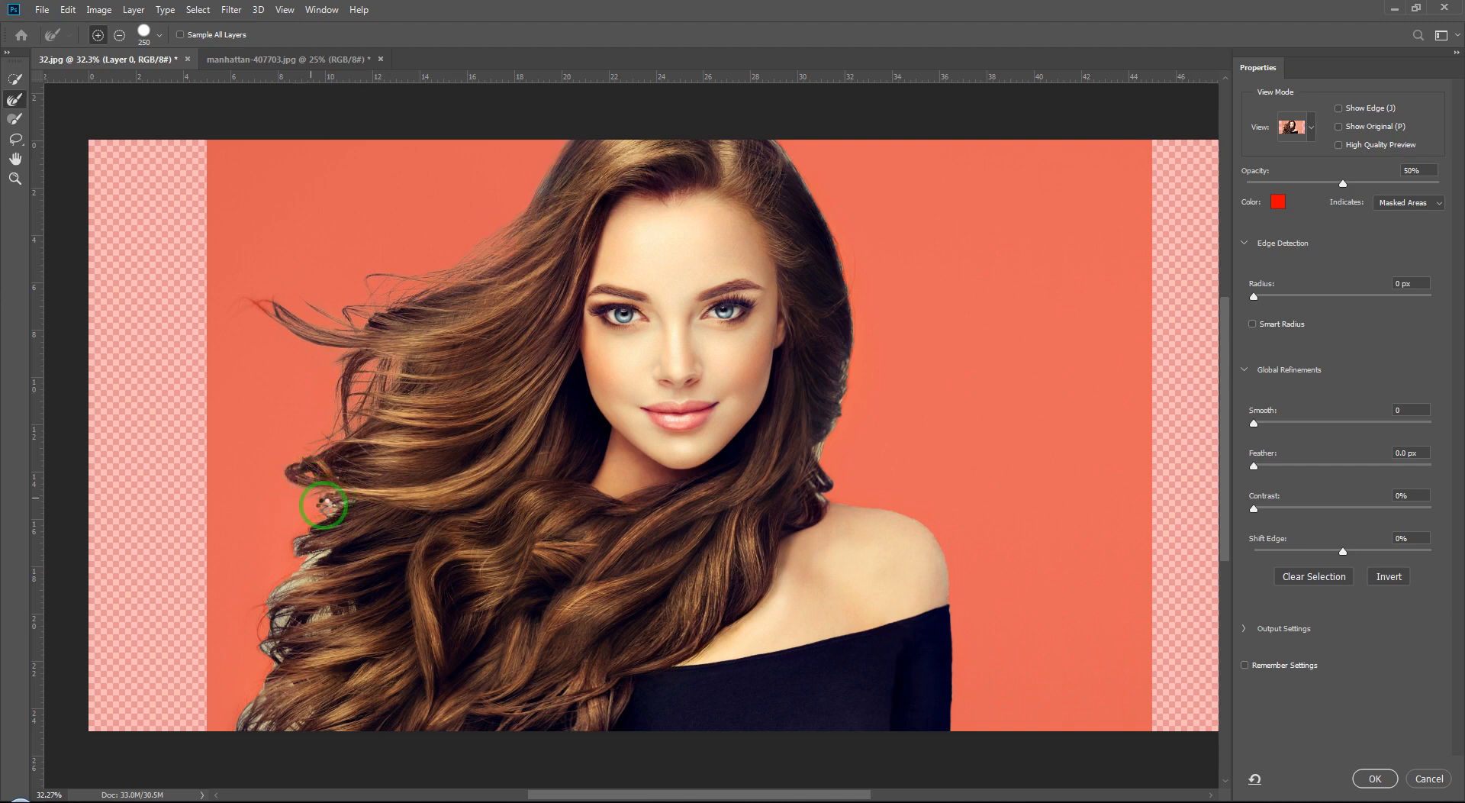
mouse_move(325, 504)
left_mouse_down()
mouse_move(285, 578)
mouse_move(287, 606)
mouse_move(321, 608)
mouse_move(282, 622)
mouse_move(259, 729)
mouse_move(277, 732)
mouse_move(316, 690)
left_mouse_up()
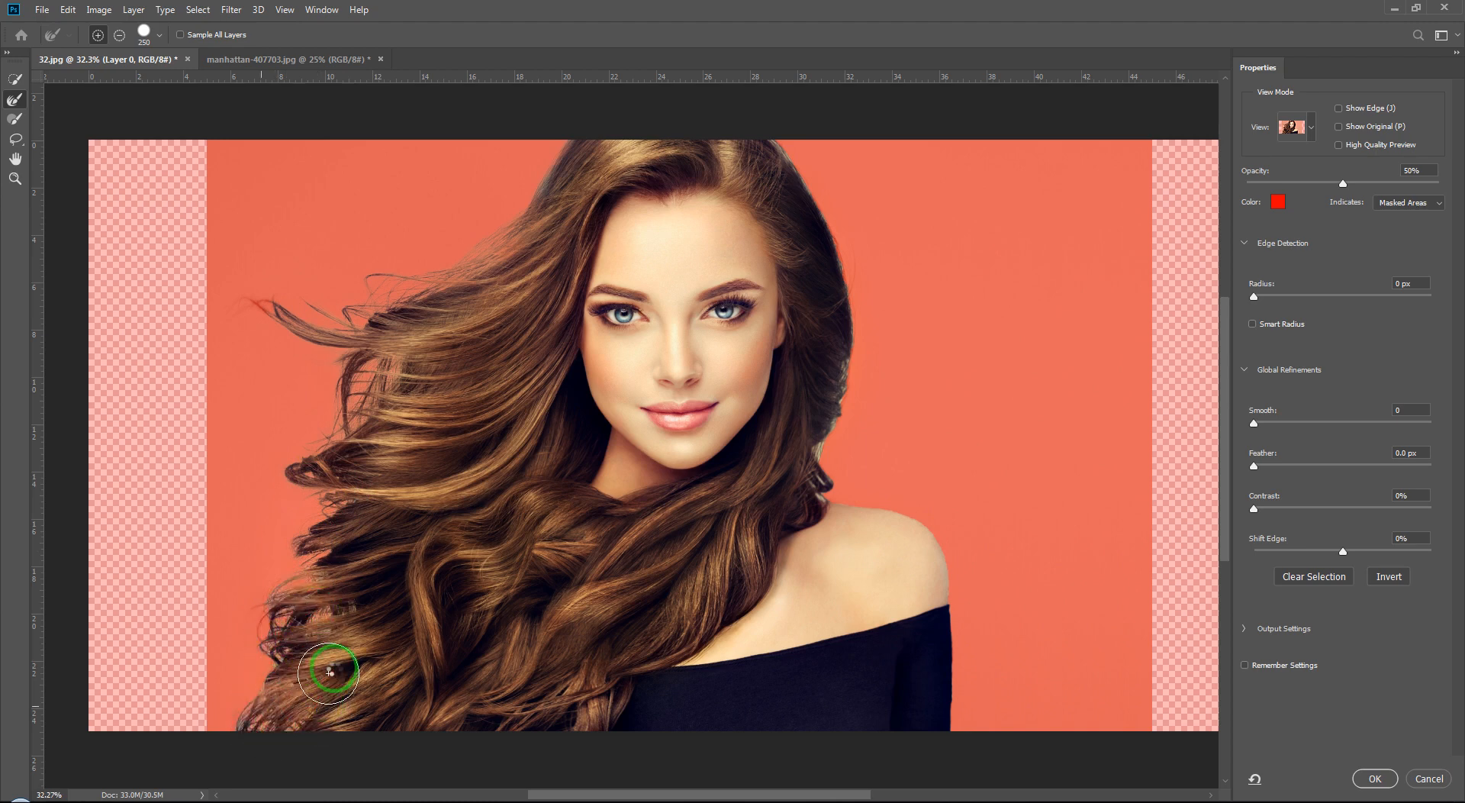
left_click_drag(313, 679, 230, 729)
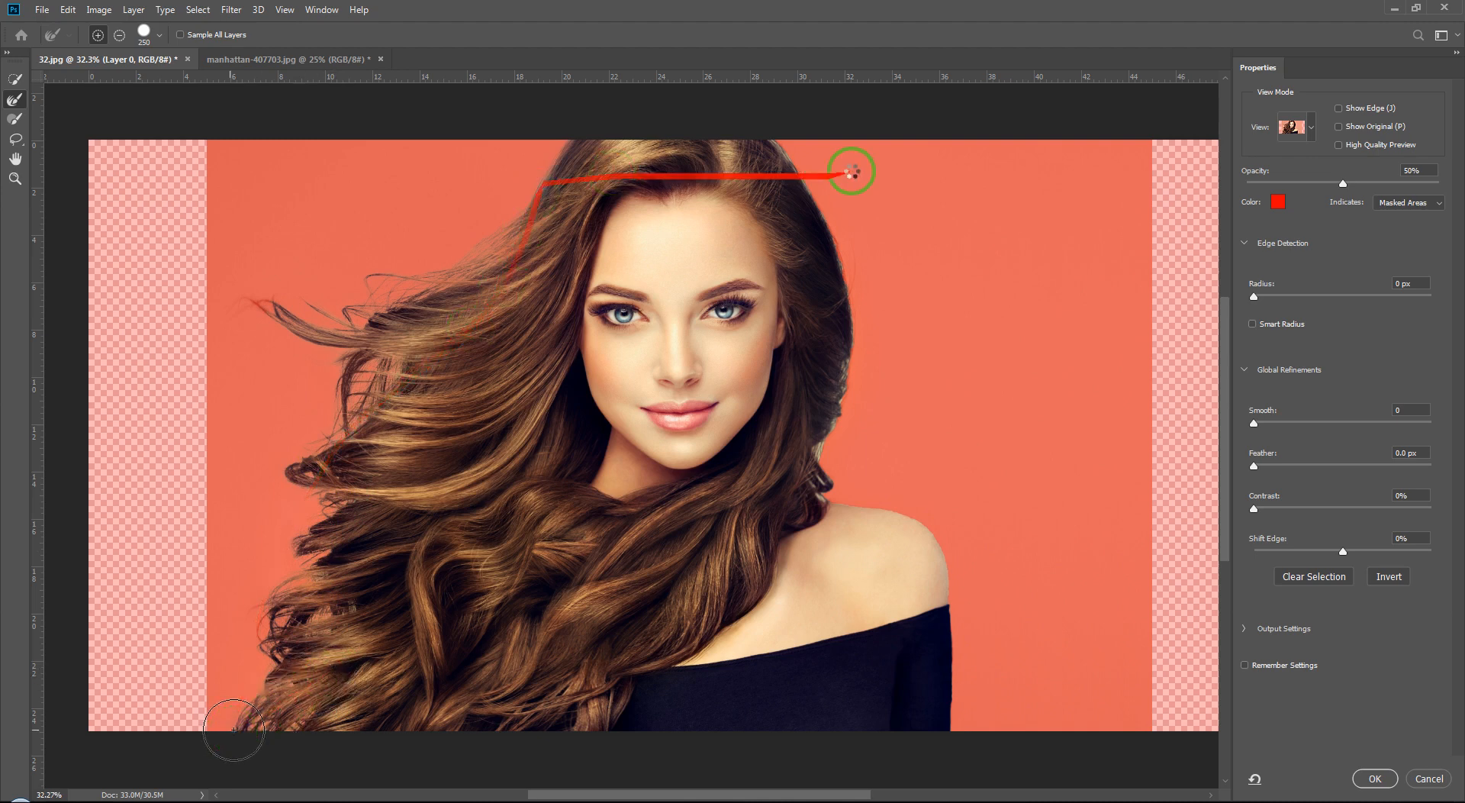
mouse_move(799, 146)
left_mouse_down()
mouse_move(789, 137)
mouse_move(854, 286)
mouse_move(828, 473)
mouse_move(1104, 386)
left_mouse_up()
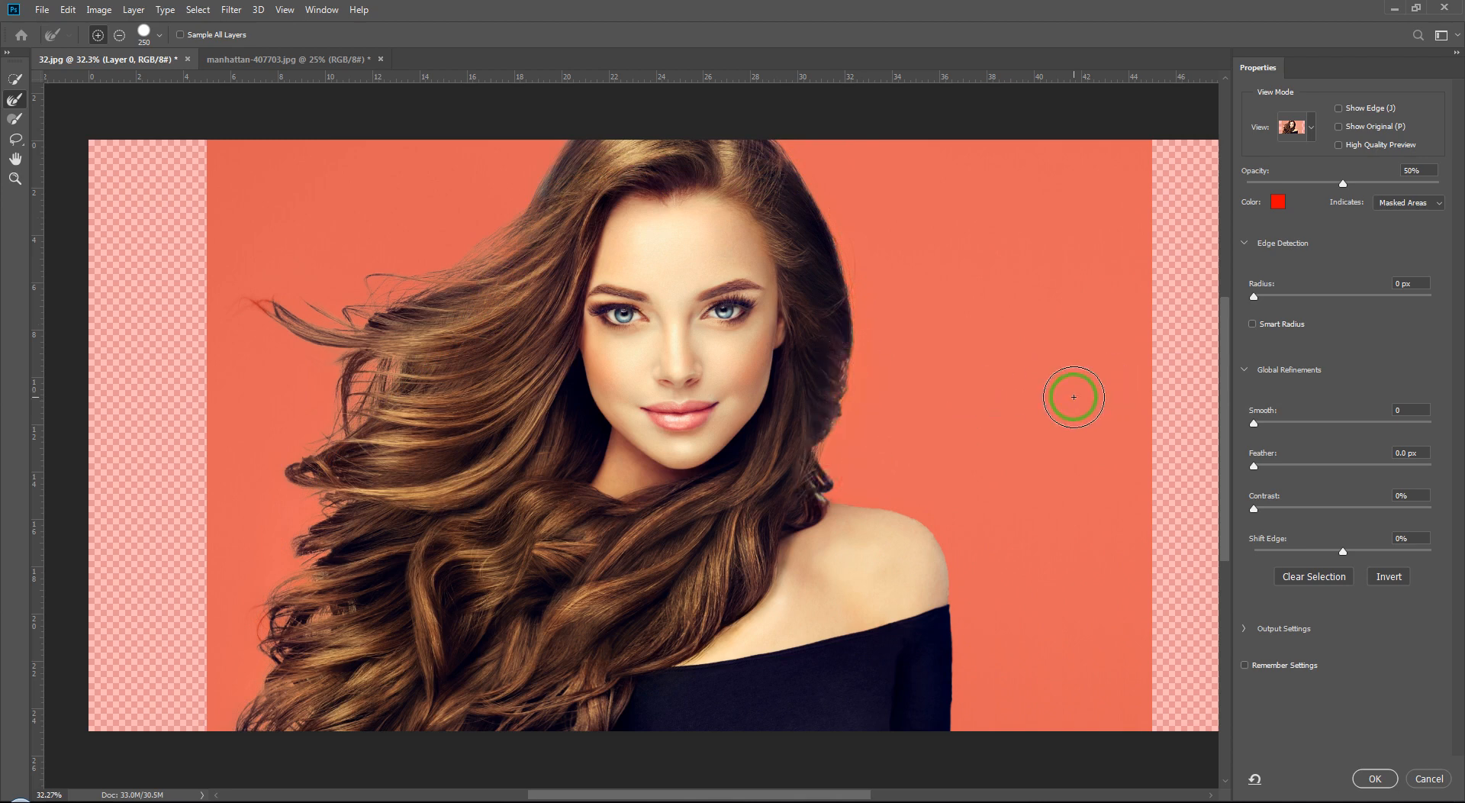
left_click(1374, 779)
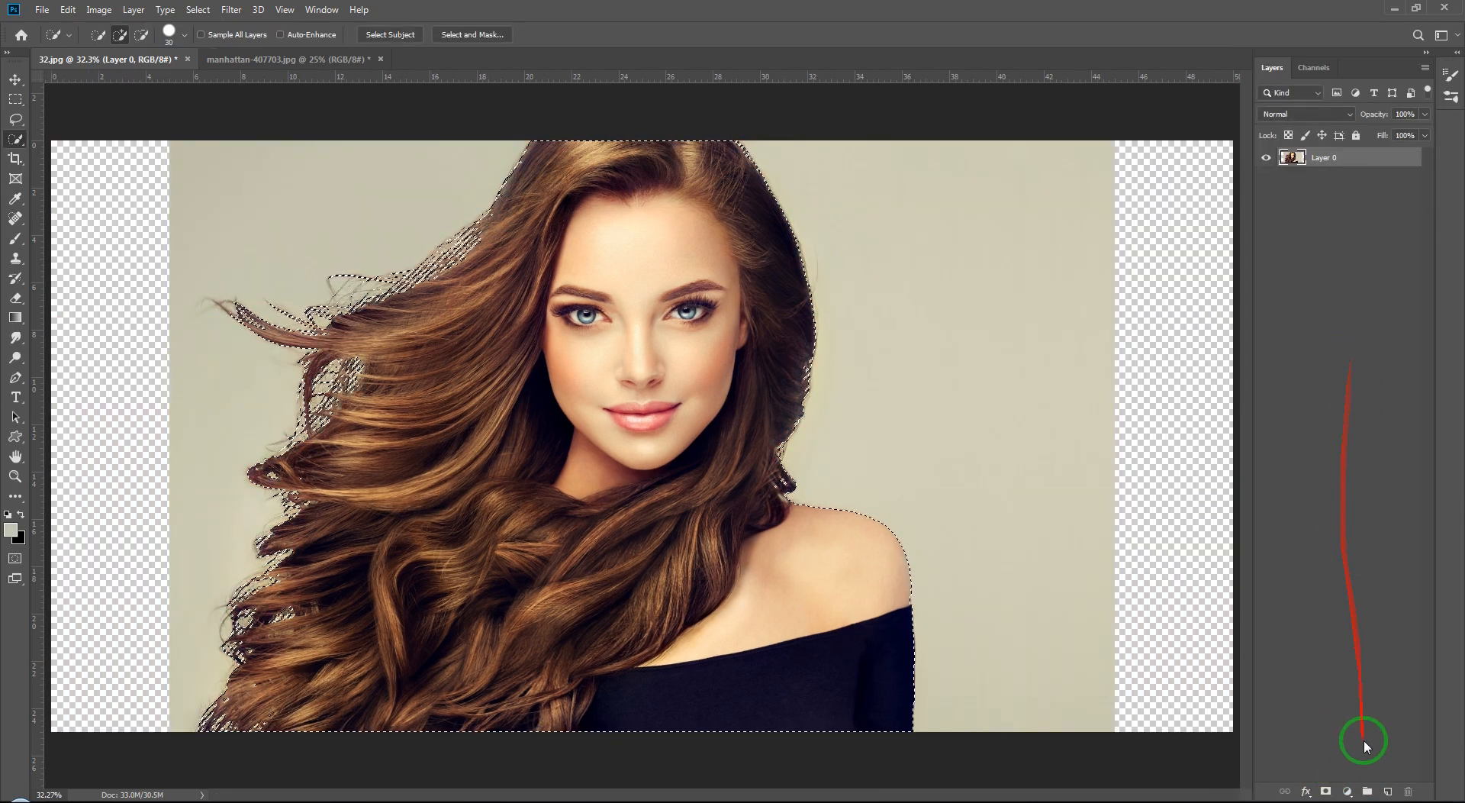
Step: Add a layer mask from the selection to the portrait layer and toggle the mask off and on to compare
left_click(1325, 792)
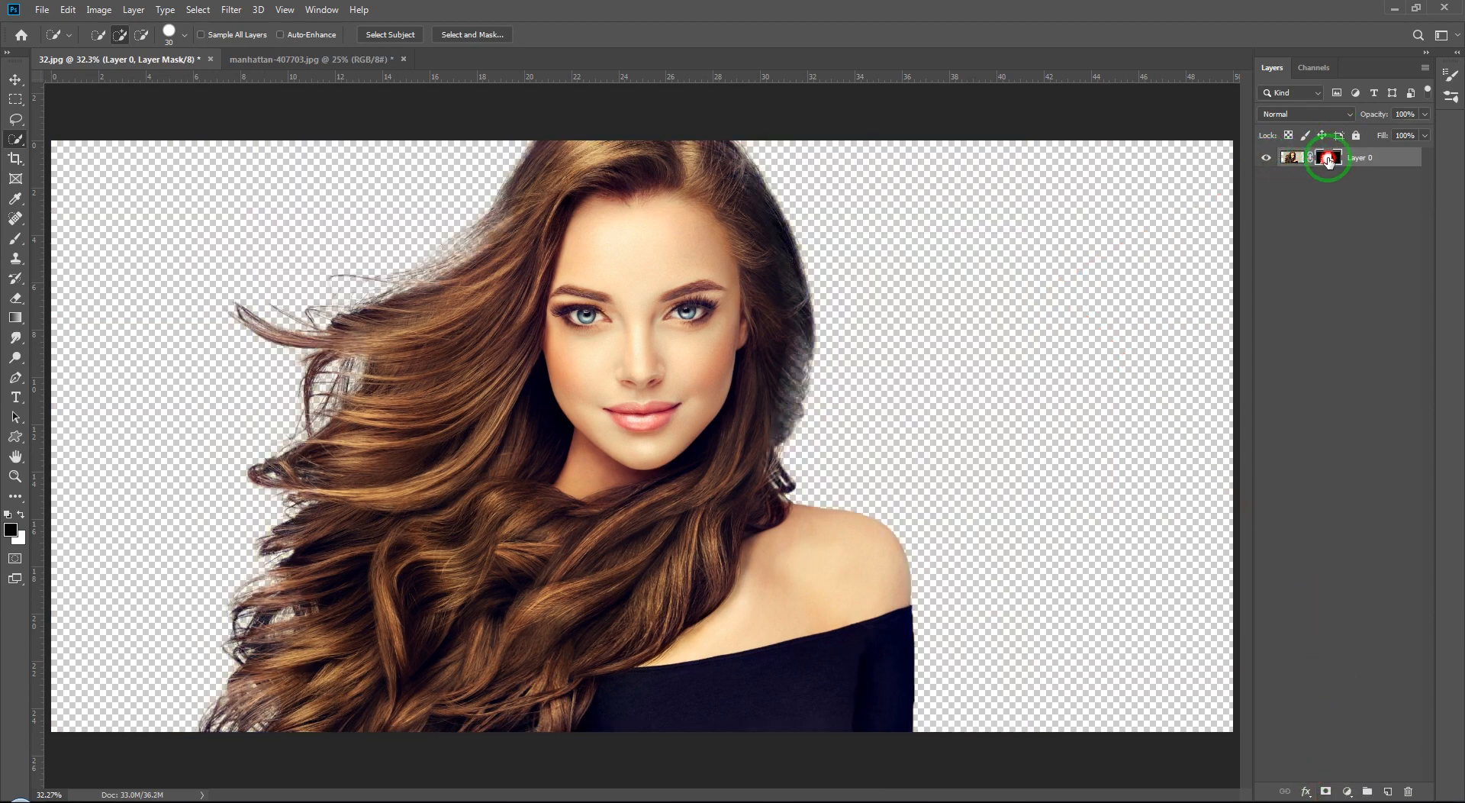
left_click(1328, 159, "shift")
left_click(1328, 160, "shift")
left_click(1328, 160, "shift")
left_click(1329, 159, "shift")
left_click(1328, 159, "shift")
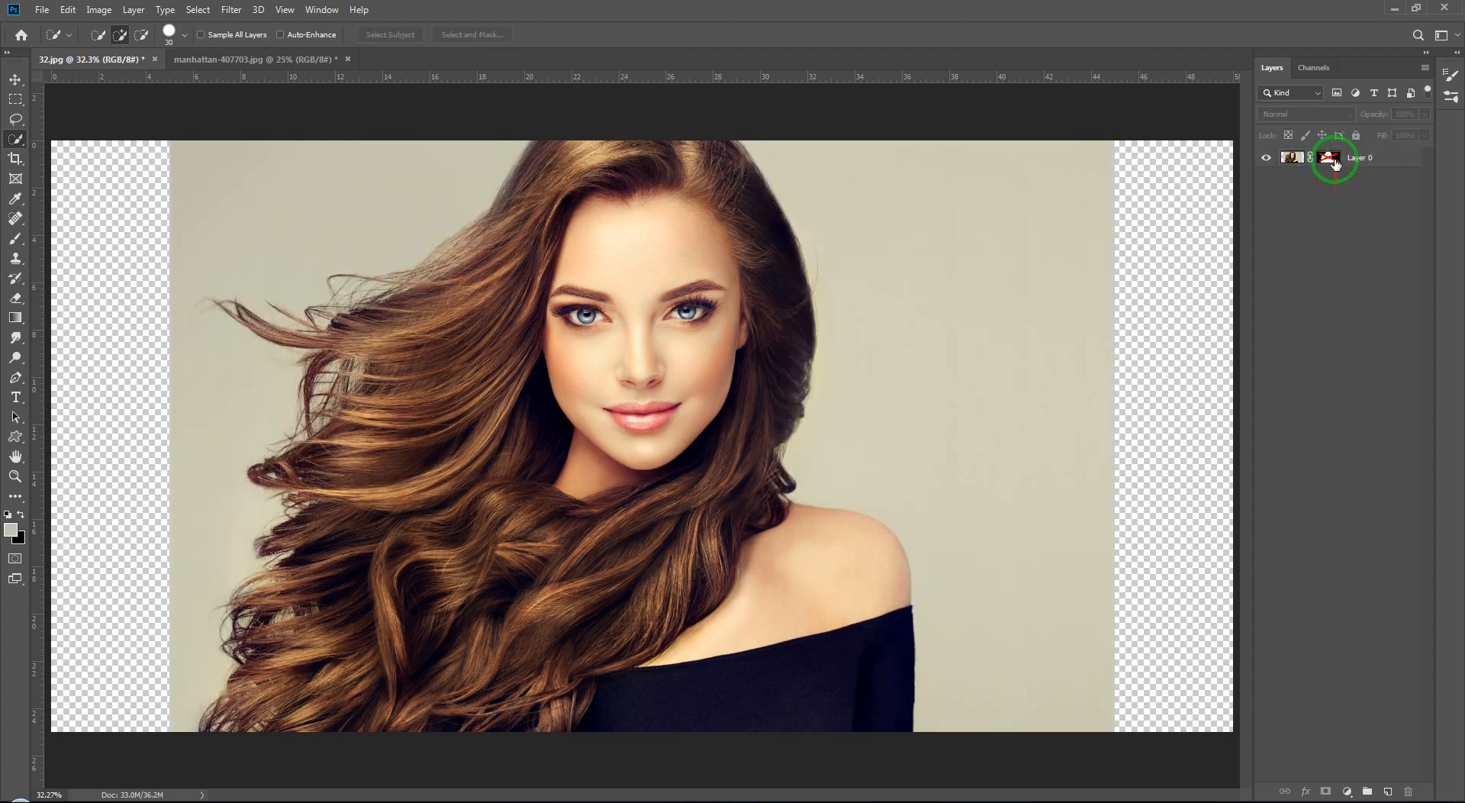
left_click(1334, 162)
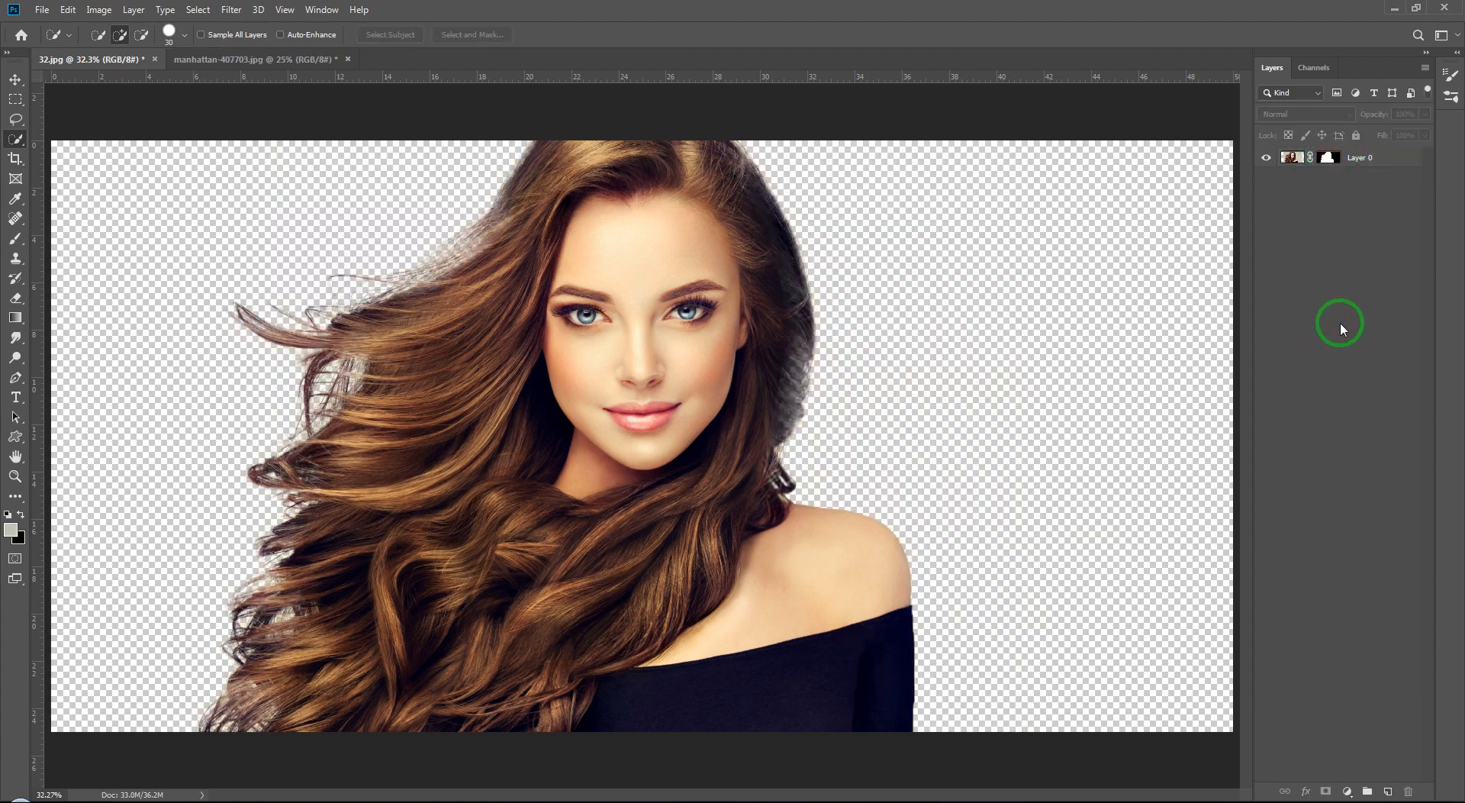
Step: Bring the whole Manhattan cityscape image into the portrait document as a new layer
left_click(225, 59)
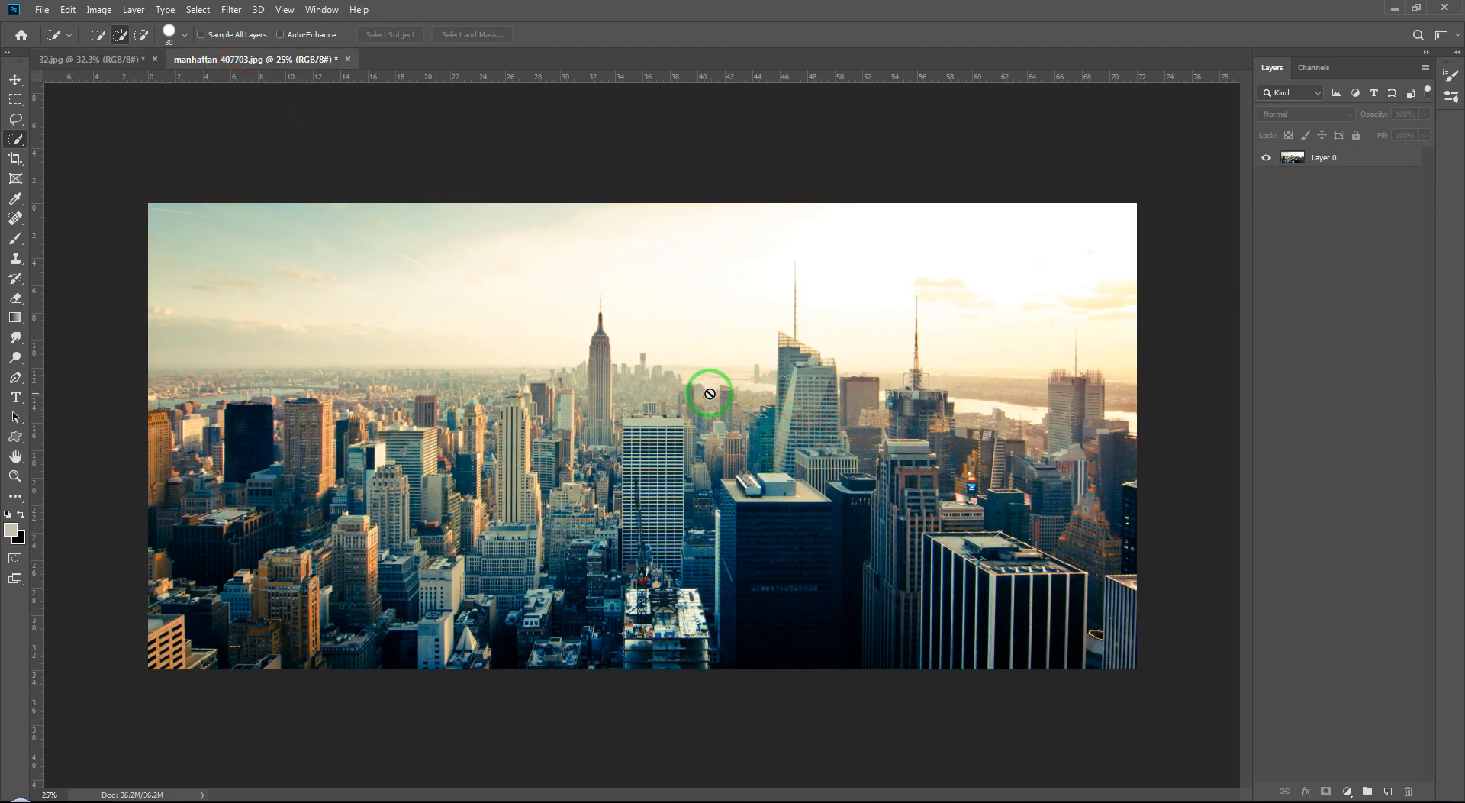
key("v")
left_click(1347, 157)
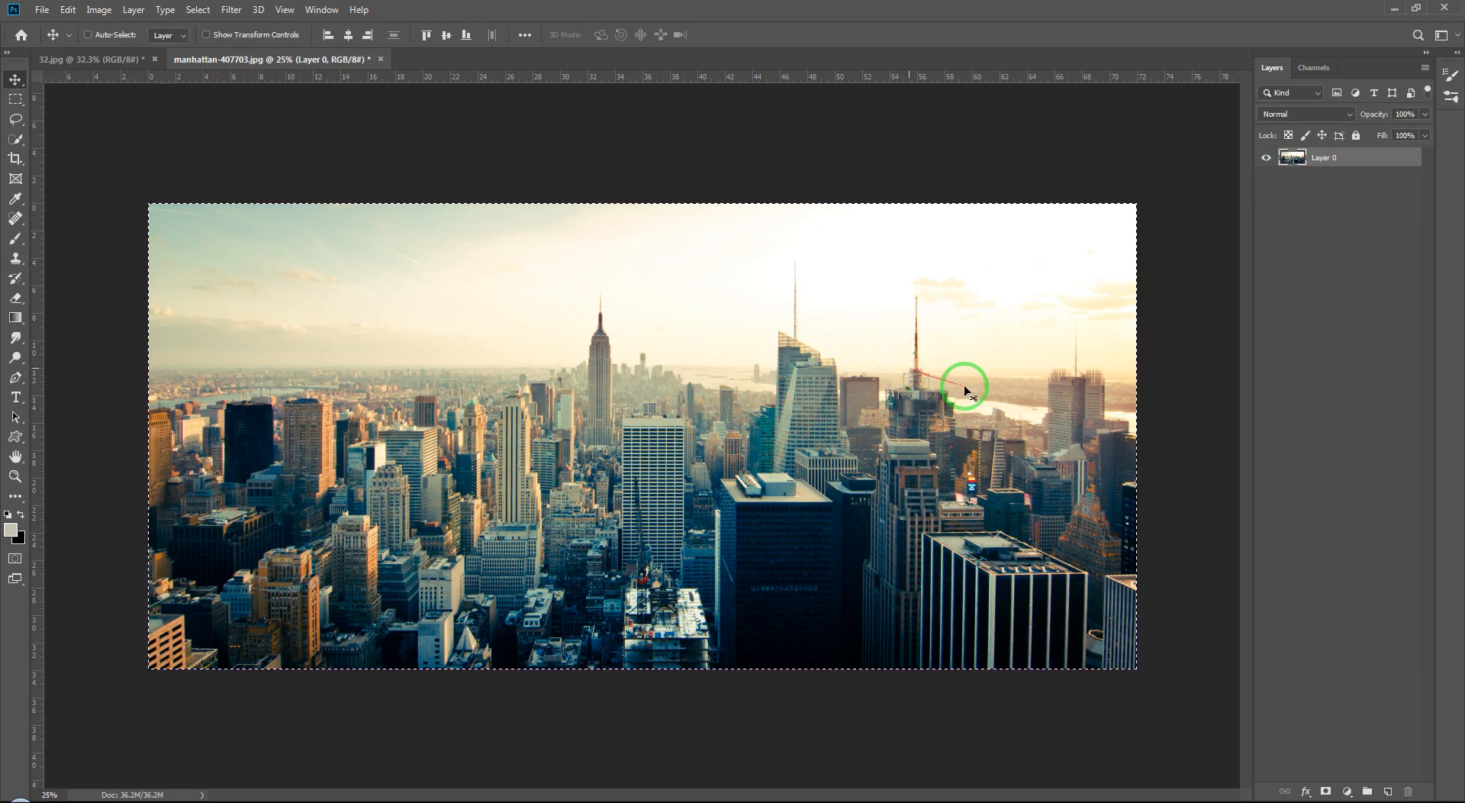
key("ctrl+a")
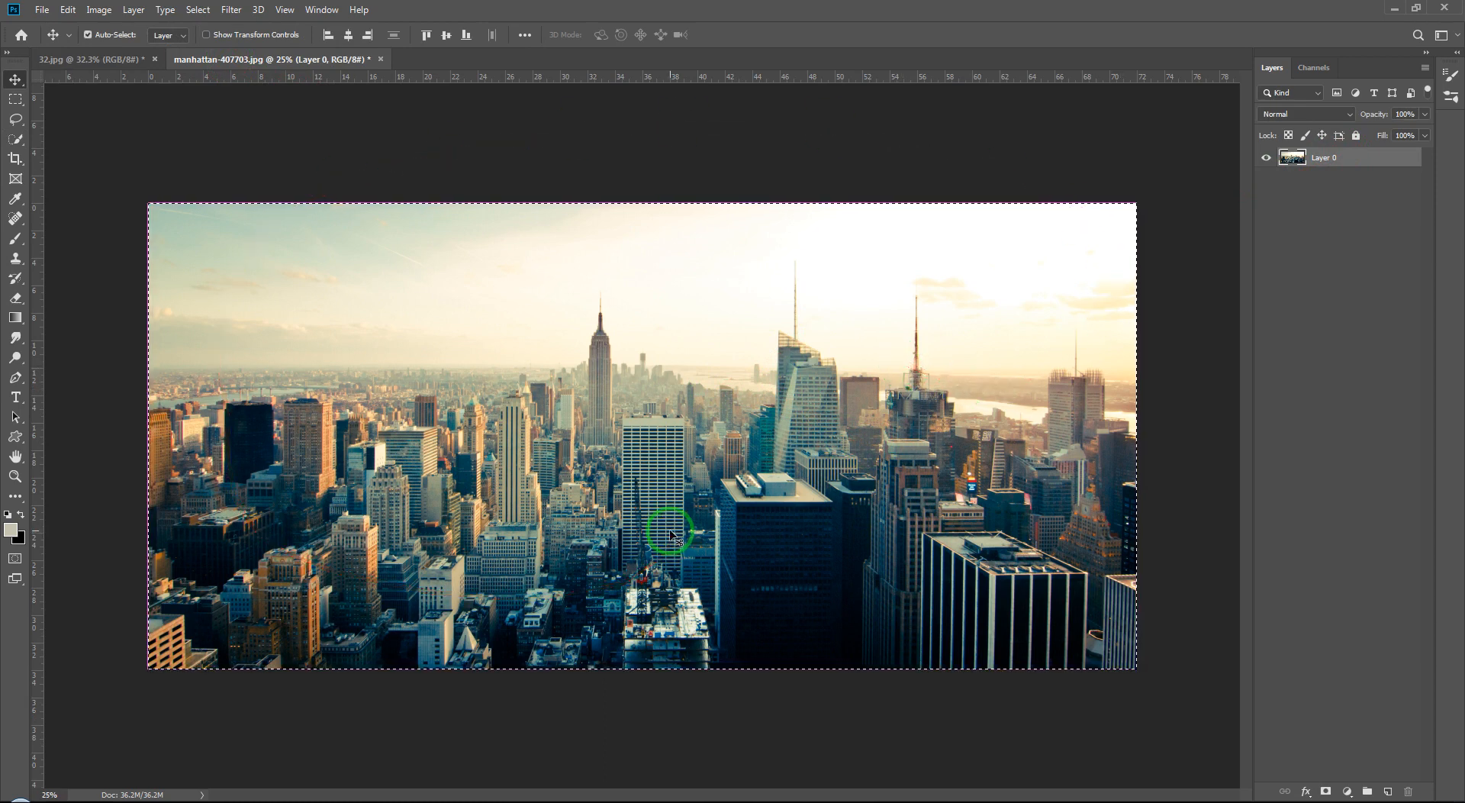
left_click_drag(400, 315, 578, 366)
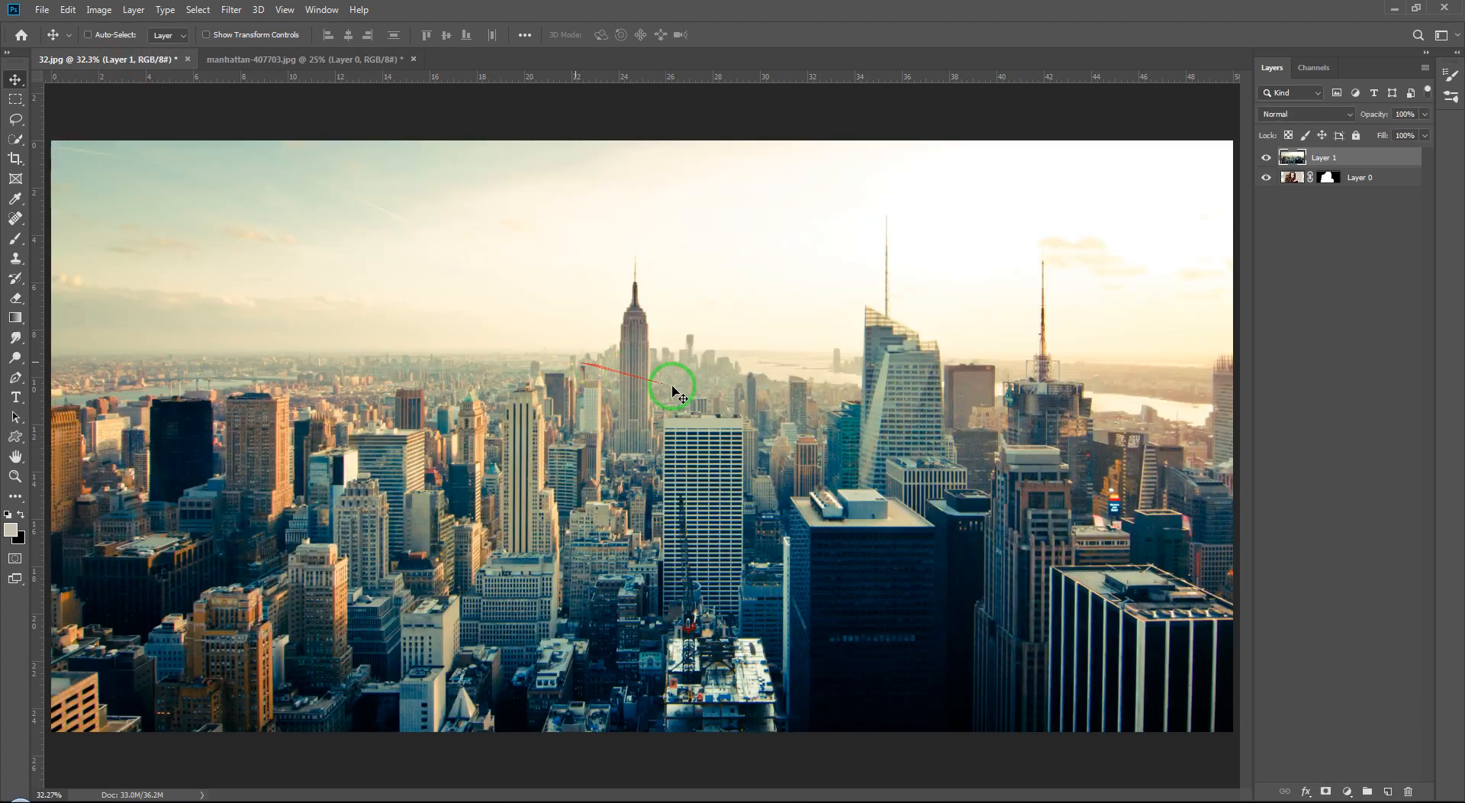
key("ctrl+minus")
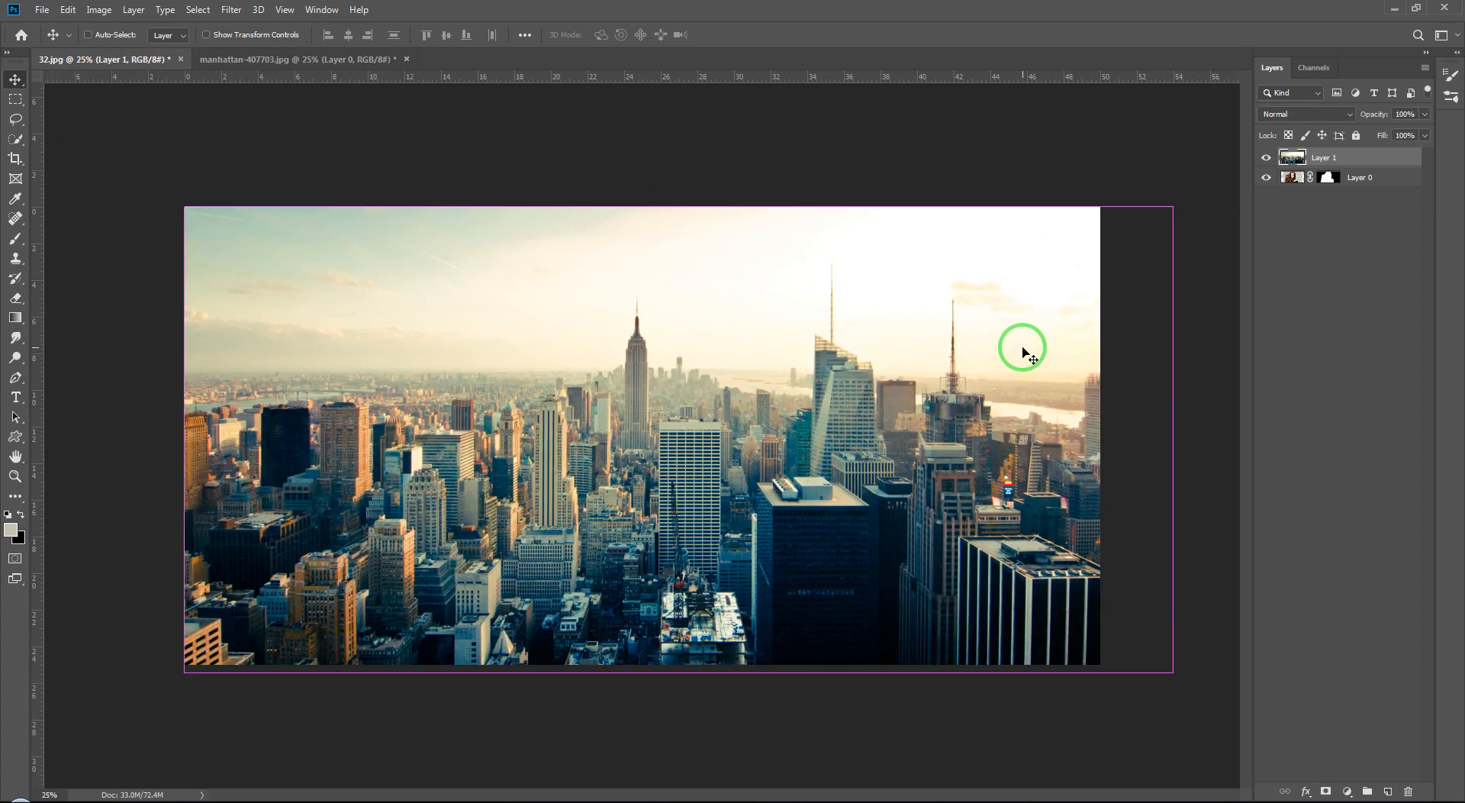
Step: Convert the cityscape layer to a Smart Object and scale it down to about 98% with Free Transform
right_click(1362, 157)
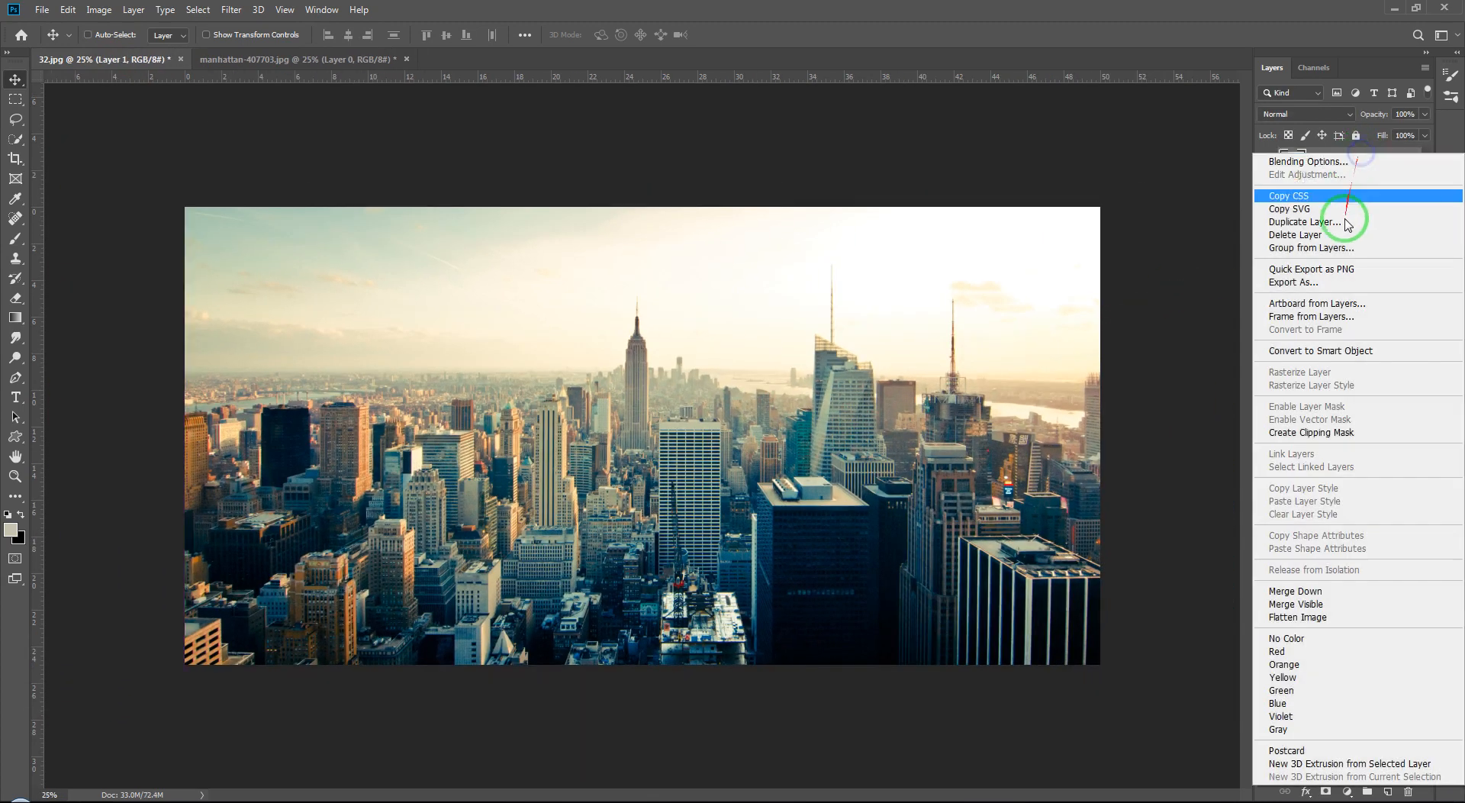
left_click(1339, 343)
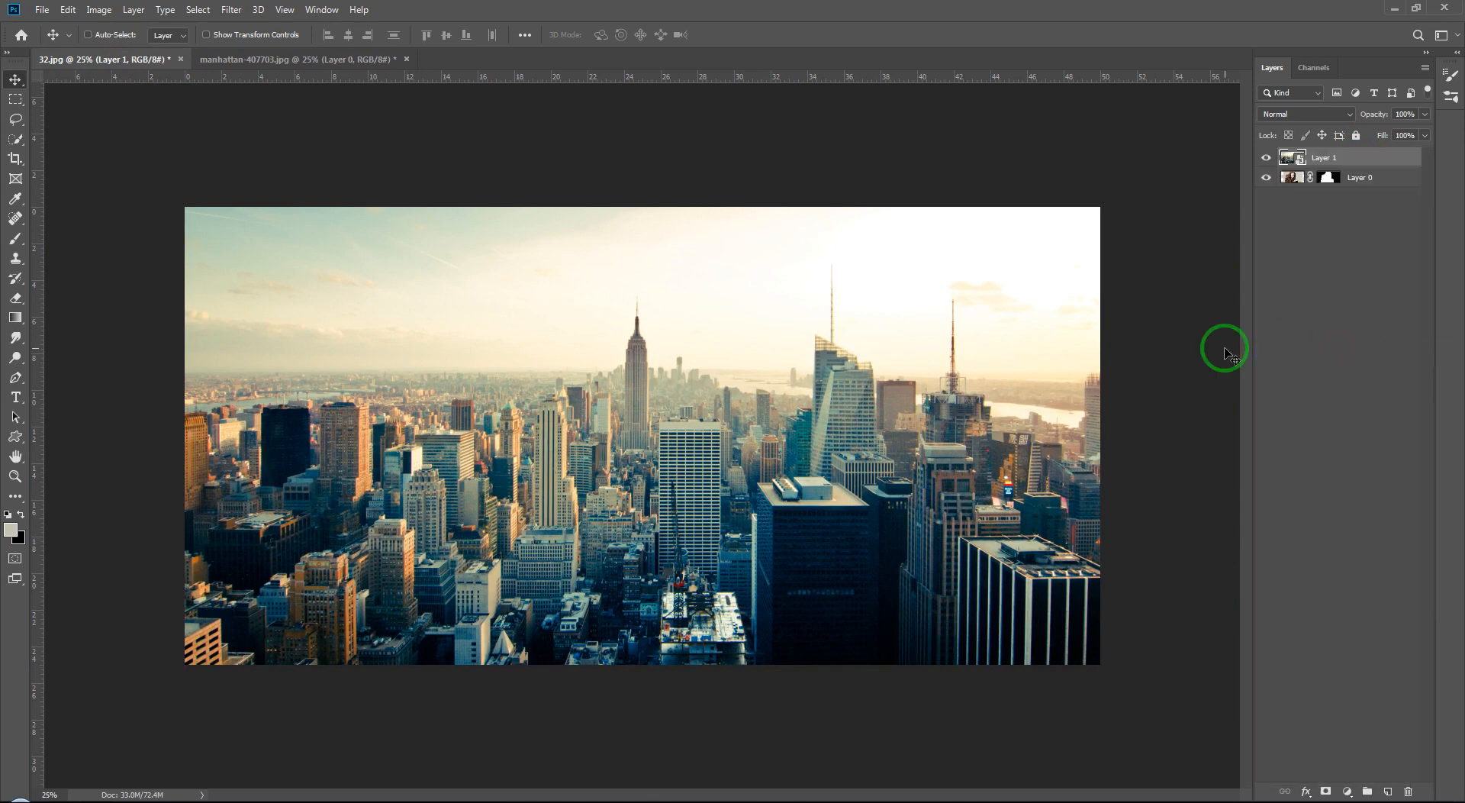
key("ctrl+t")
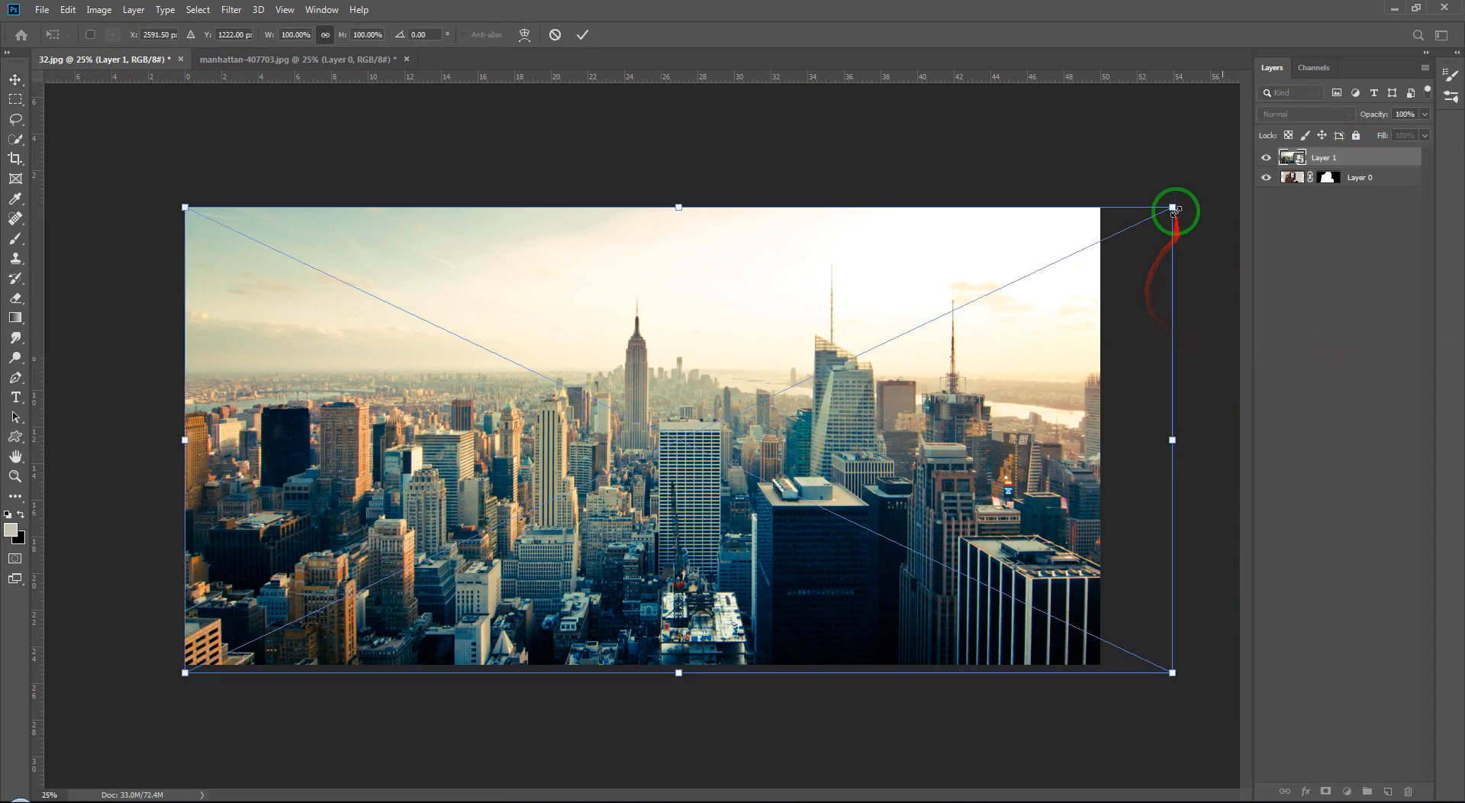
left_click_drag(1176, 206, 1145, 217)
left_click_drag(854, 418, 862, 407)
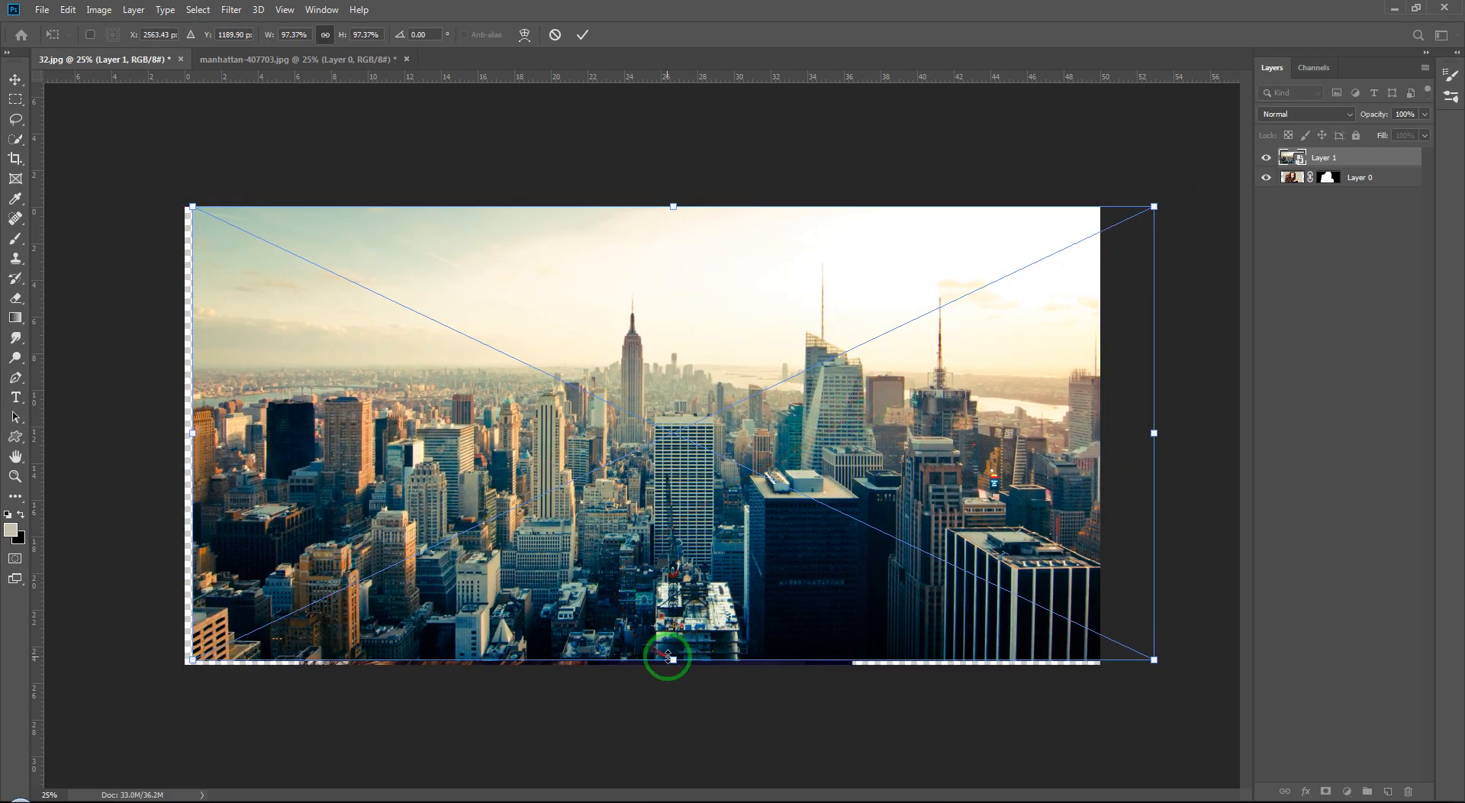
left_click_drag(669, 659, 669, 662)
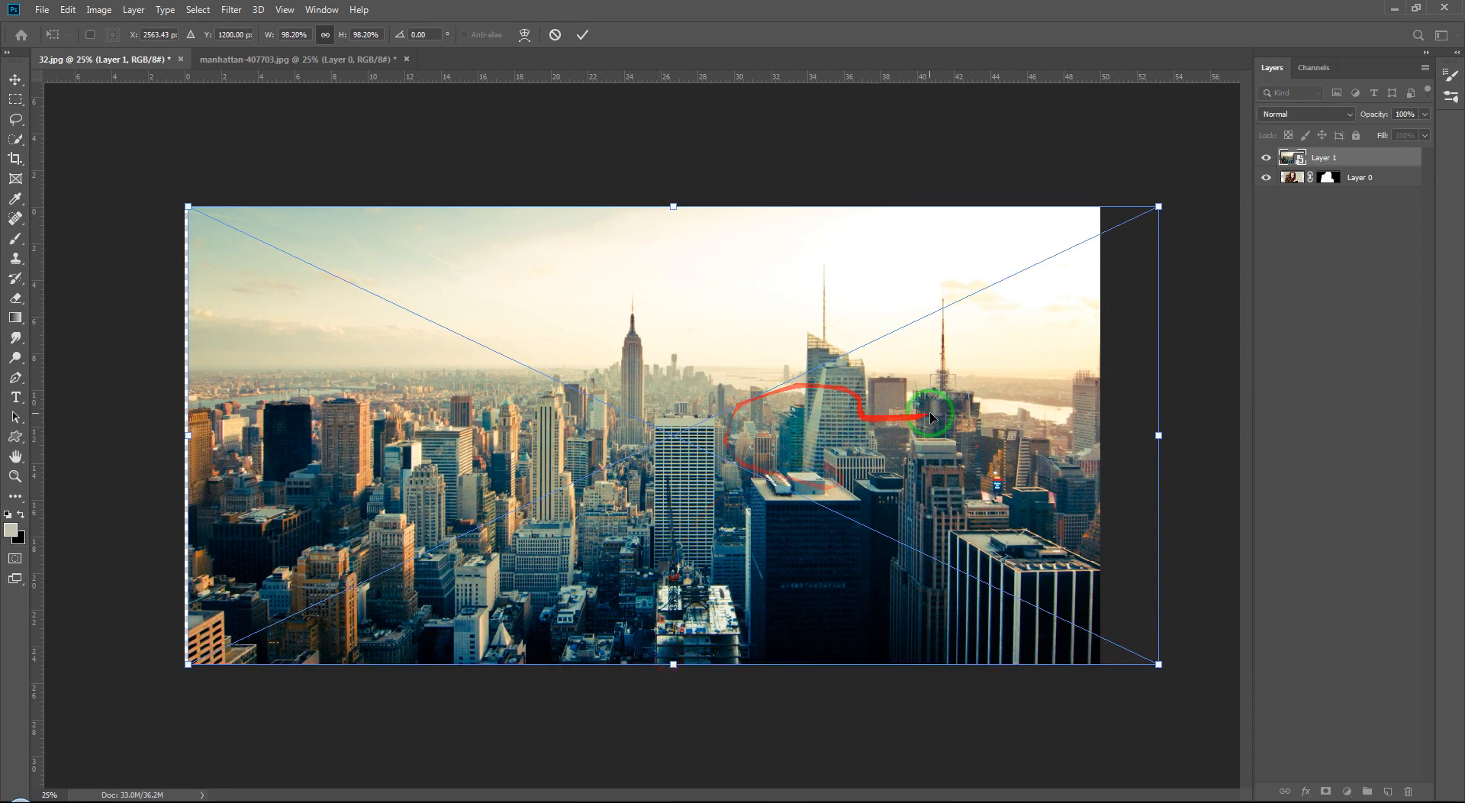
key("Return")
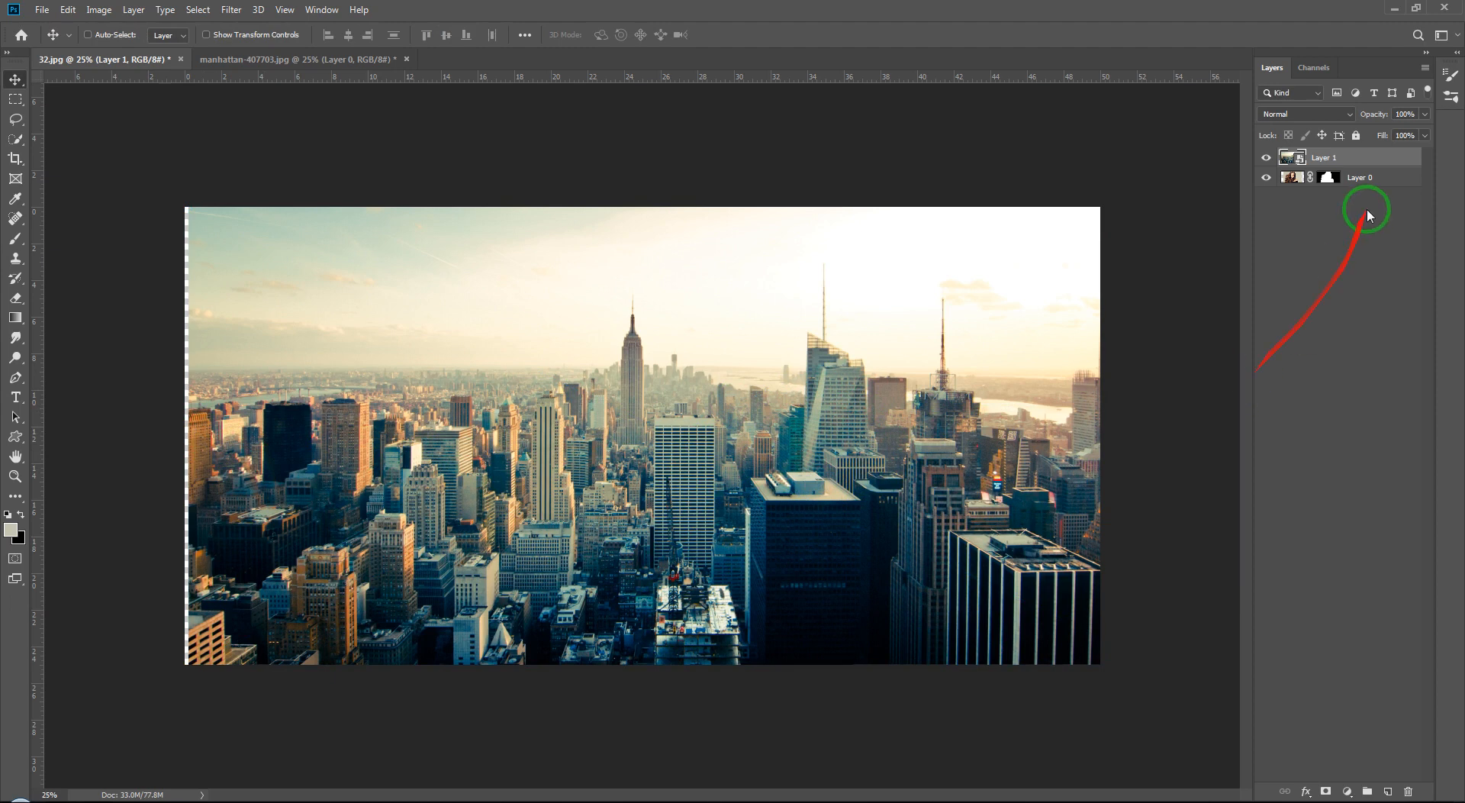
Step: Rename the cityscape layer to empire state and the portrait layer to model
left_click(1328, 179)
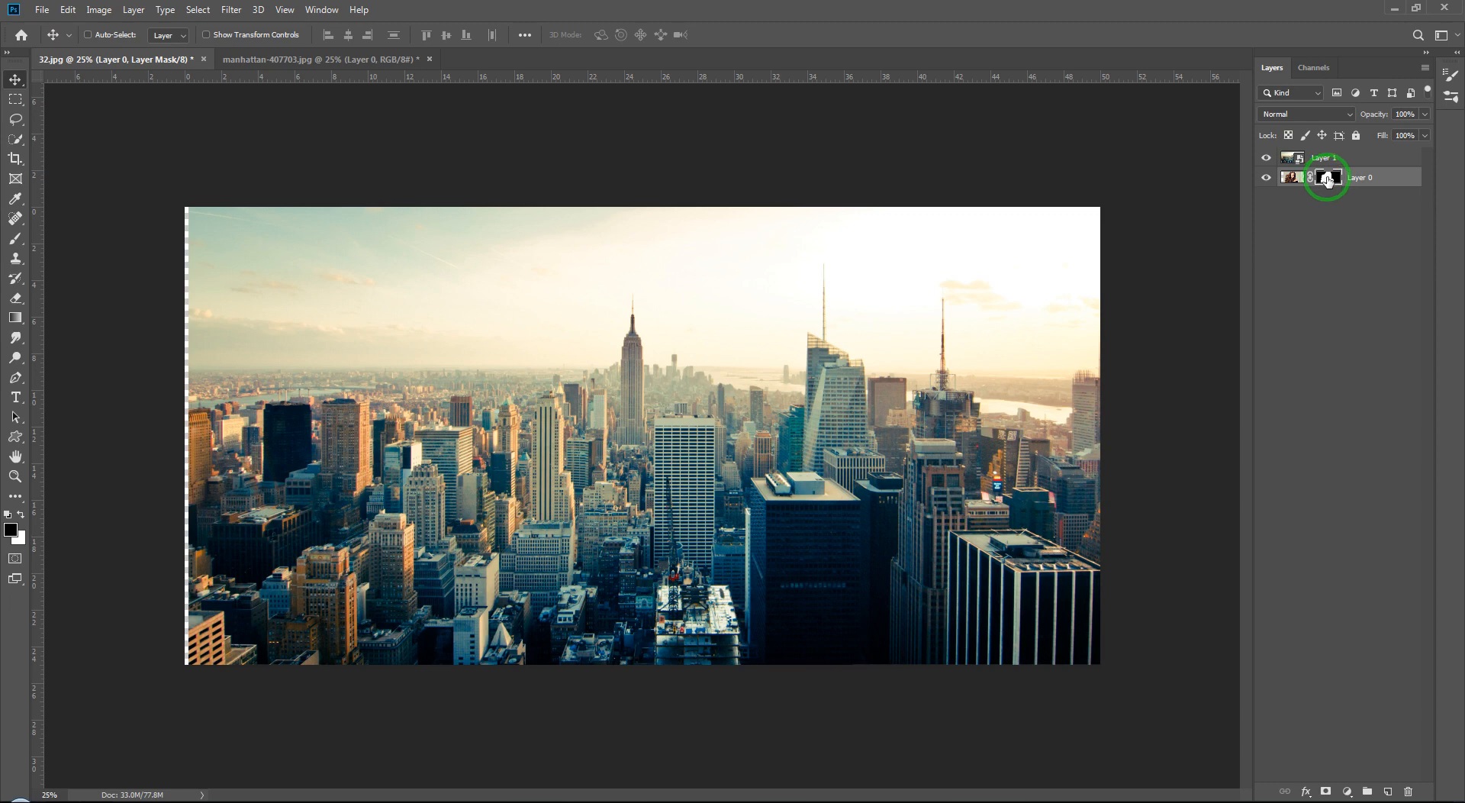
left_click(1333, 159)
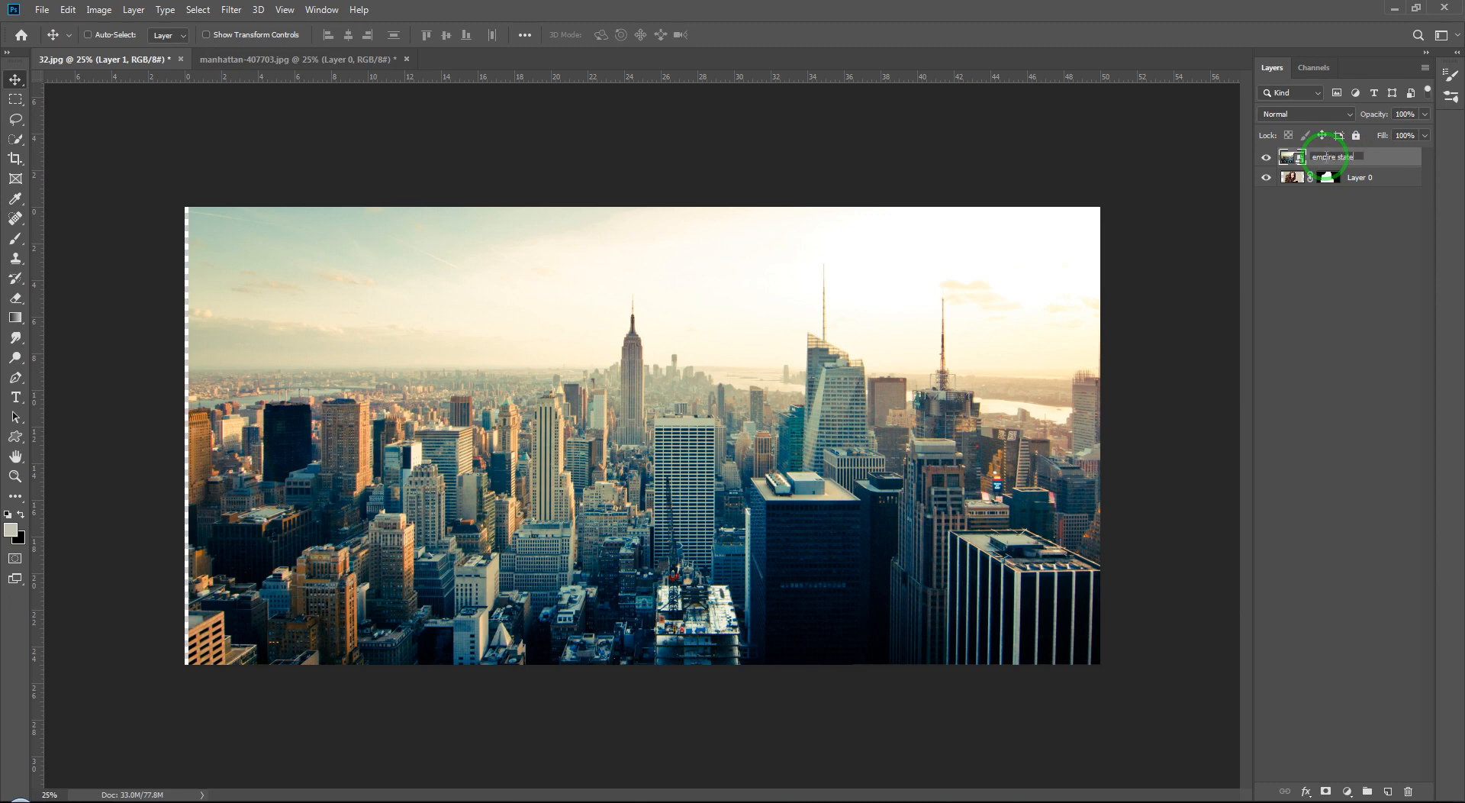
key("Return")
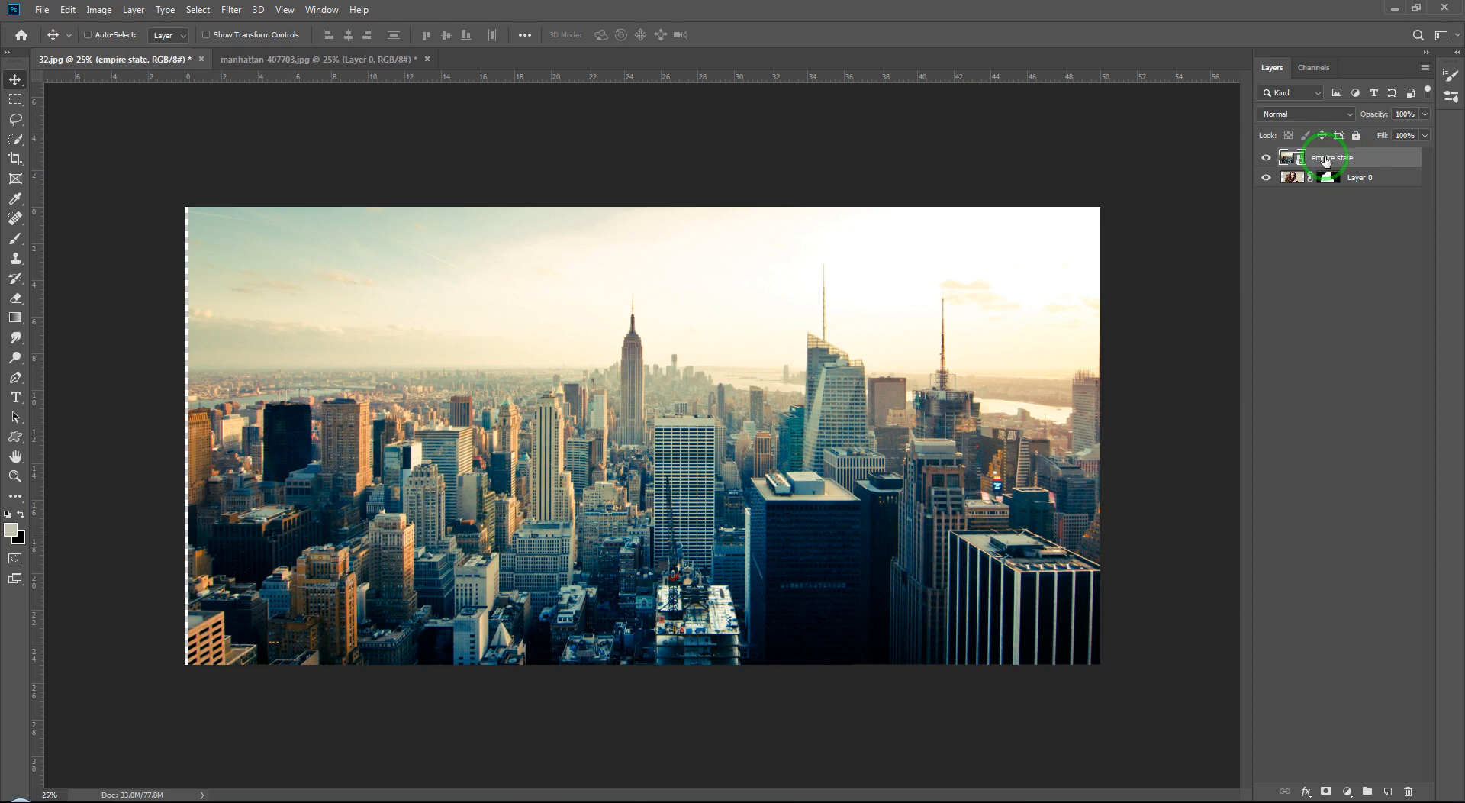
double_click(1363, 177)
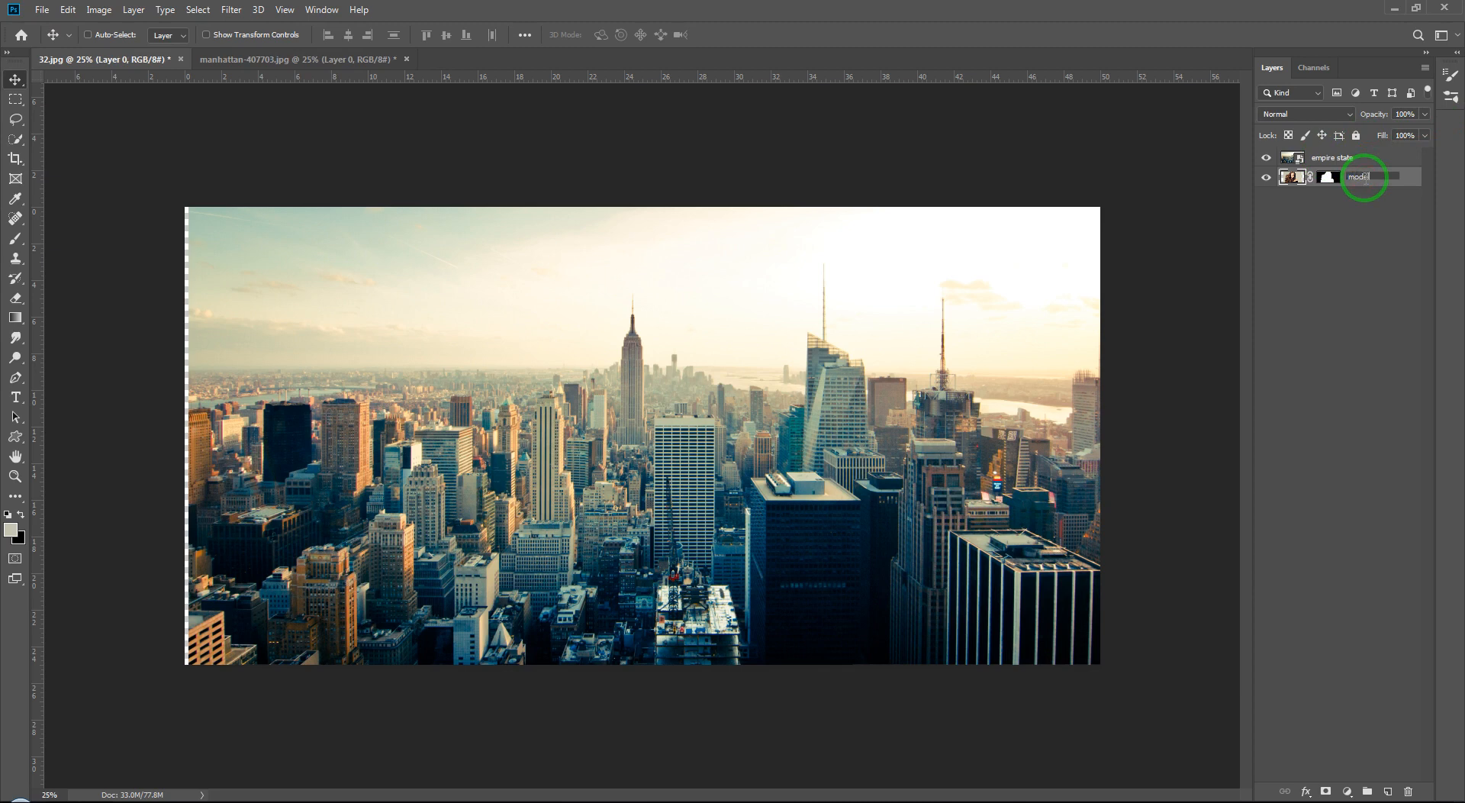
key("Return")
Step: Copy the model layer's mask onto the empire state layer
left_click(1326, 177)
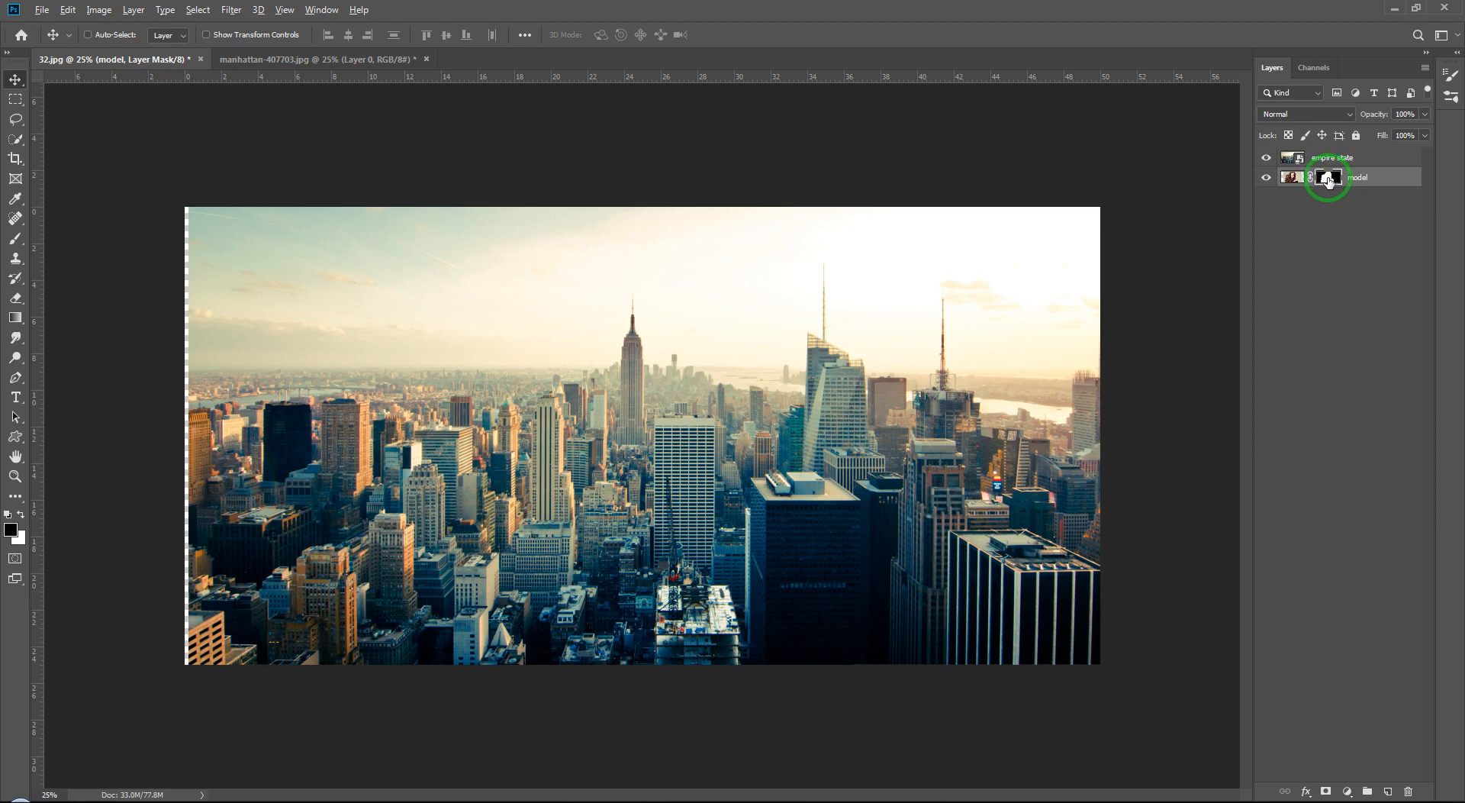
left_click_drag(1328, 179, 1327, 158)
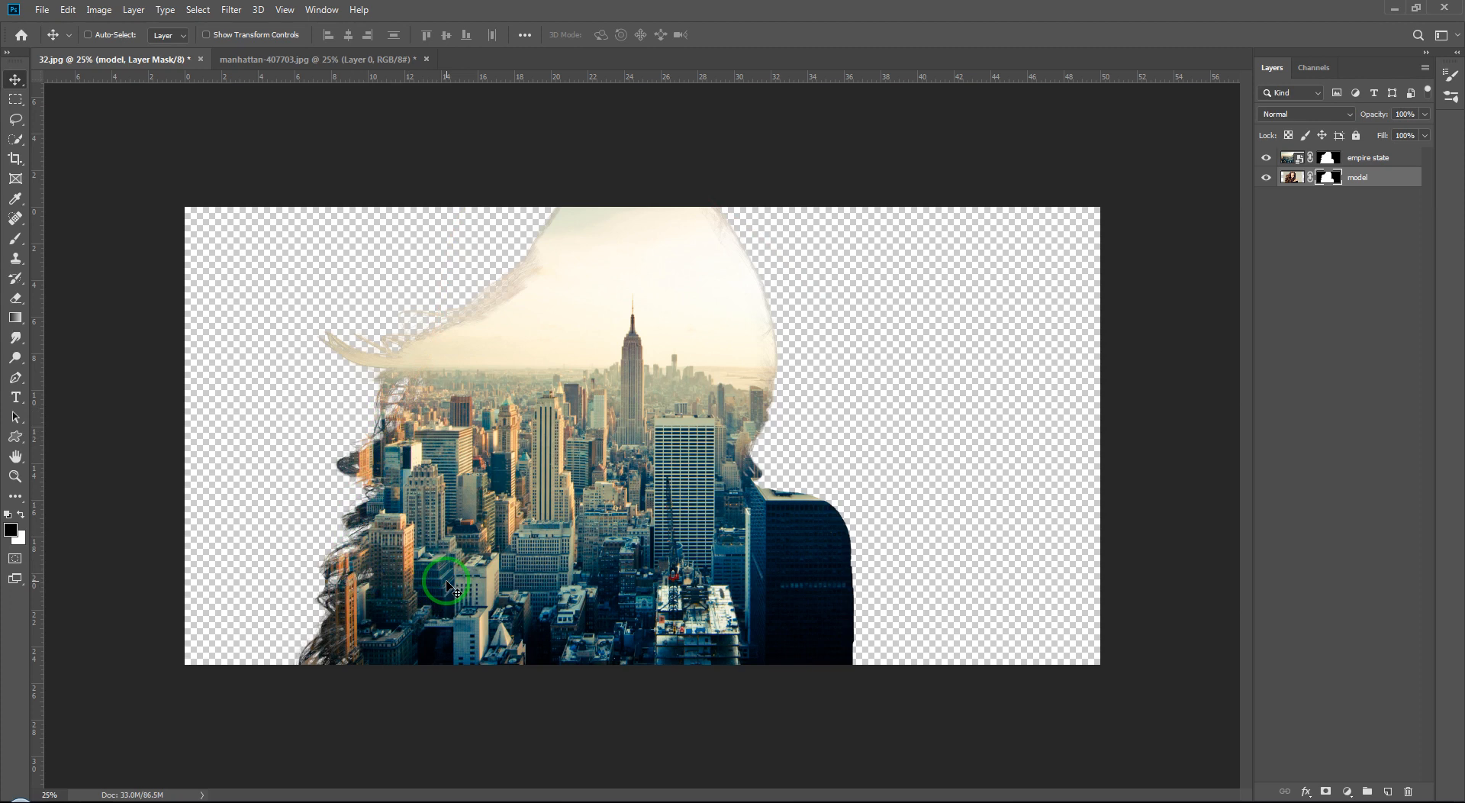
left_click(1310, 305)
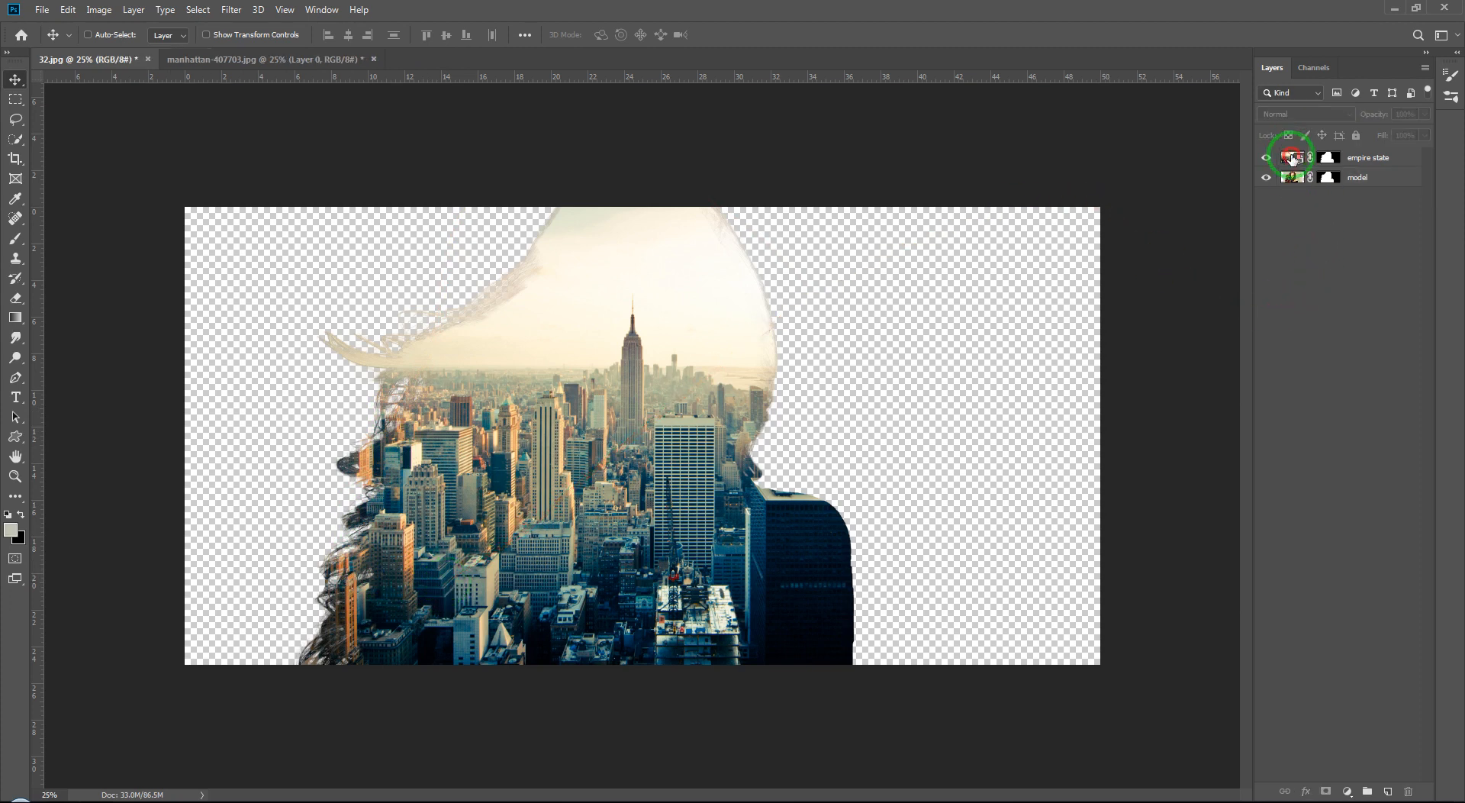
Step: Set the empire state layer's blend mode to Overlay
left_click(1292, 158)
left_click(1344, 159)
left_click(1348, 116)
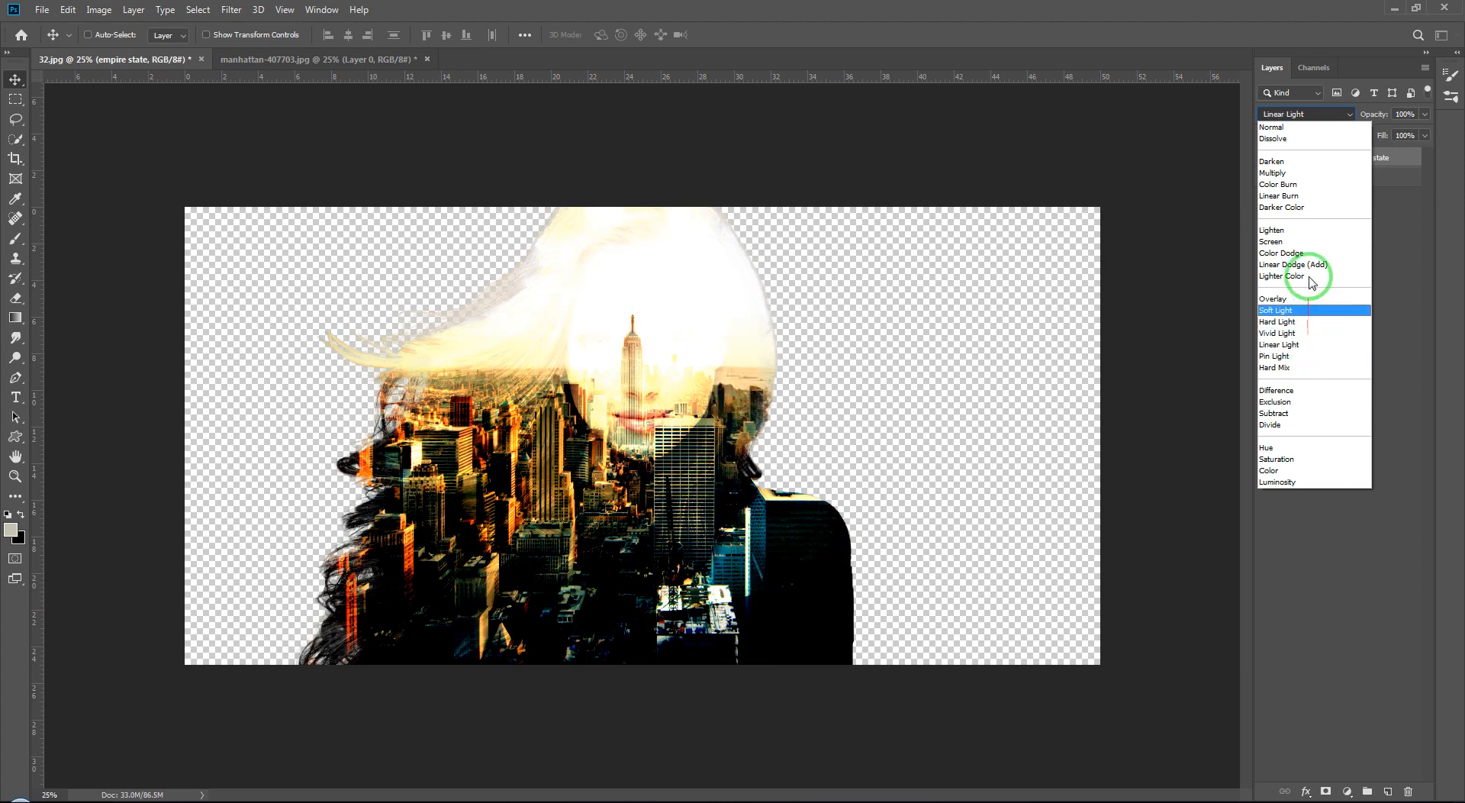
left_click(1305, 299)
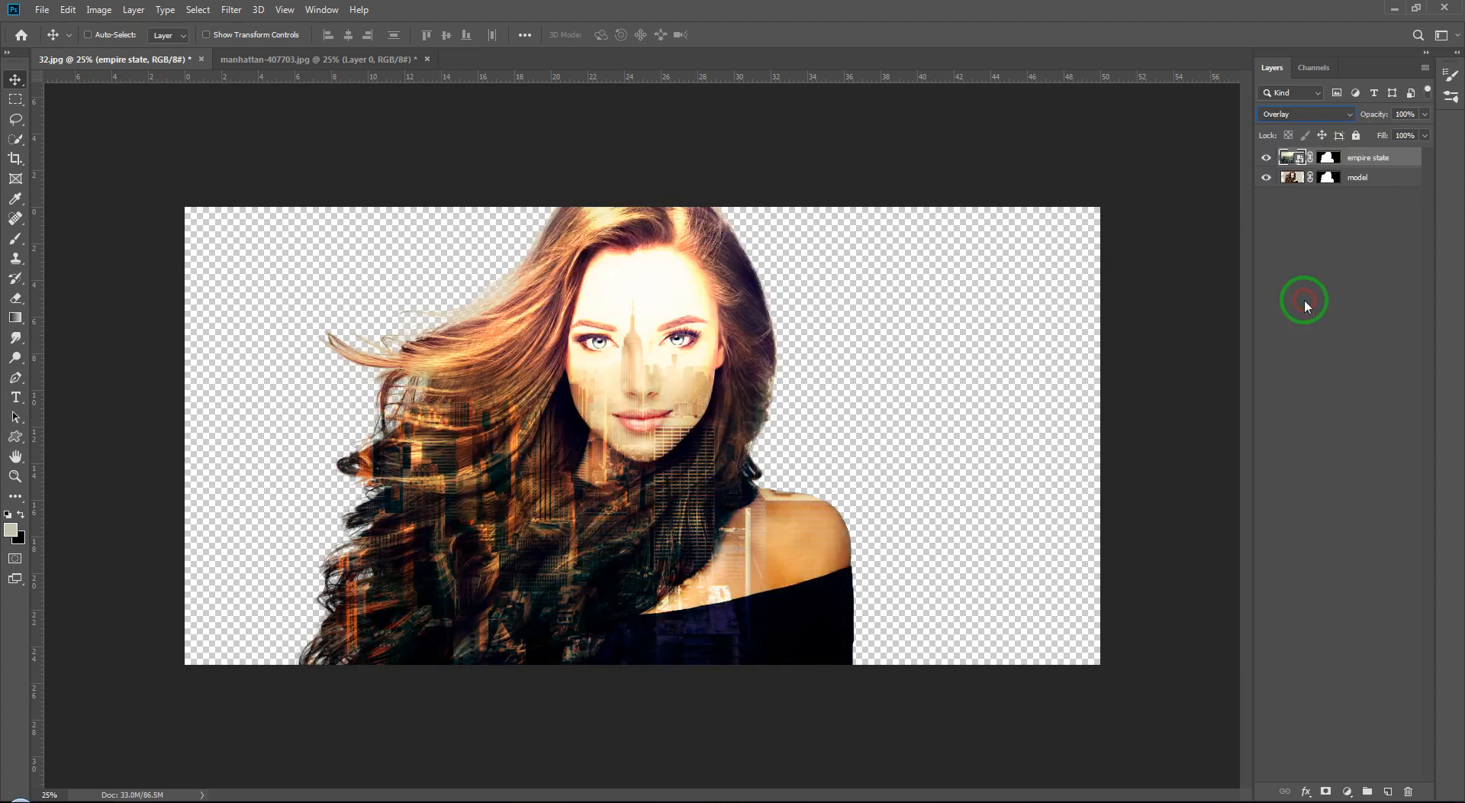
Step: Try to shift the cityscape to the right inside the silhouette, then undo the move
left_click(1327, 227)
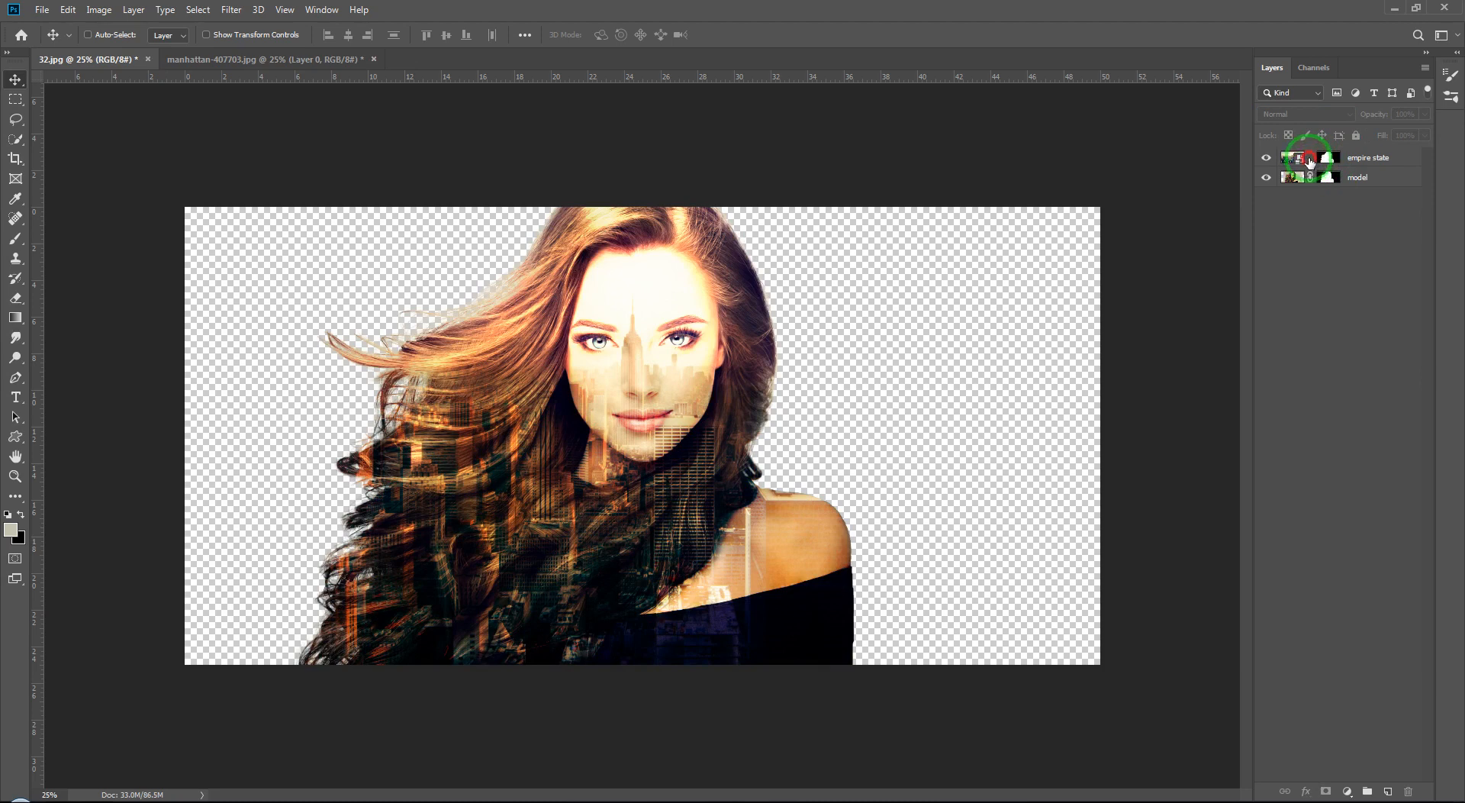
left_click(1310, 160)
left_click(1310, 218)
left_click(607, 409)
left_click(721, 302)
left_click(1397, 155)
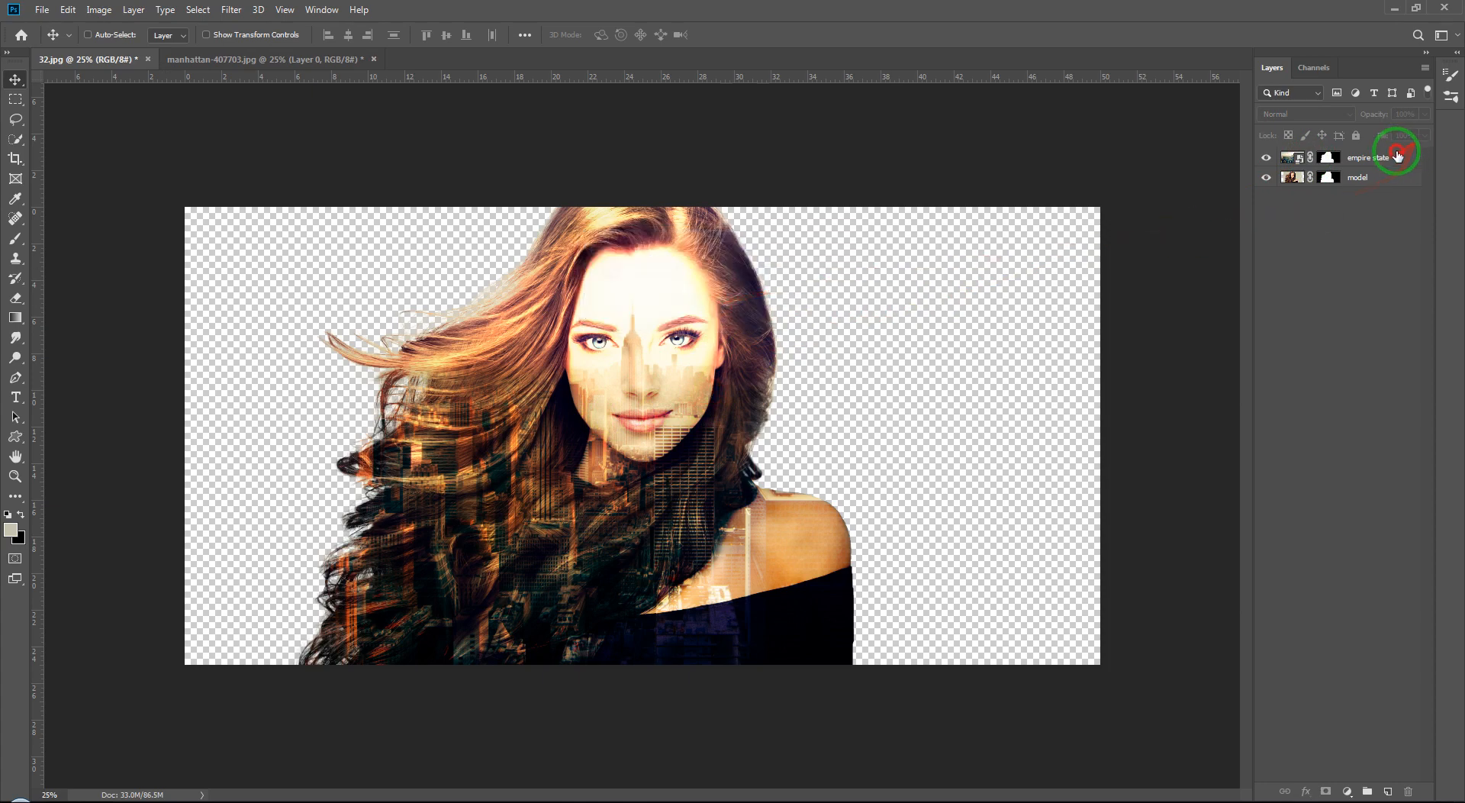
left_click_drag(652, 462, 850, 468)
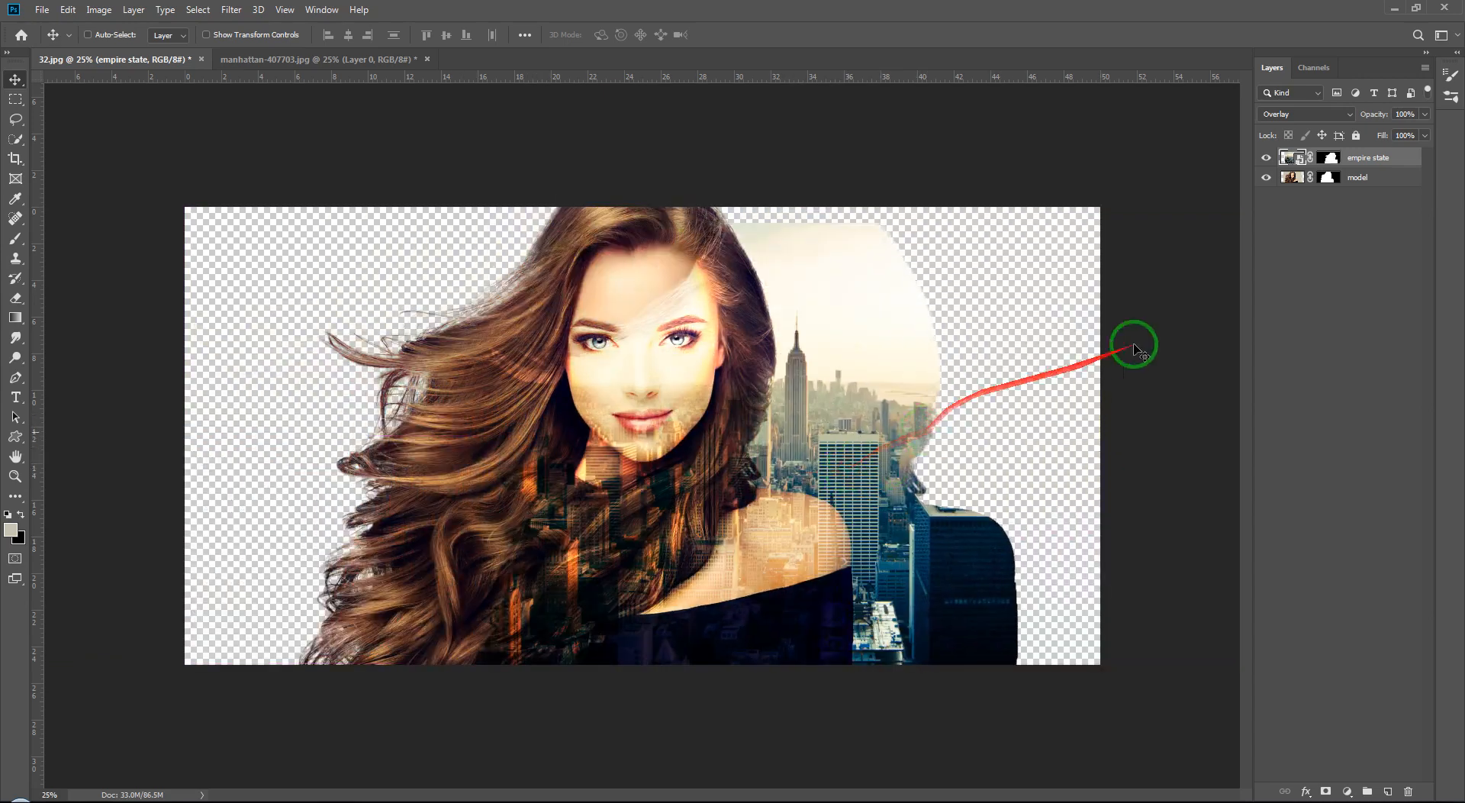
key("ctrl+z")
Step: Unlink the cityscape from its mask and nudge the city image slightly upward
left_click(1313, 163)
left_click_drag(603, 417, 623, 389)
Step: Select the empire state layer's mask and move it back into alignment with the model's silhouette
left_click(1328, 157)
key("d")
left_click_drag(594, 460, 1264, 366)
left_click(1267, 355)
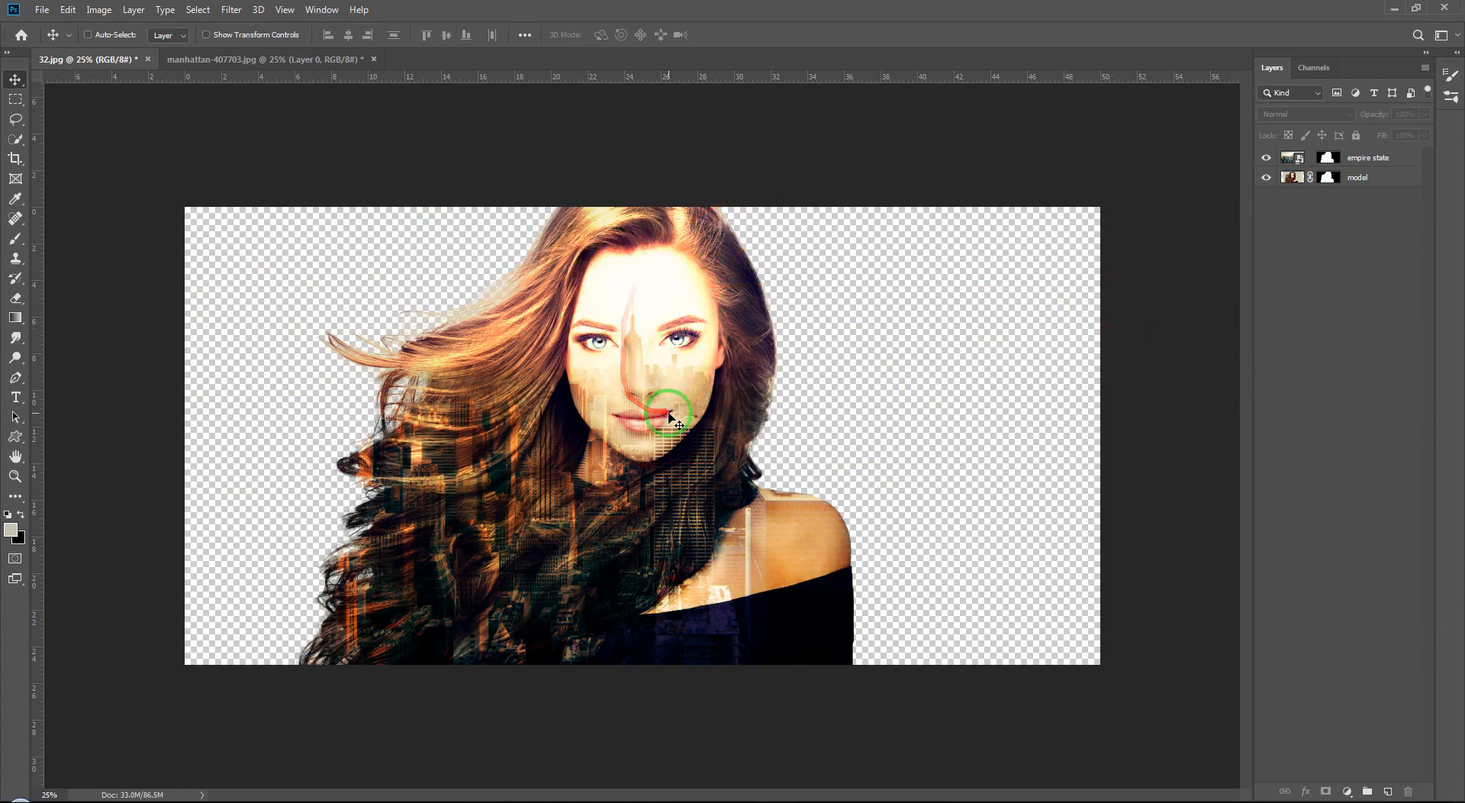
Step: Select the empire state layer and shift the cityscape slightly to the right
left_click(605, 515)
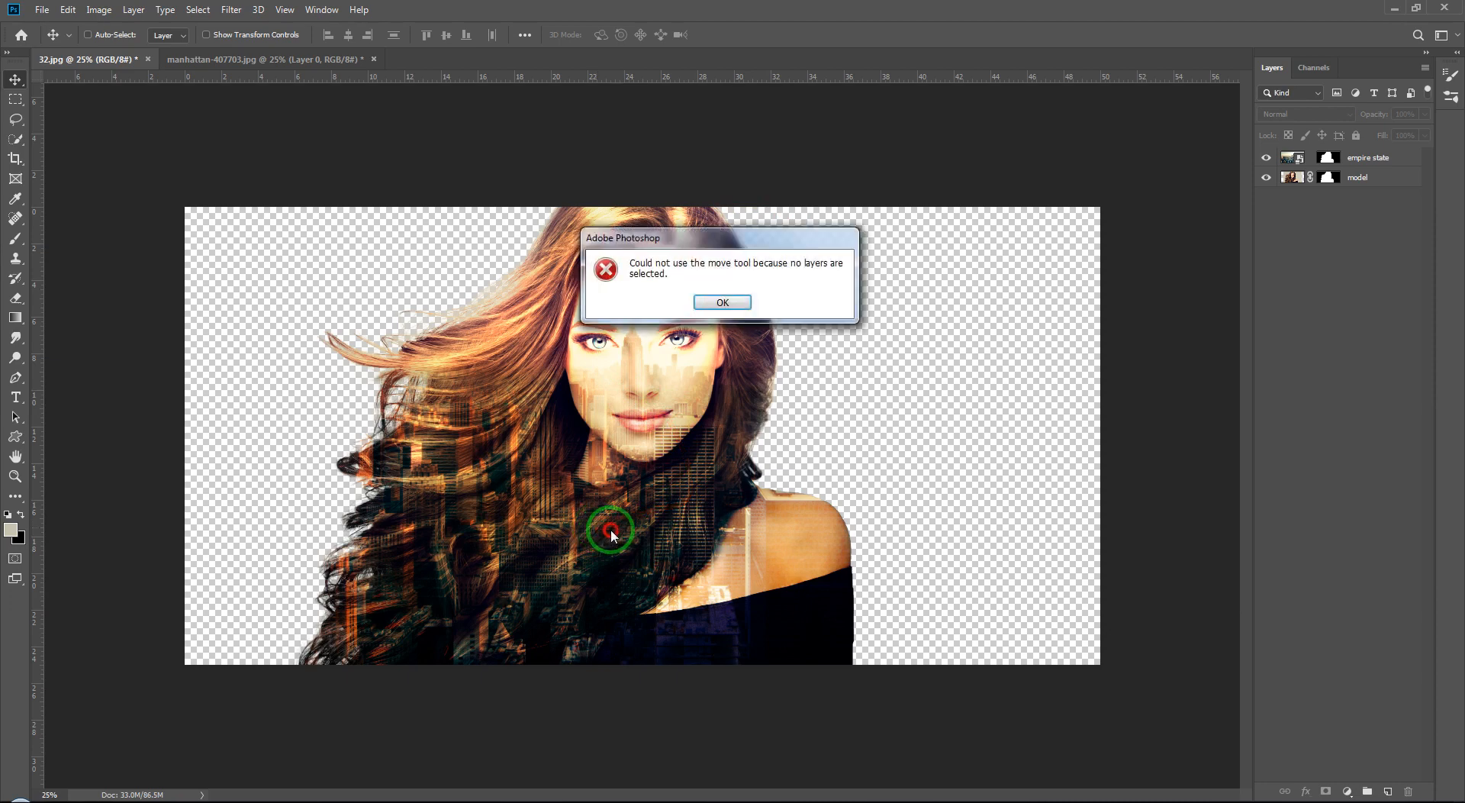
left_click(719, 301)
left_click(1291, 157)
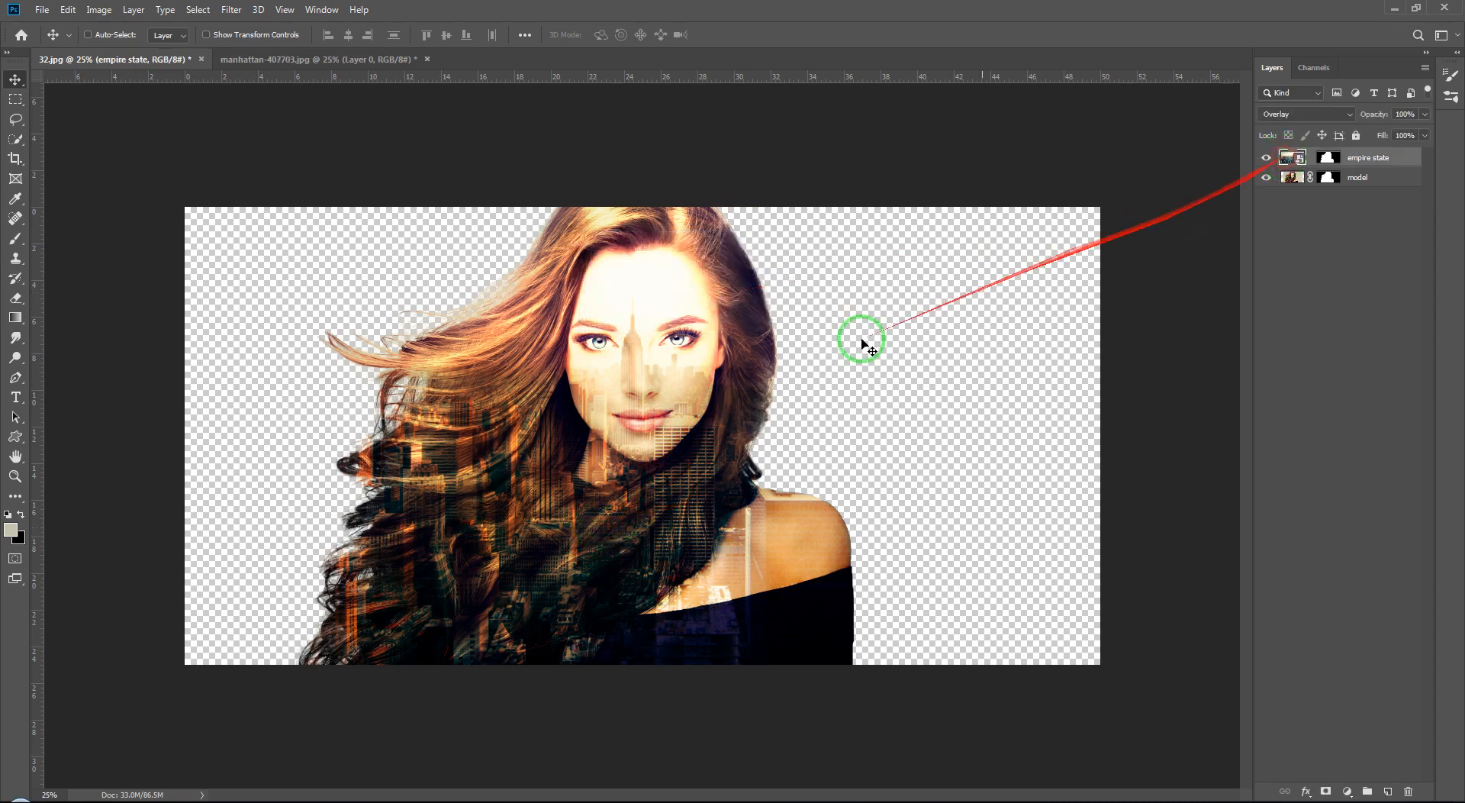
left_click_drag(614, 489, 673, 485)
Step: Add an Exposure adjustment set to -1.44 and clip it to the empire state layer
left_click(1308, 244)
left_click(1297, 158)
left_click(1348, 791)
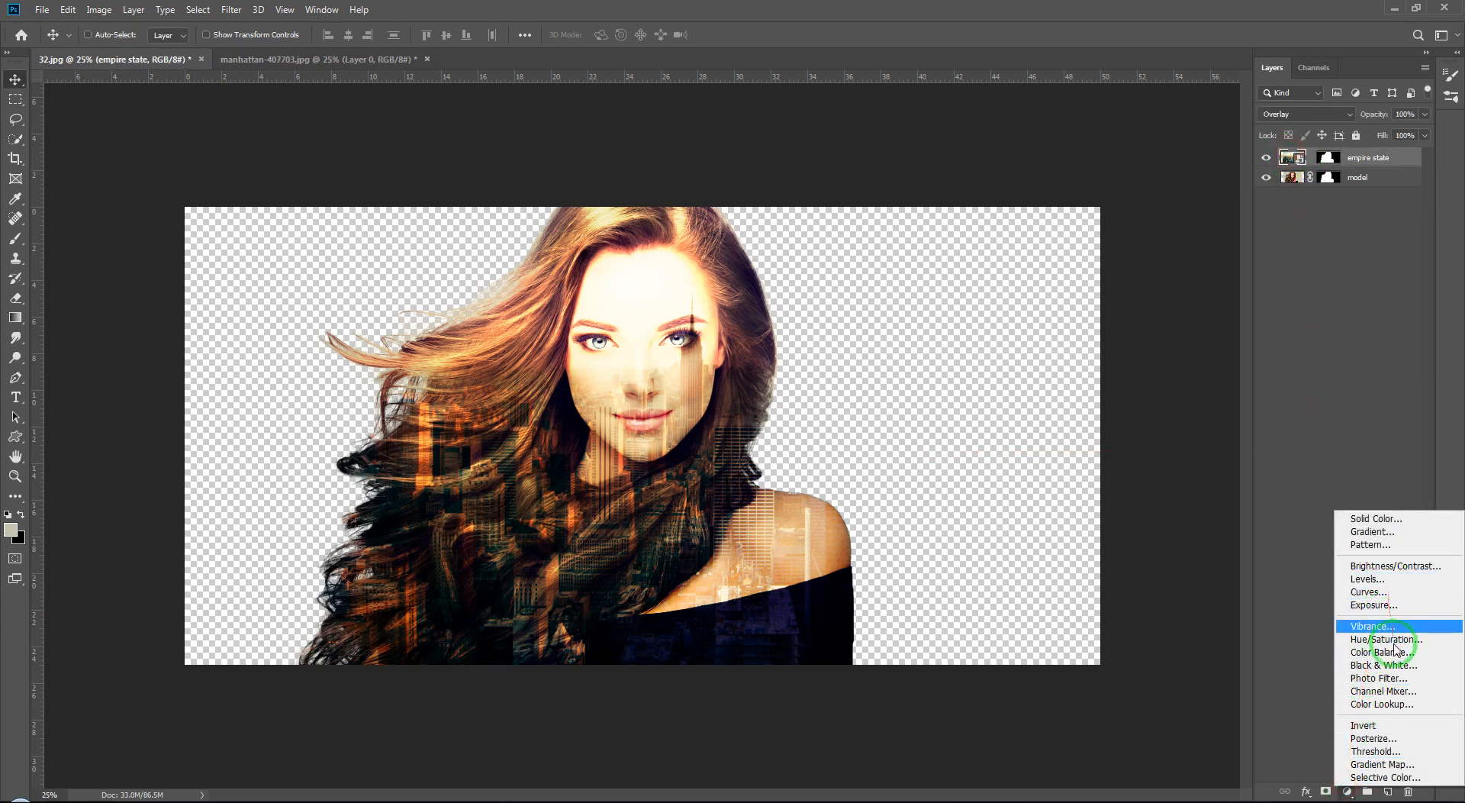
left_click(1397, 619)
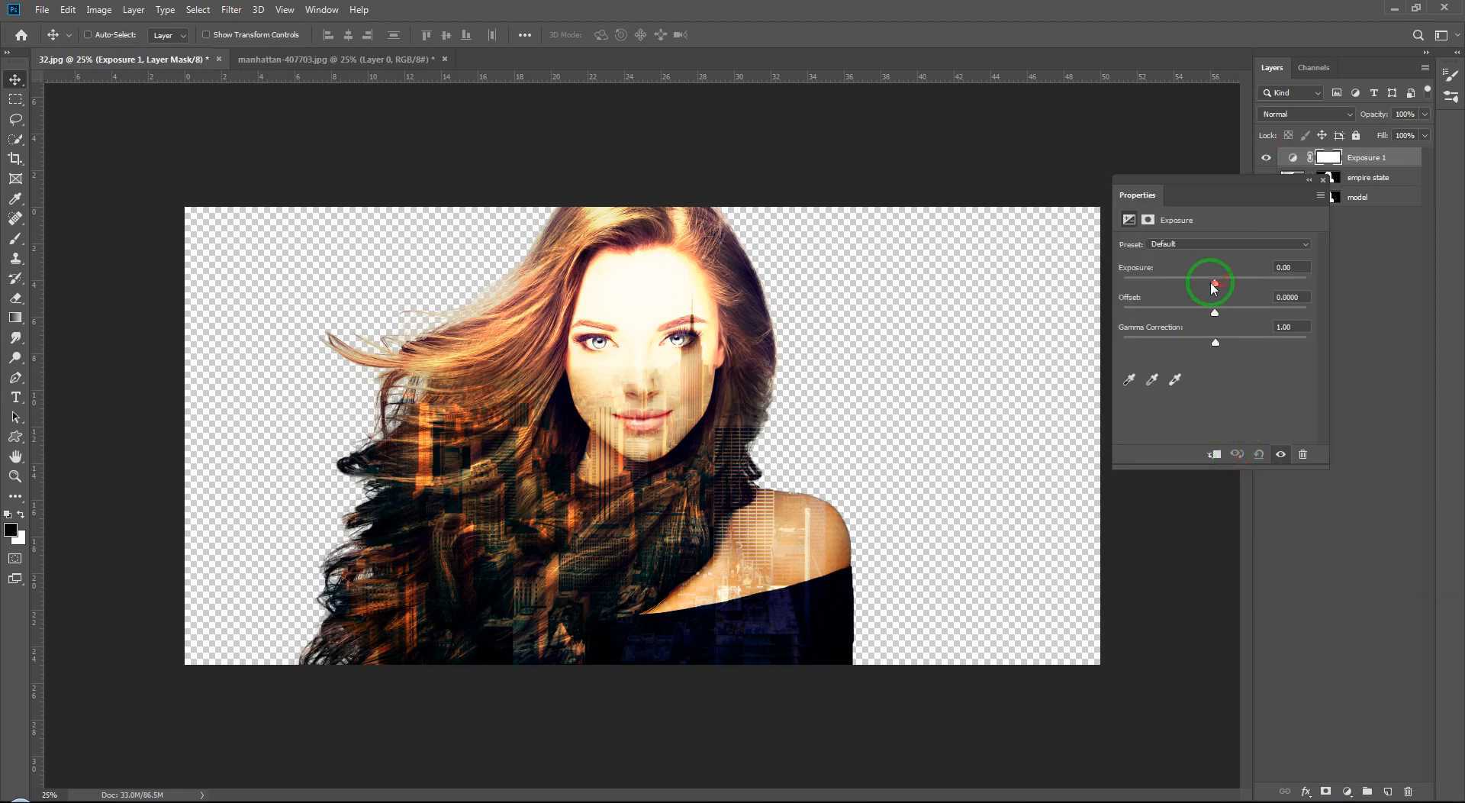
left_click_drag(1213, 284, 1194, 283)
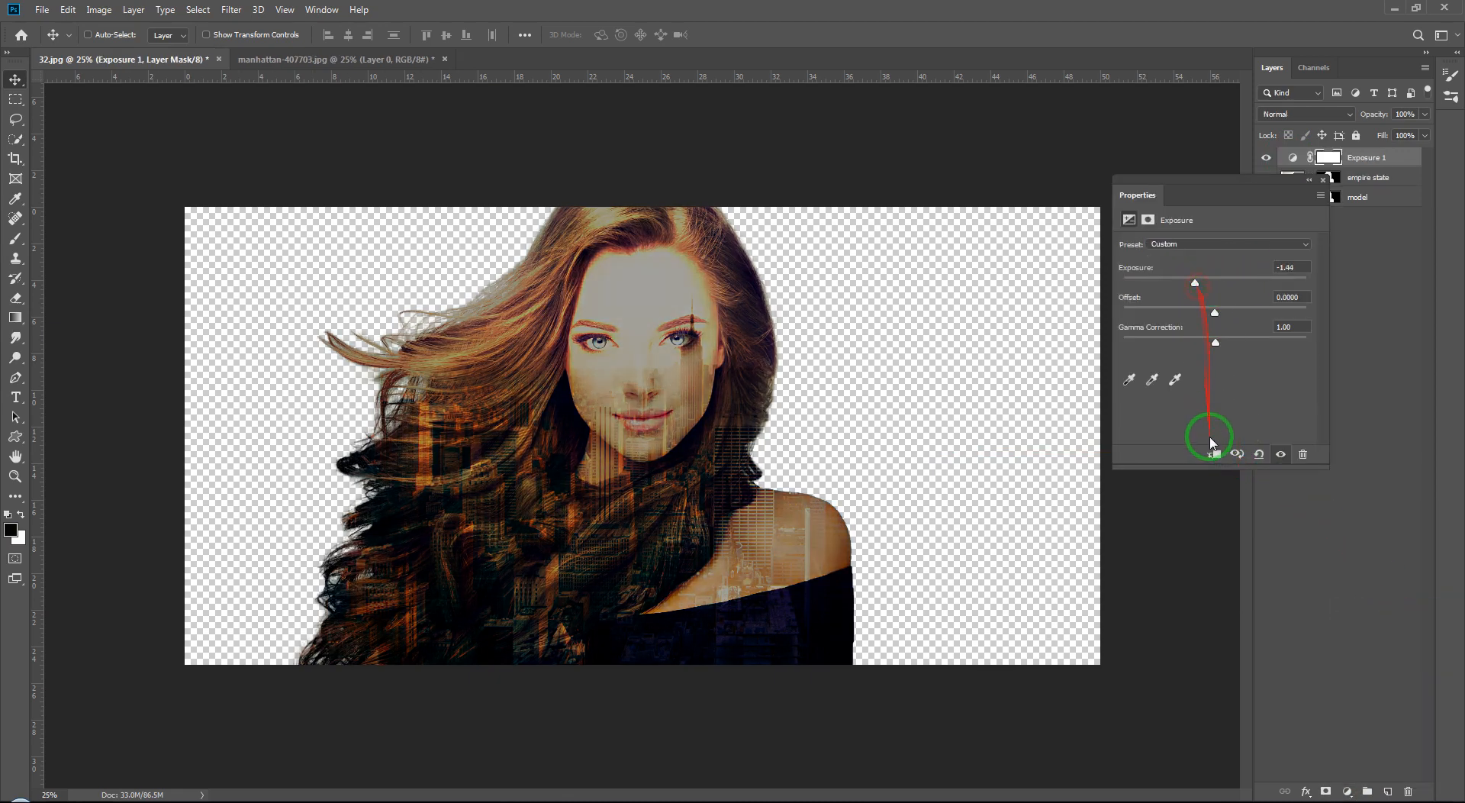
left_click(1214, 455)
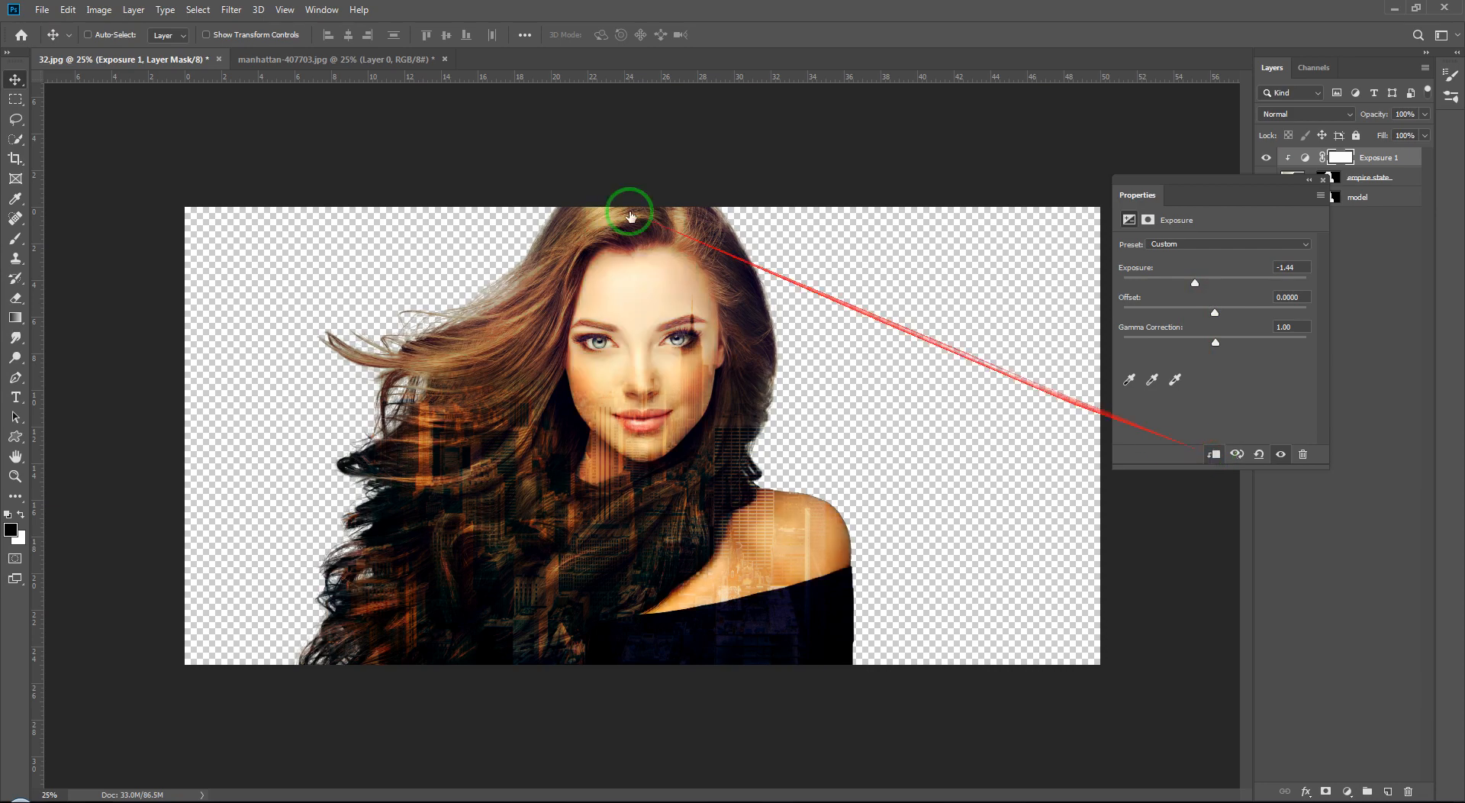
Step: Reposition the Properties panel and set the Exposure value to -1.39, then close the panel
left_click_drag(1276, 208, 1313, 337)
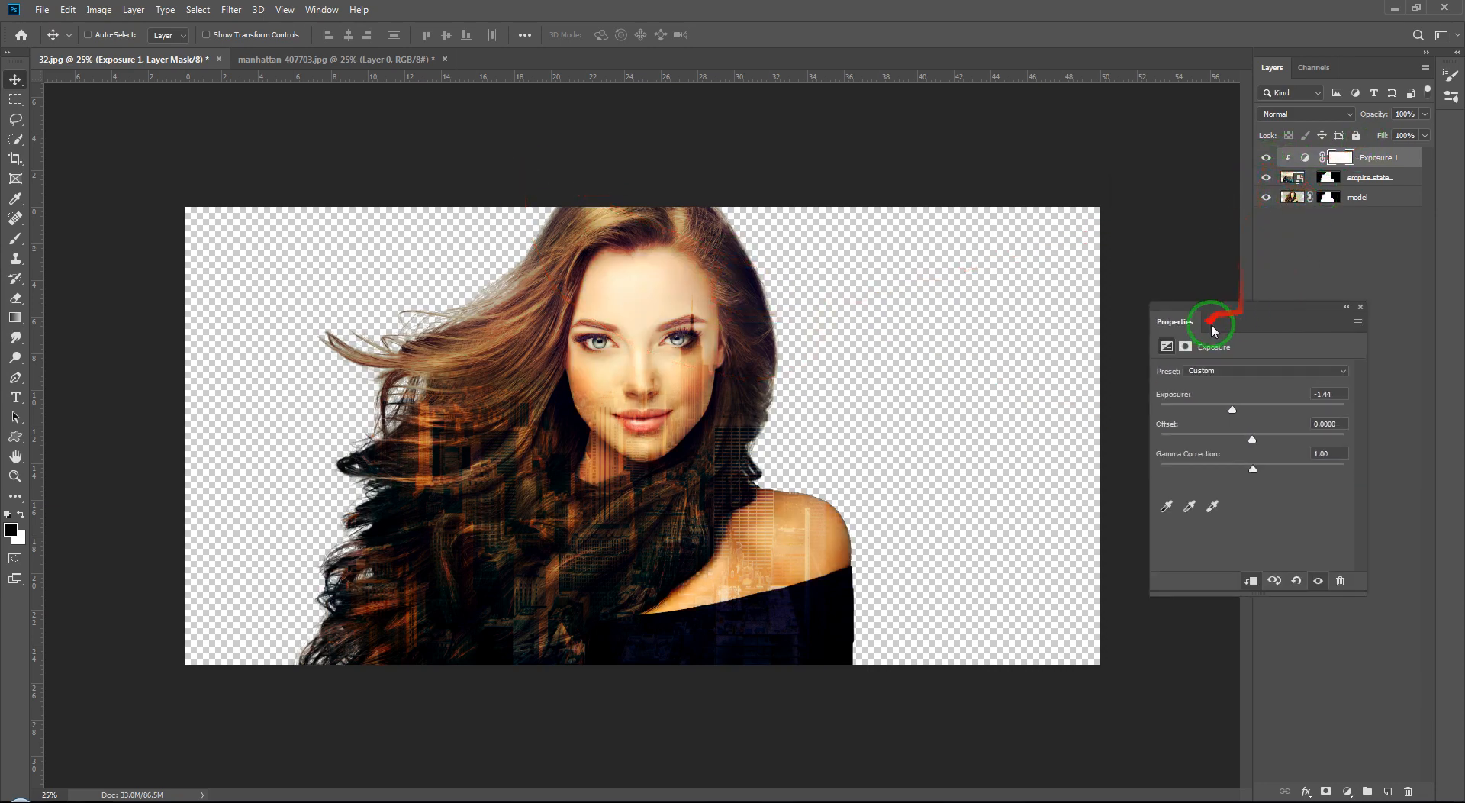
left_click_drag(1237, 412, 1353, 405)
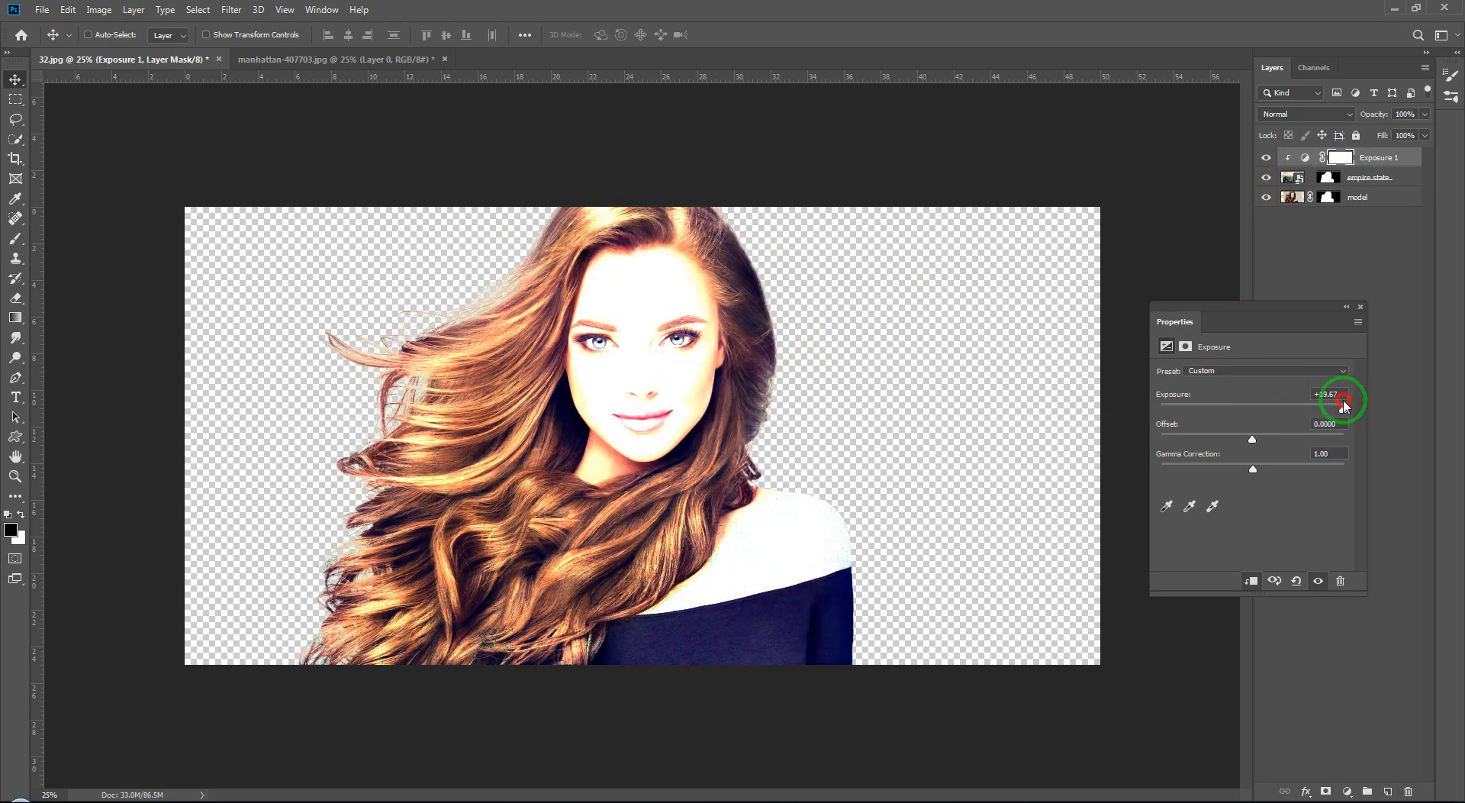
left_click_drag(1344, 405, 1234, 425)
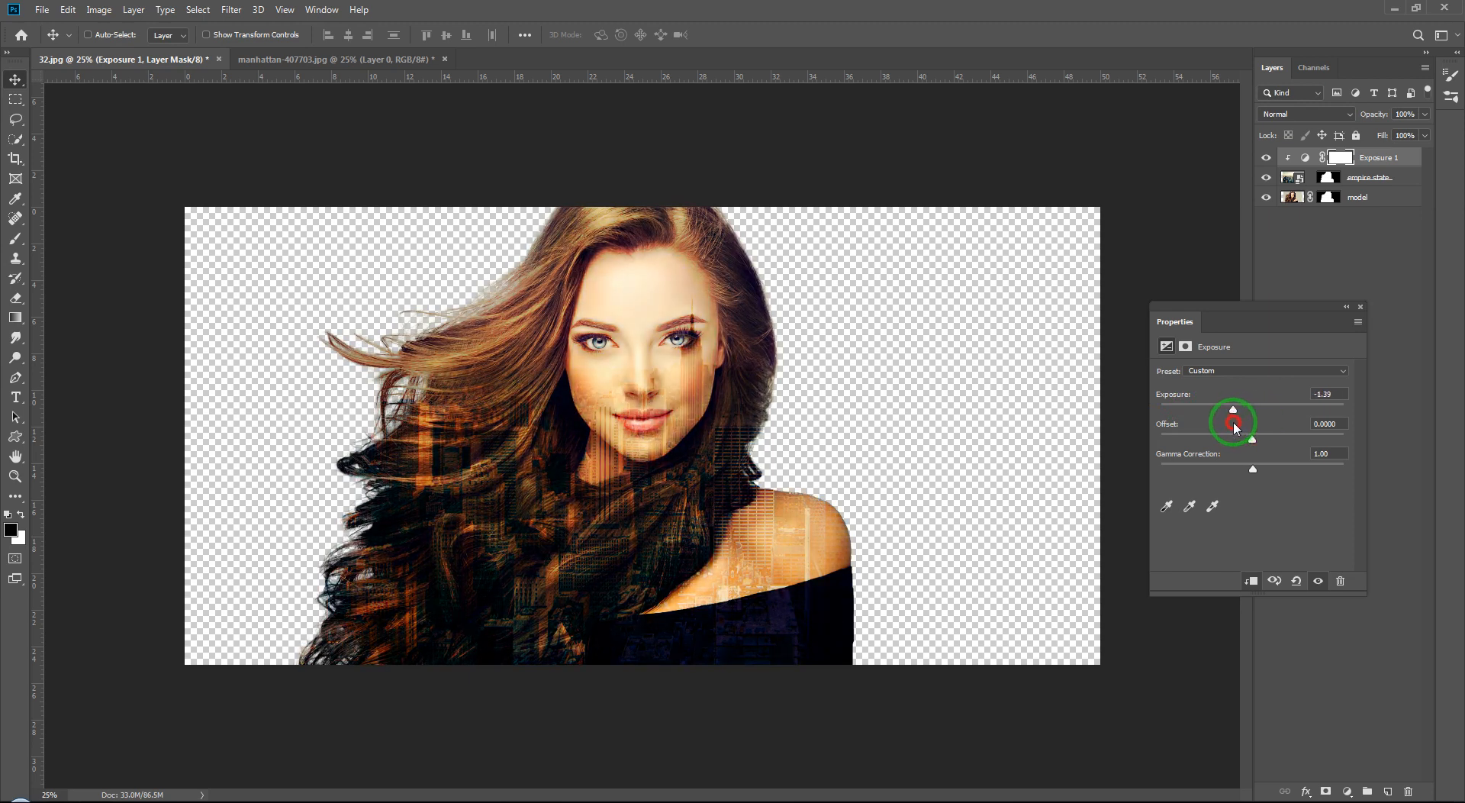
left_click(1358, 308)
Step: Shift the cityscape on the empire state layer to the left
left_click(1293, 177)
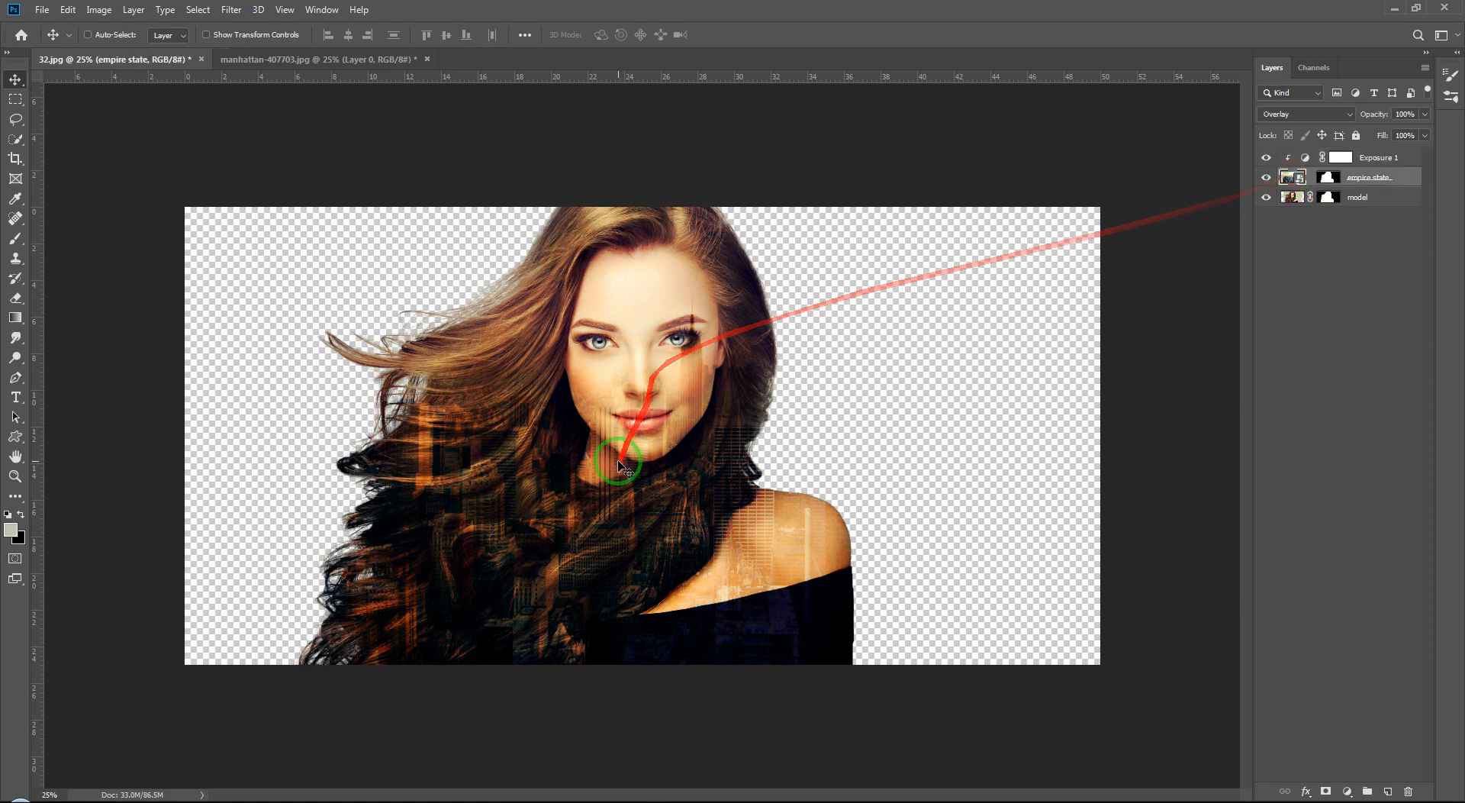
left_click_drag(620, 464, 563, 466)
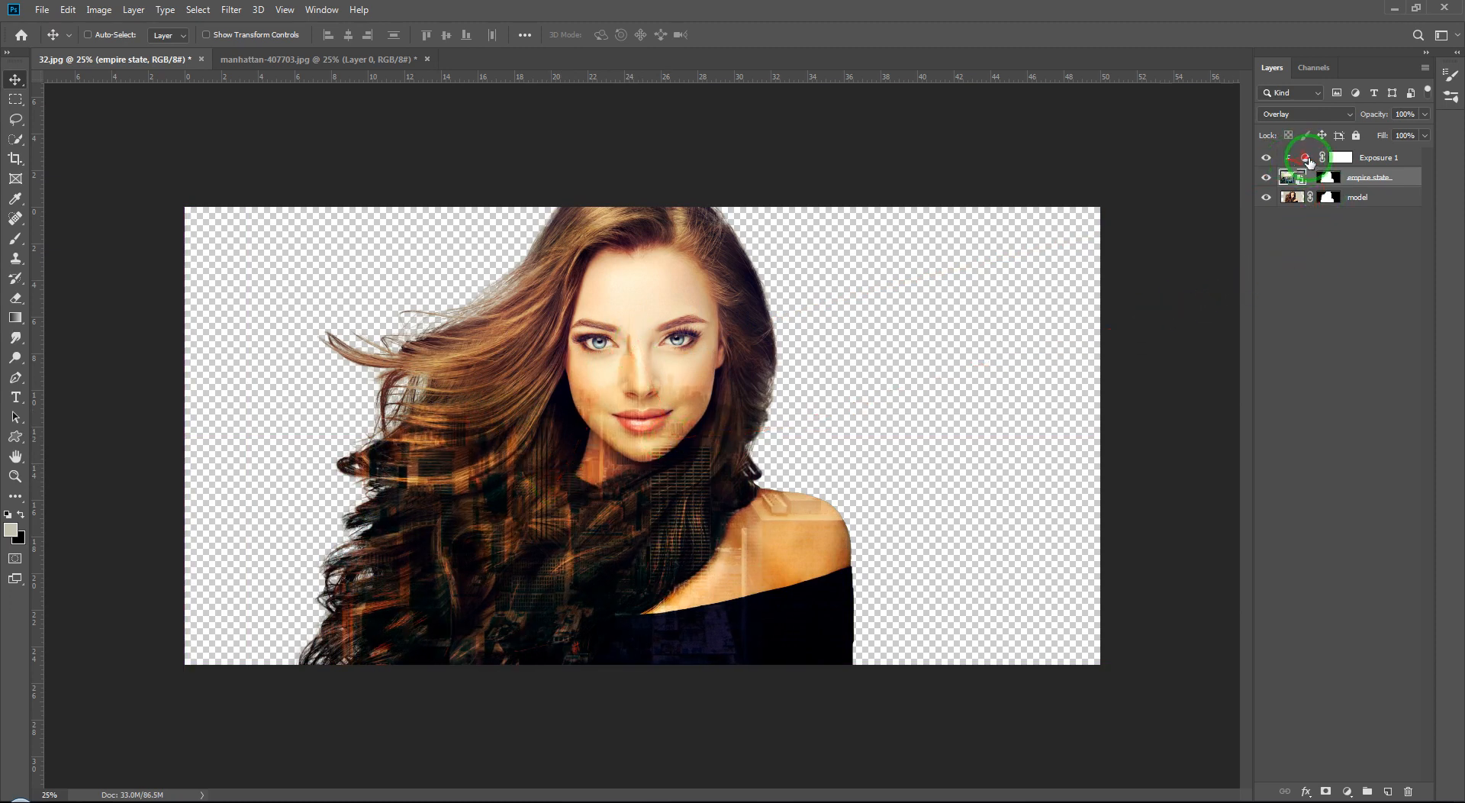
Step: Set the Exposure adjustment's exposure to -0.39
left_click(1306, 158)
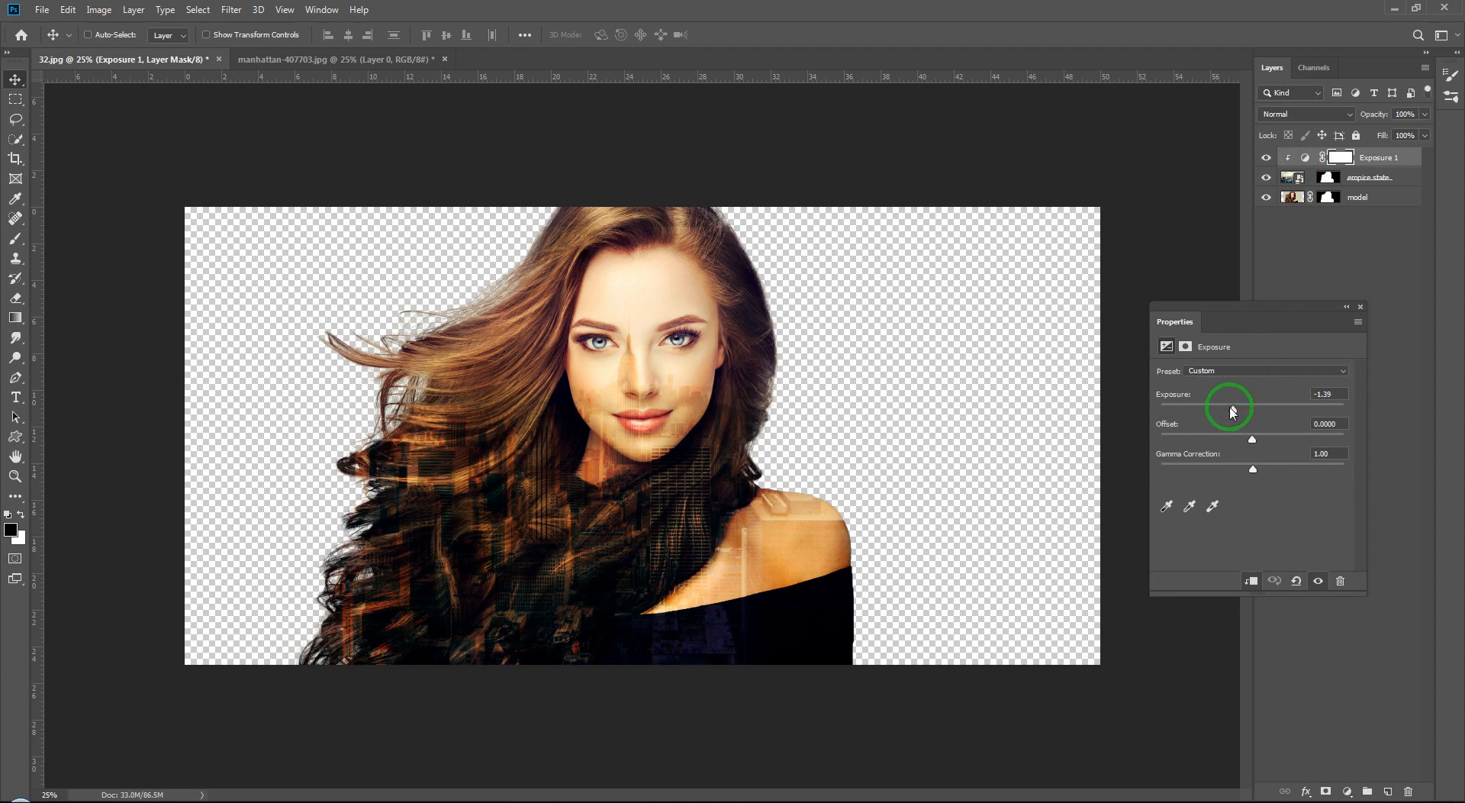
left_click_drag(1234, 410, 1246, 410)
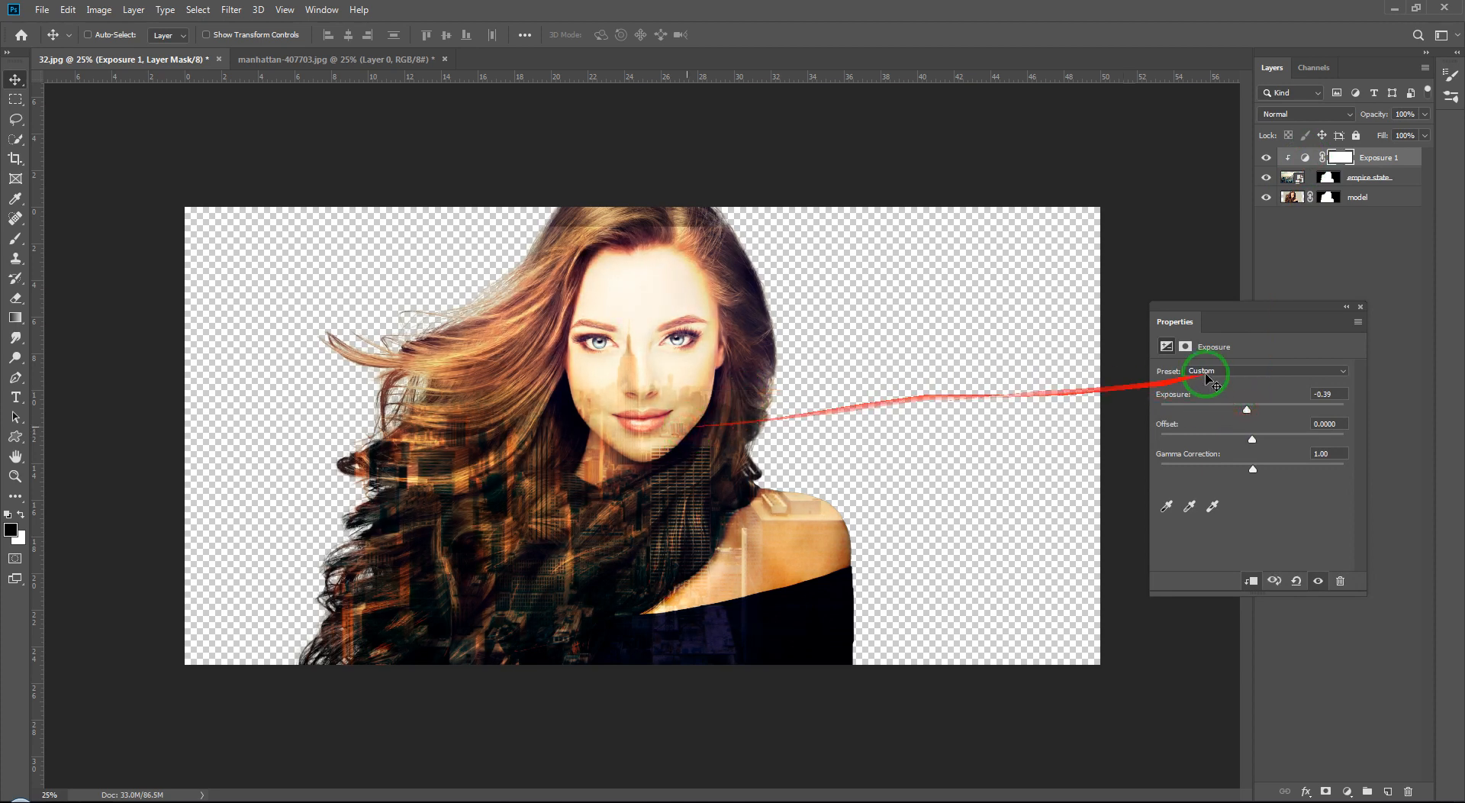
left_click(1361, 307)
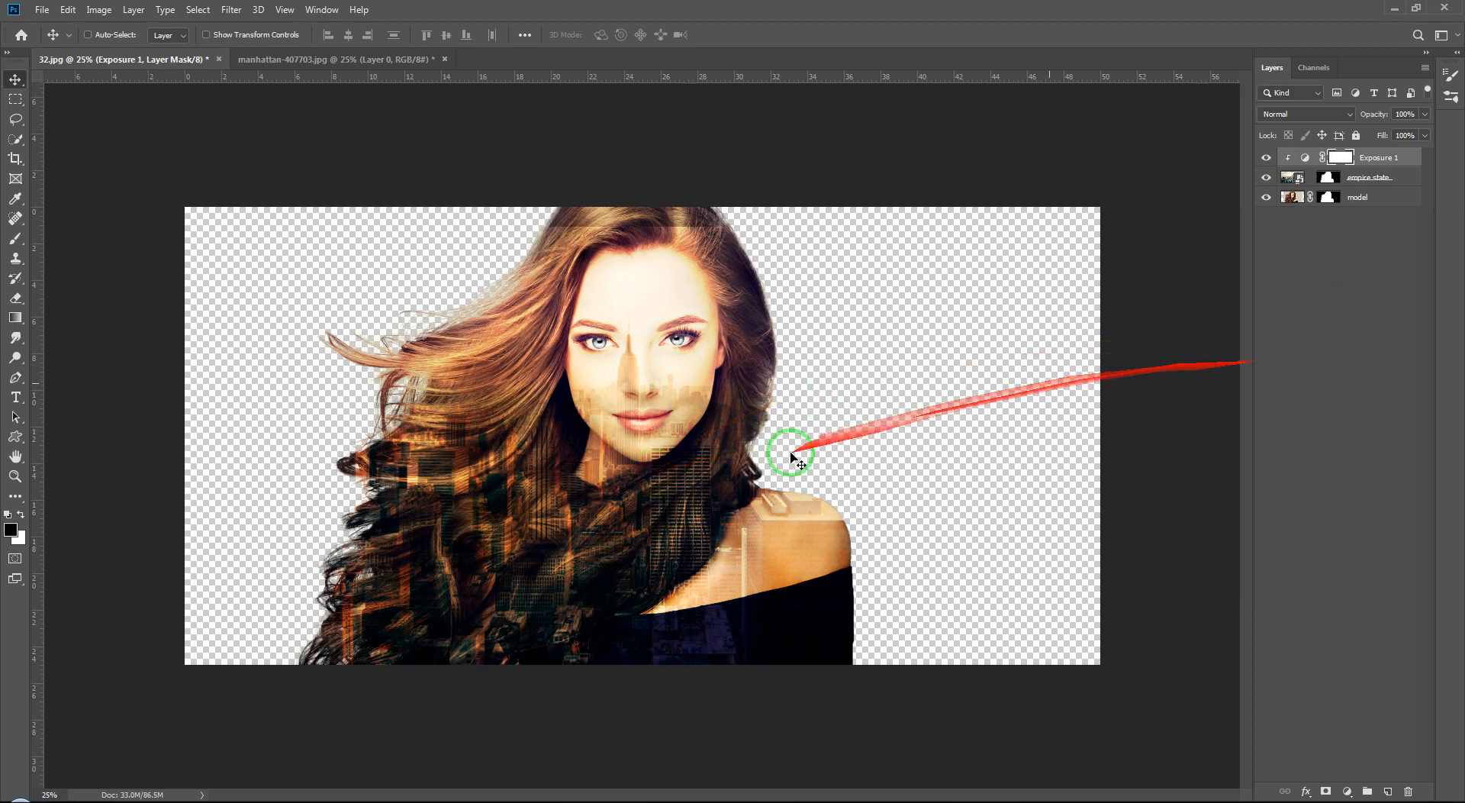
left_click_drag(657, 497, 664, 478)
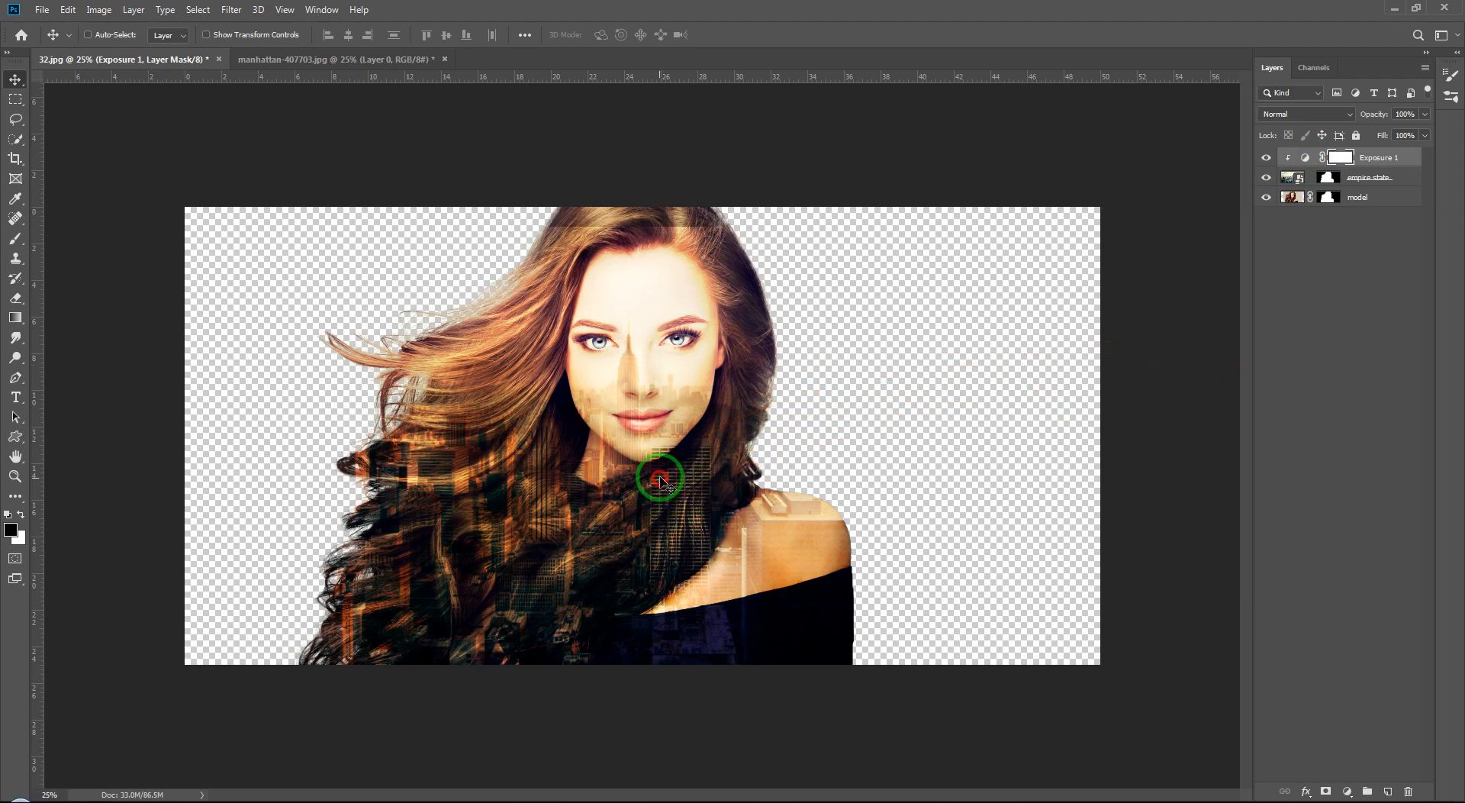
Step: Select the empire state layer and nudge the cityscape slightly up and right
left_click(1328, 177)
left_click(1292, 177)
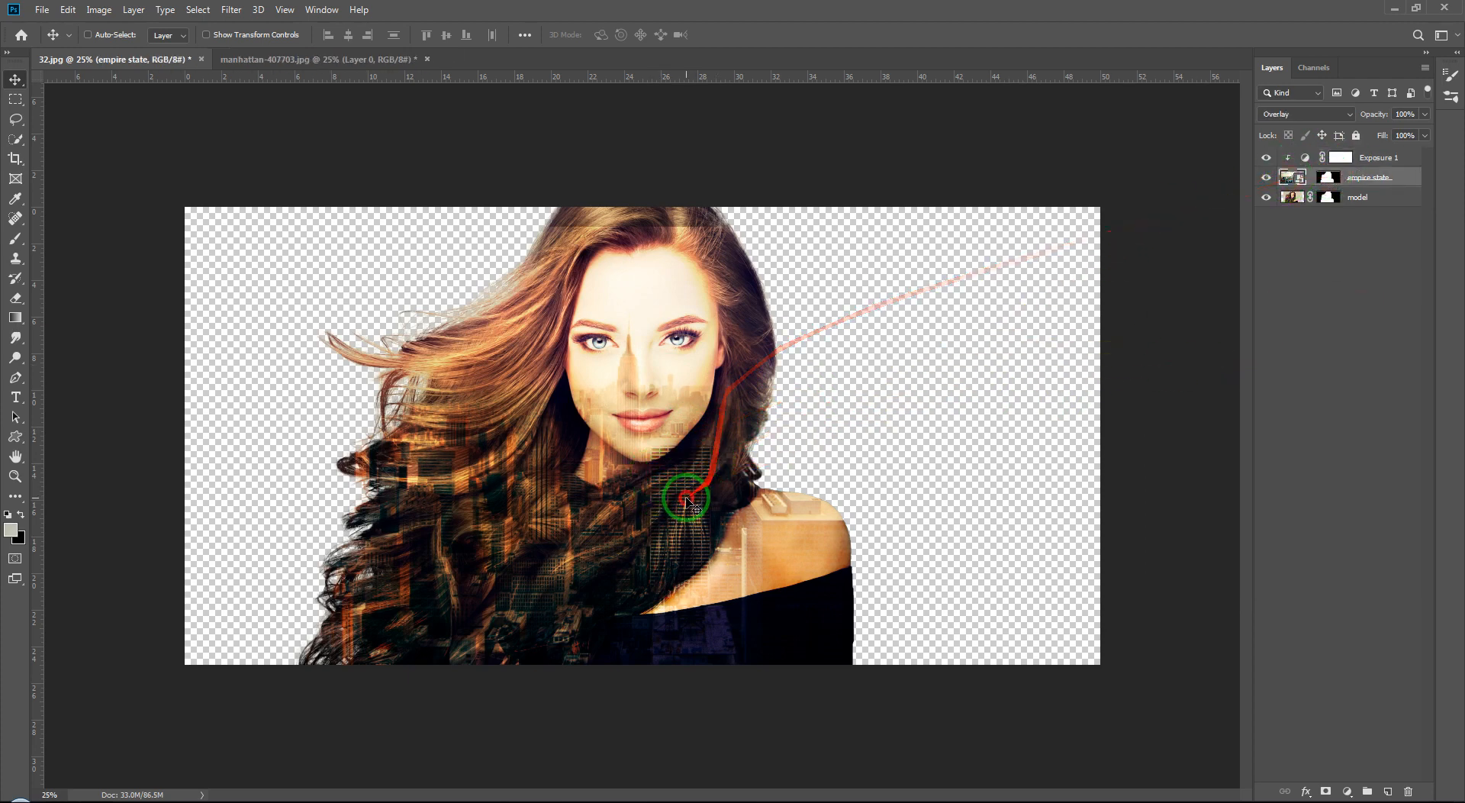
left_click_drag(680, 490, 687, 481)
Step: Add a new layer at the bottom of the stack and fill it with the beige foreground colour
left_click(1351, 384)
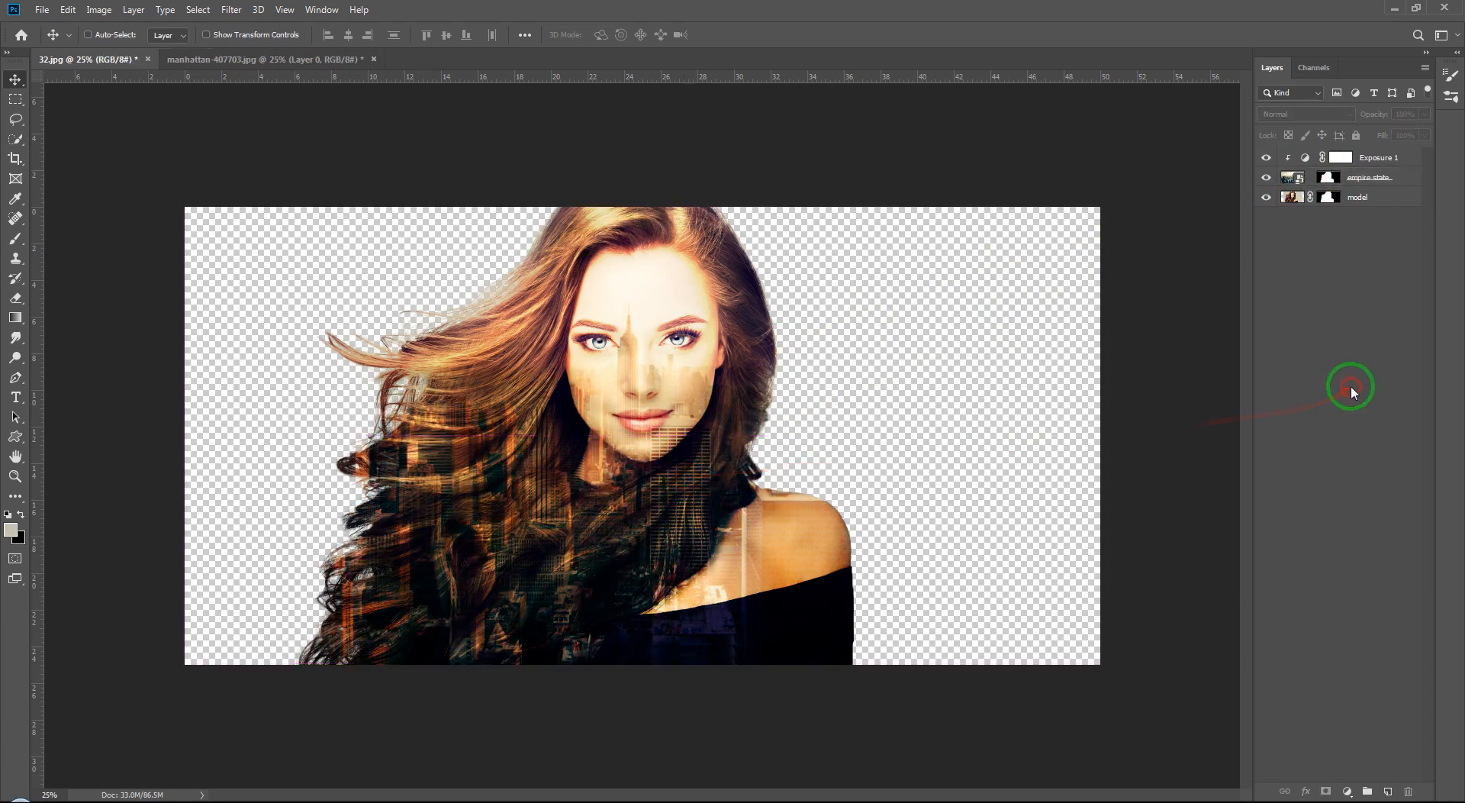
left_click(586, 611)
left_click(709, 304)
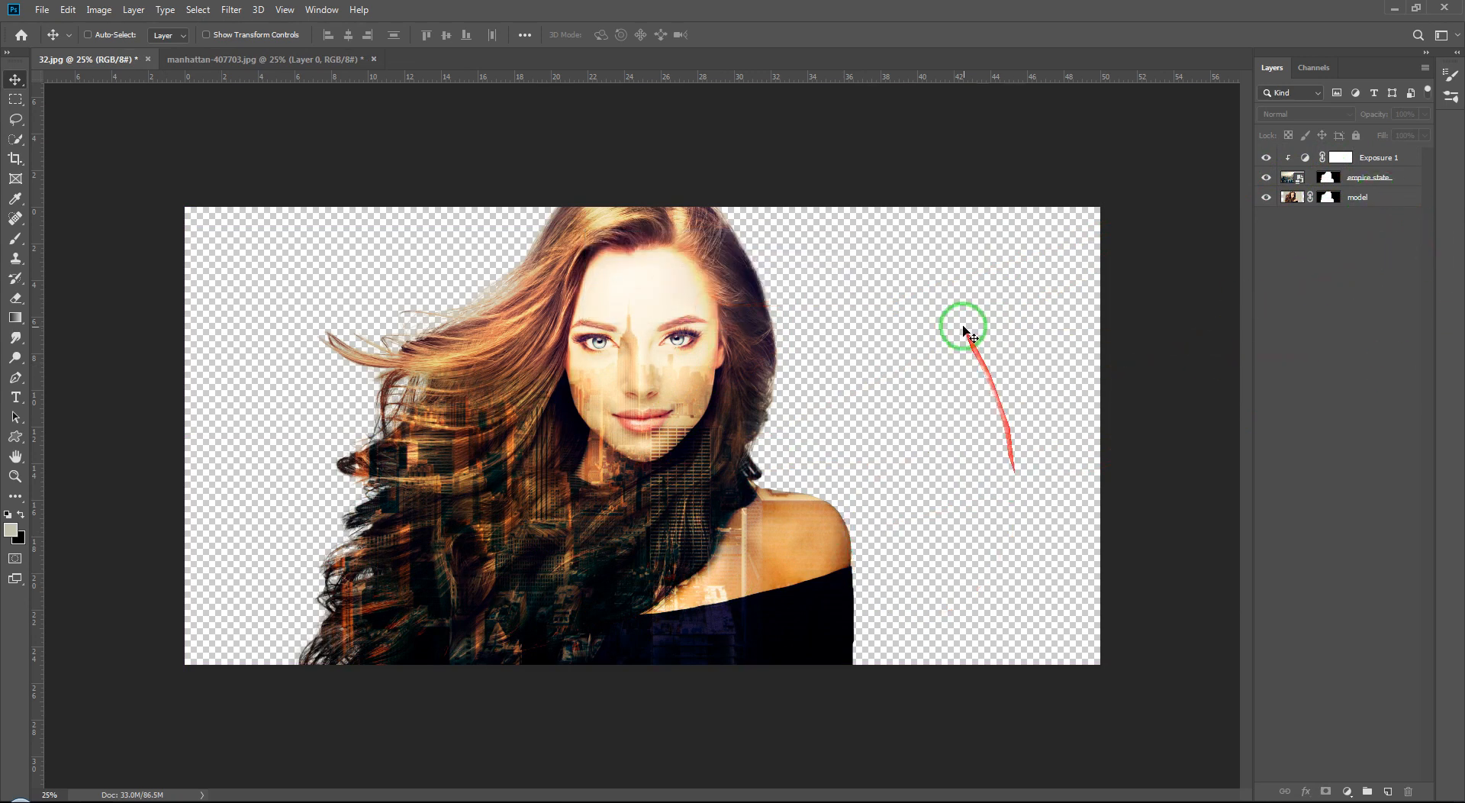
left_click(1390, 793, "ctrl")
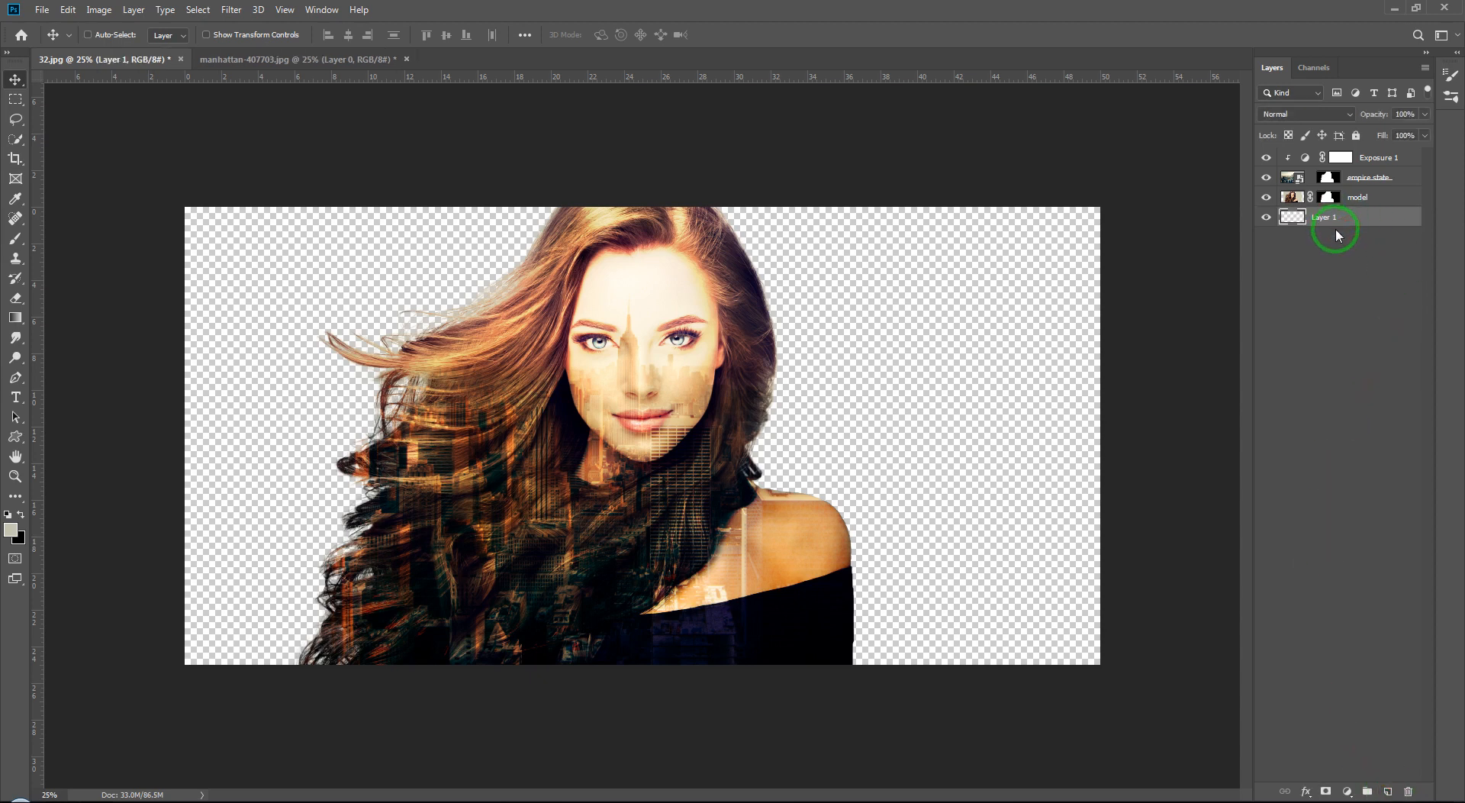
left_click(1362, 254)
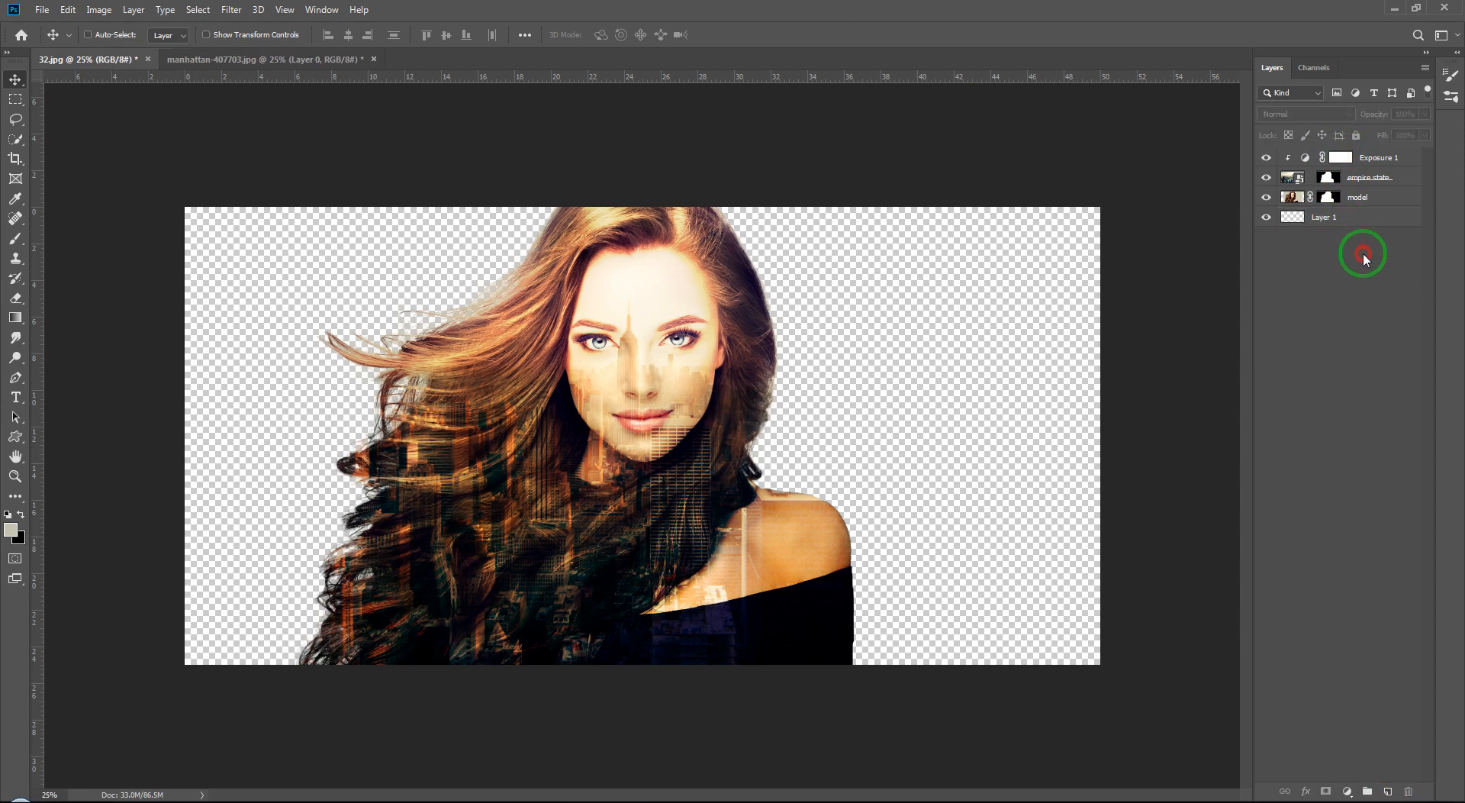
left_click(1363, 222)
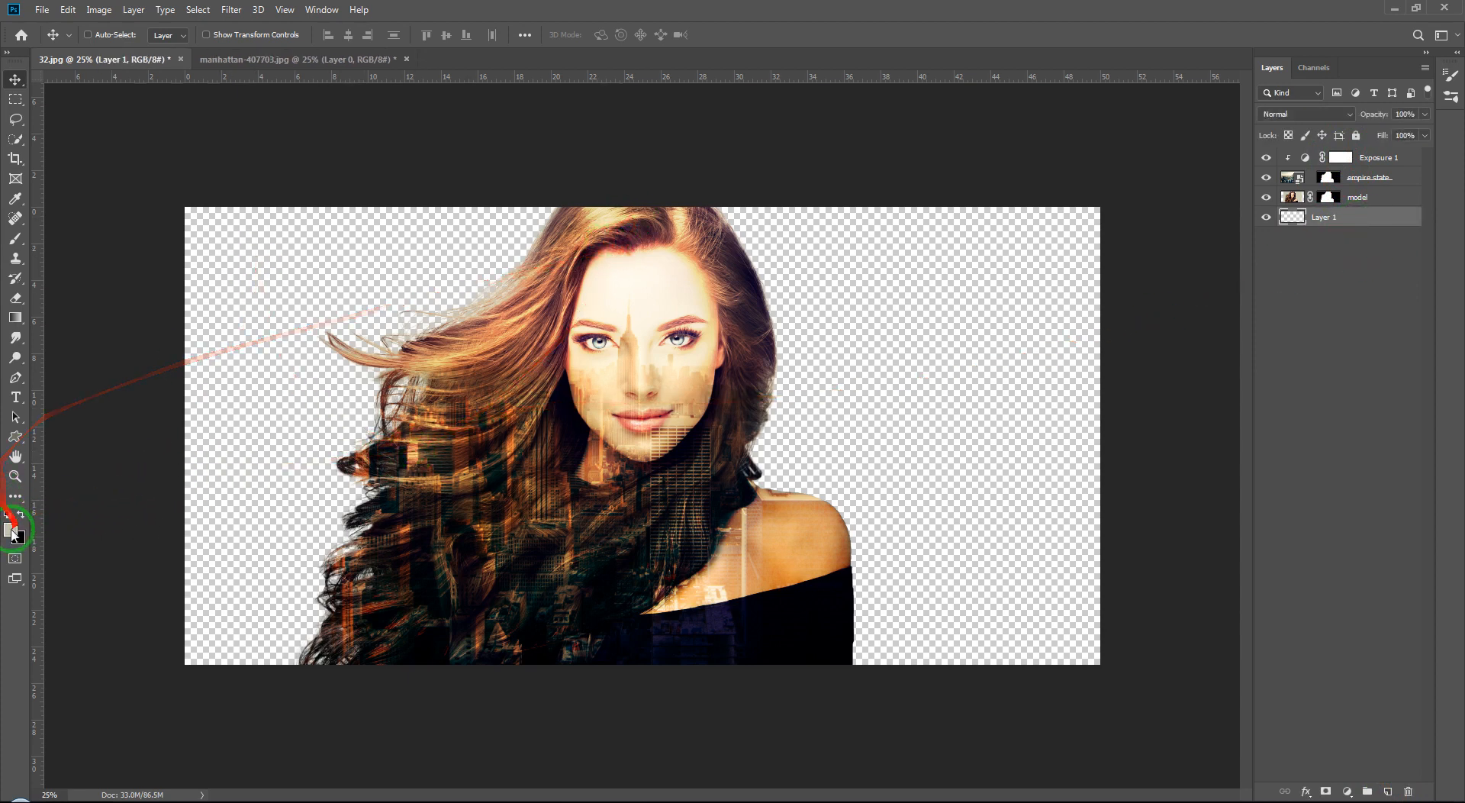
key("ctrl+BackSpace")
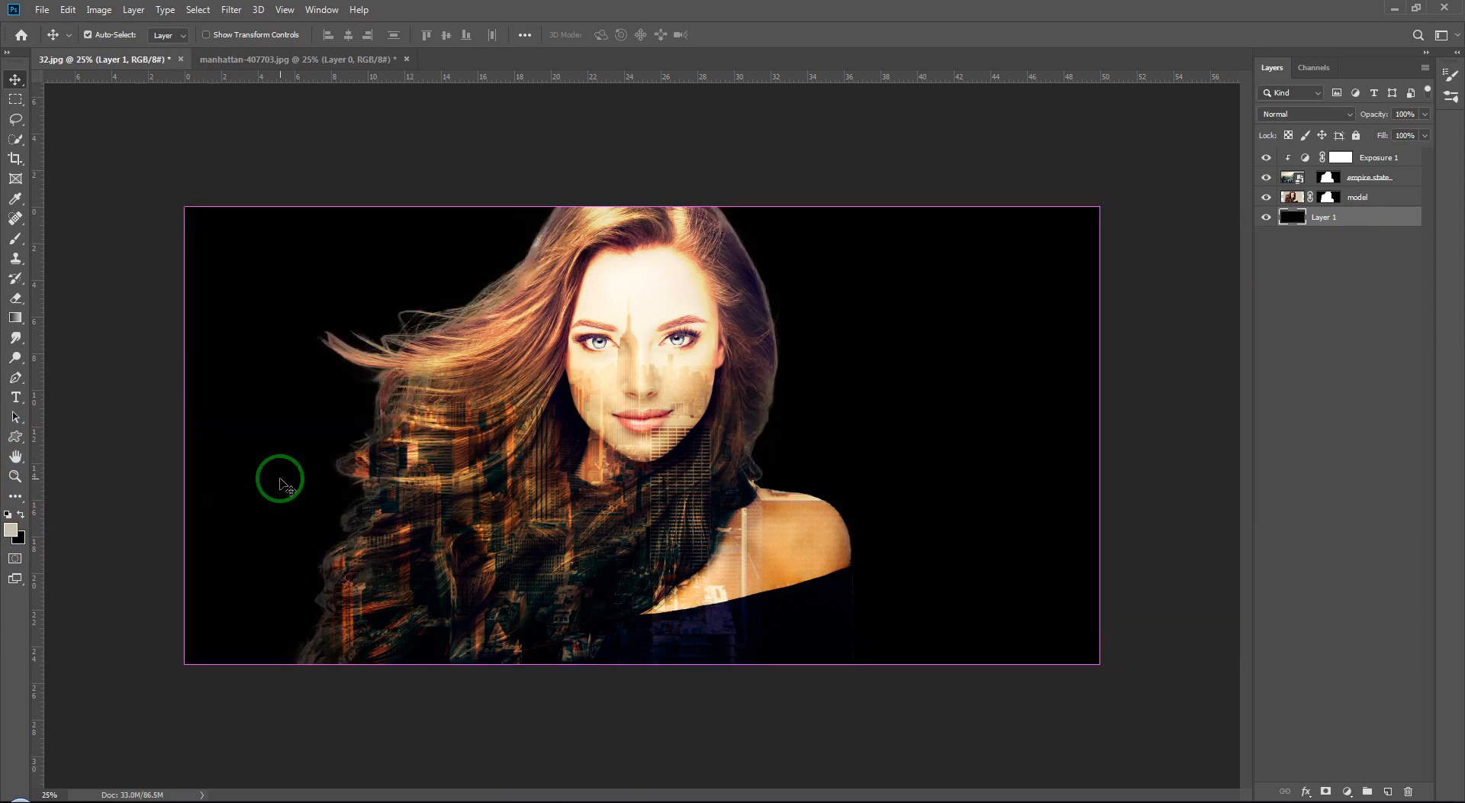
key("alt+BackSpace")
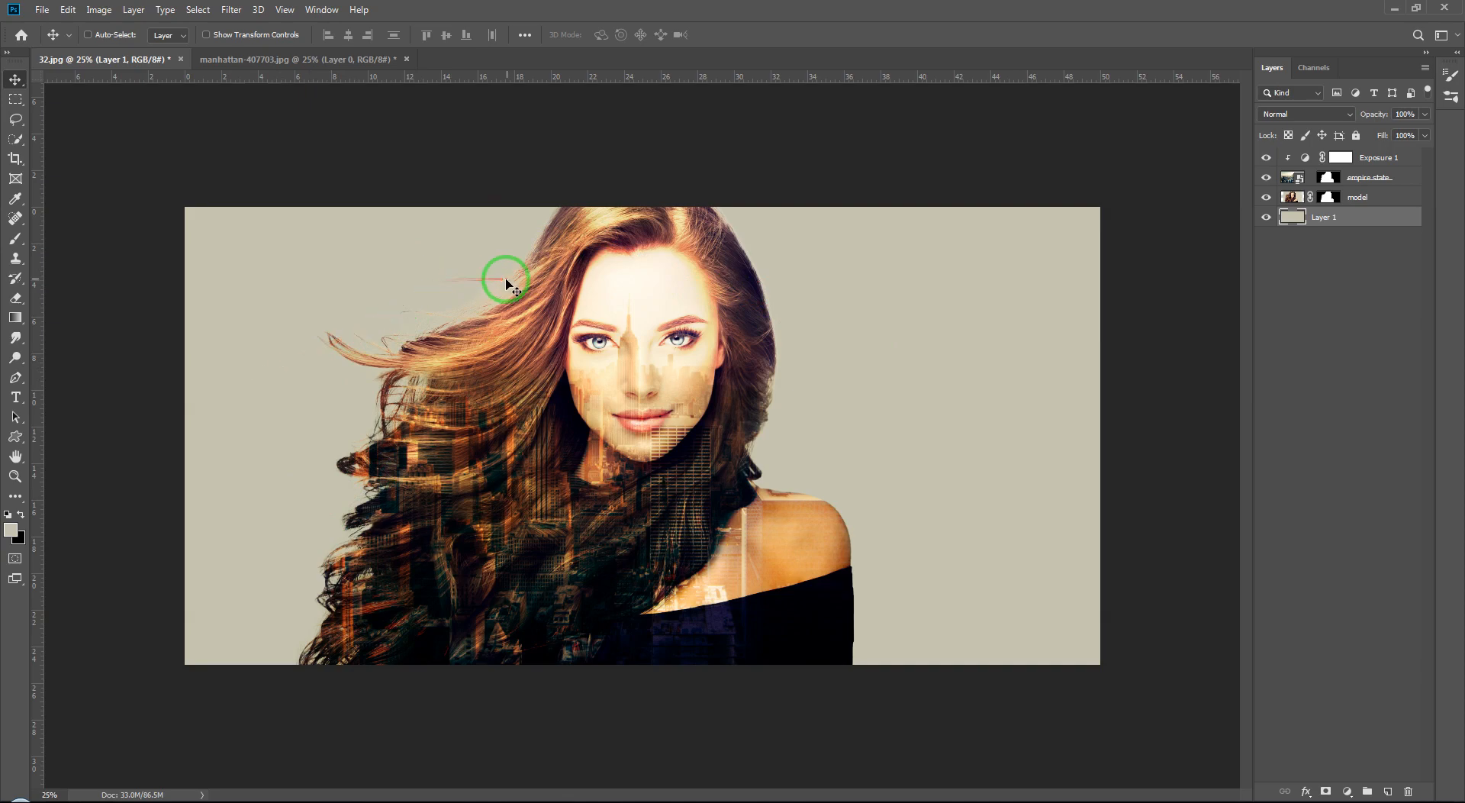
Step: Zoom in to inspect the blend along the hair, then fit the whole image back on screen
key("ctrl+plus")
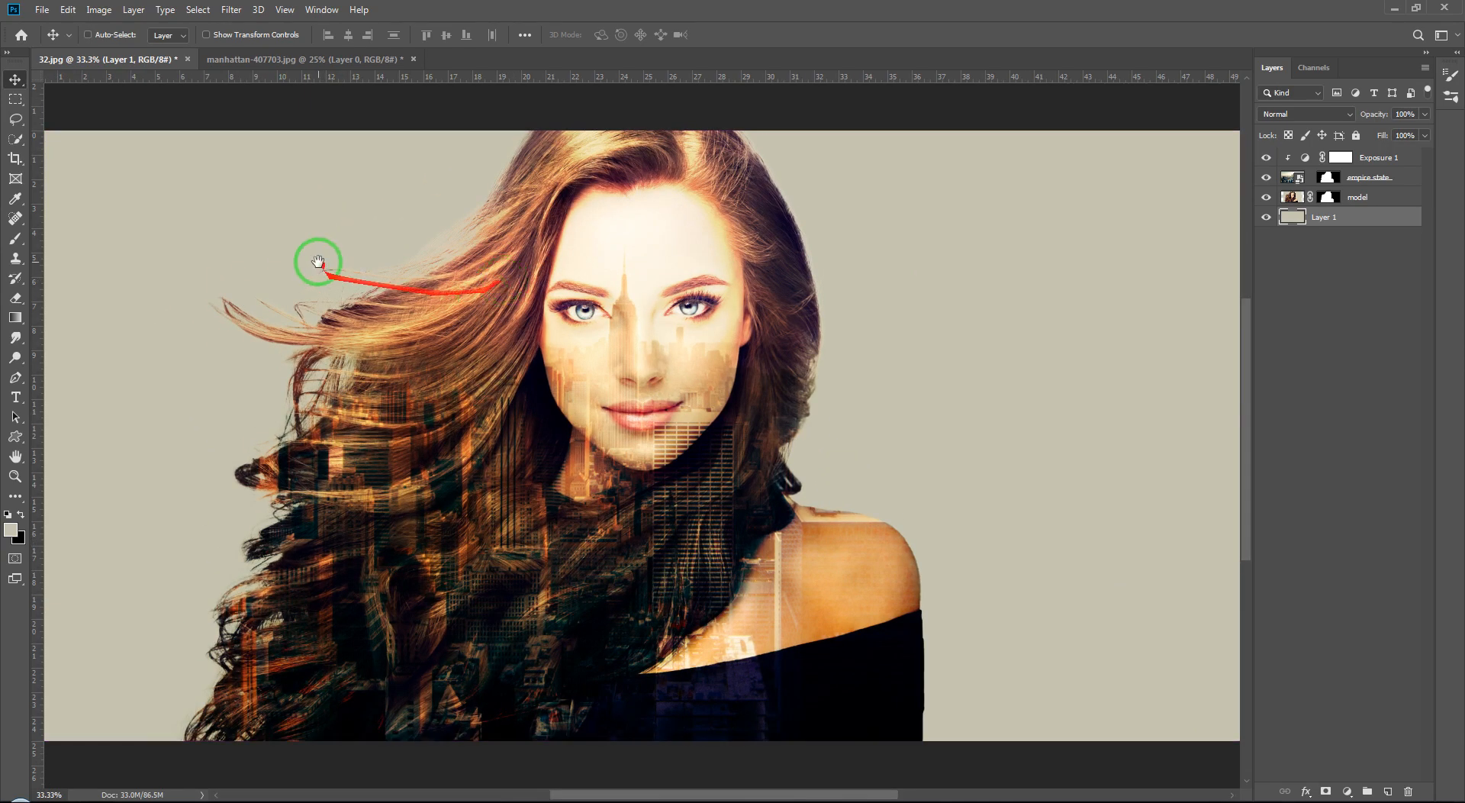
left_click_drag(317, 256, 441, 327)
key("ctrl+plus")
key("ctrl+plus")
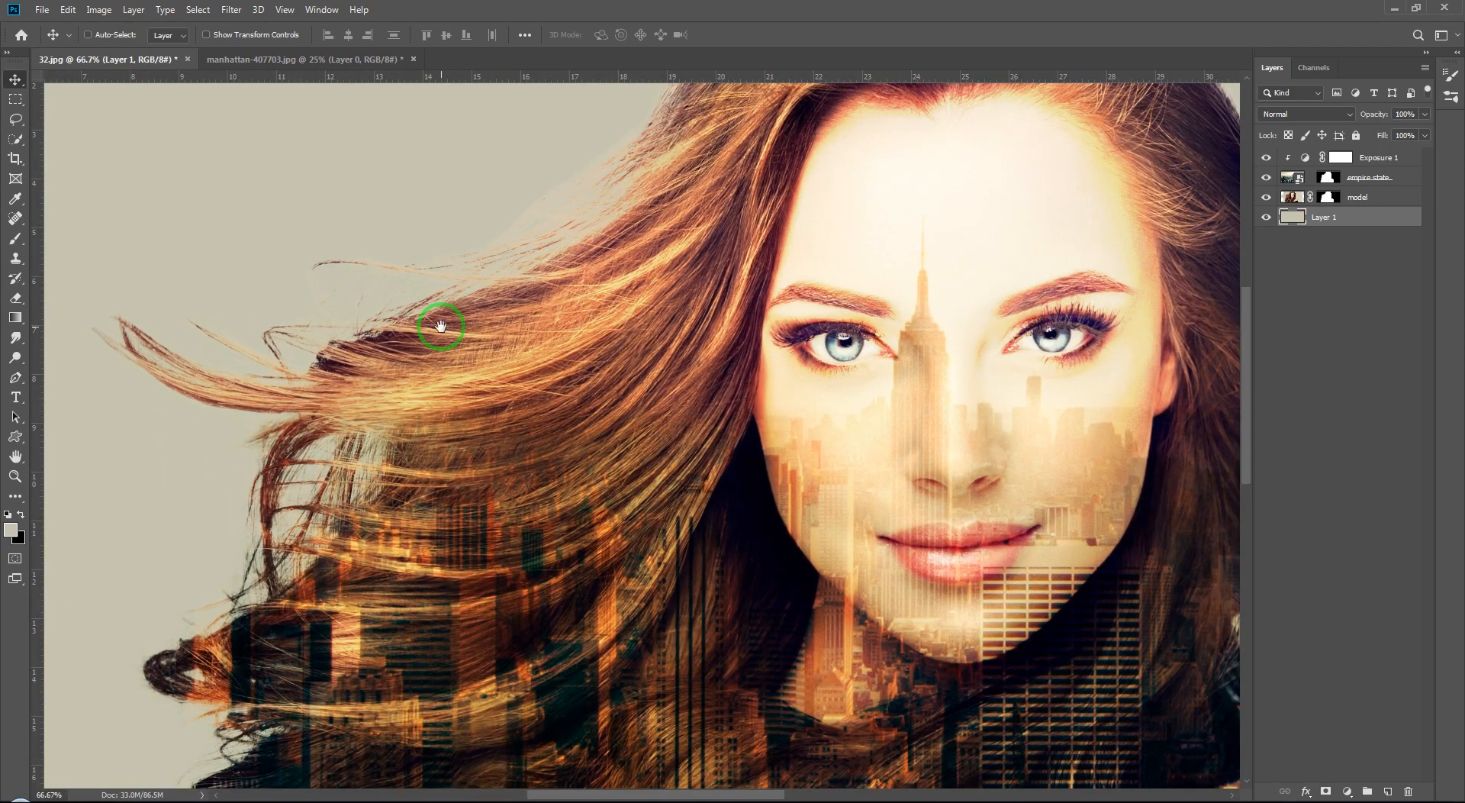
left_click_drag(507, 278, 592, 380)
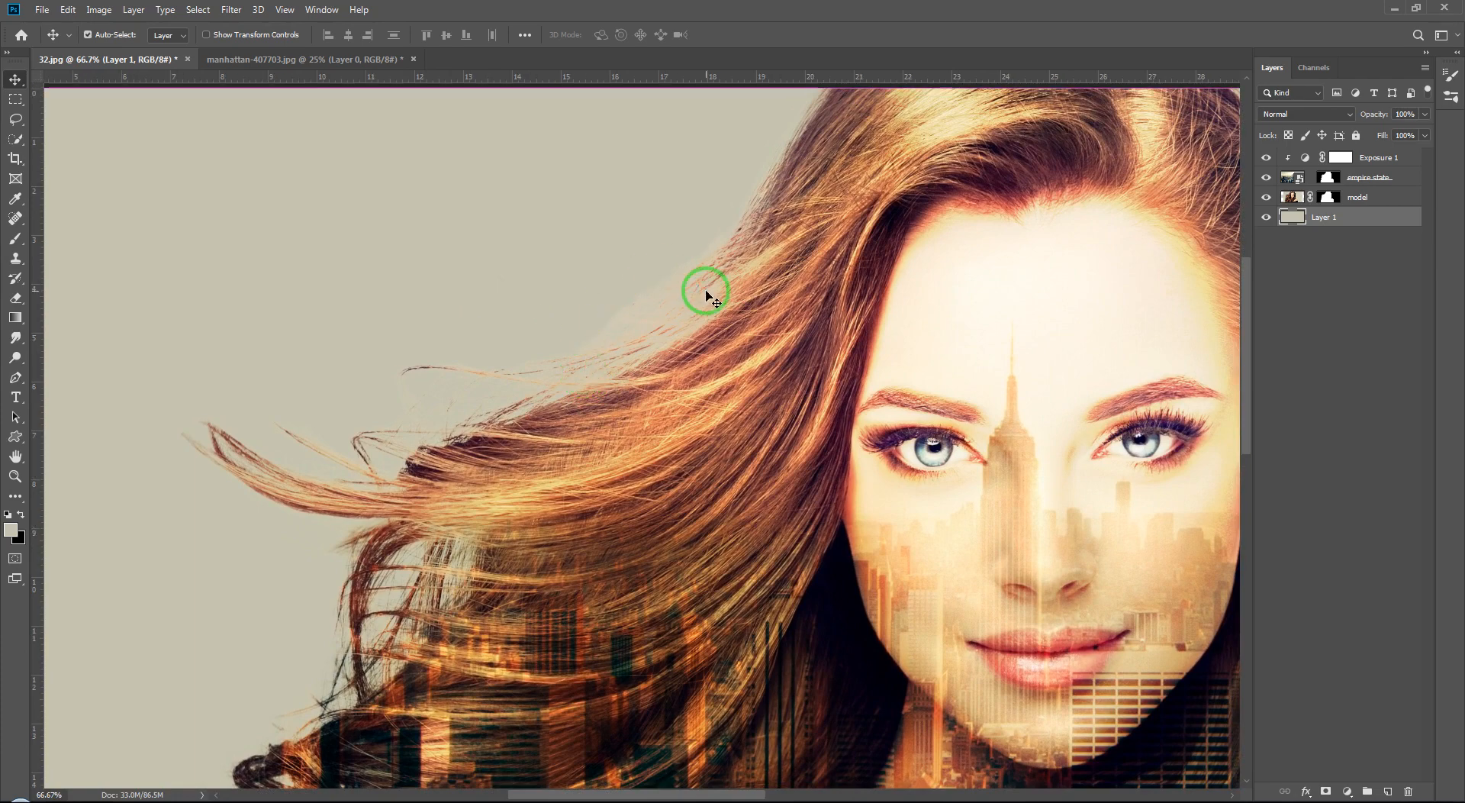
key("ctrl+0")
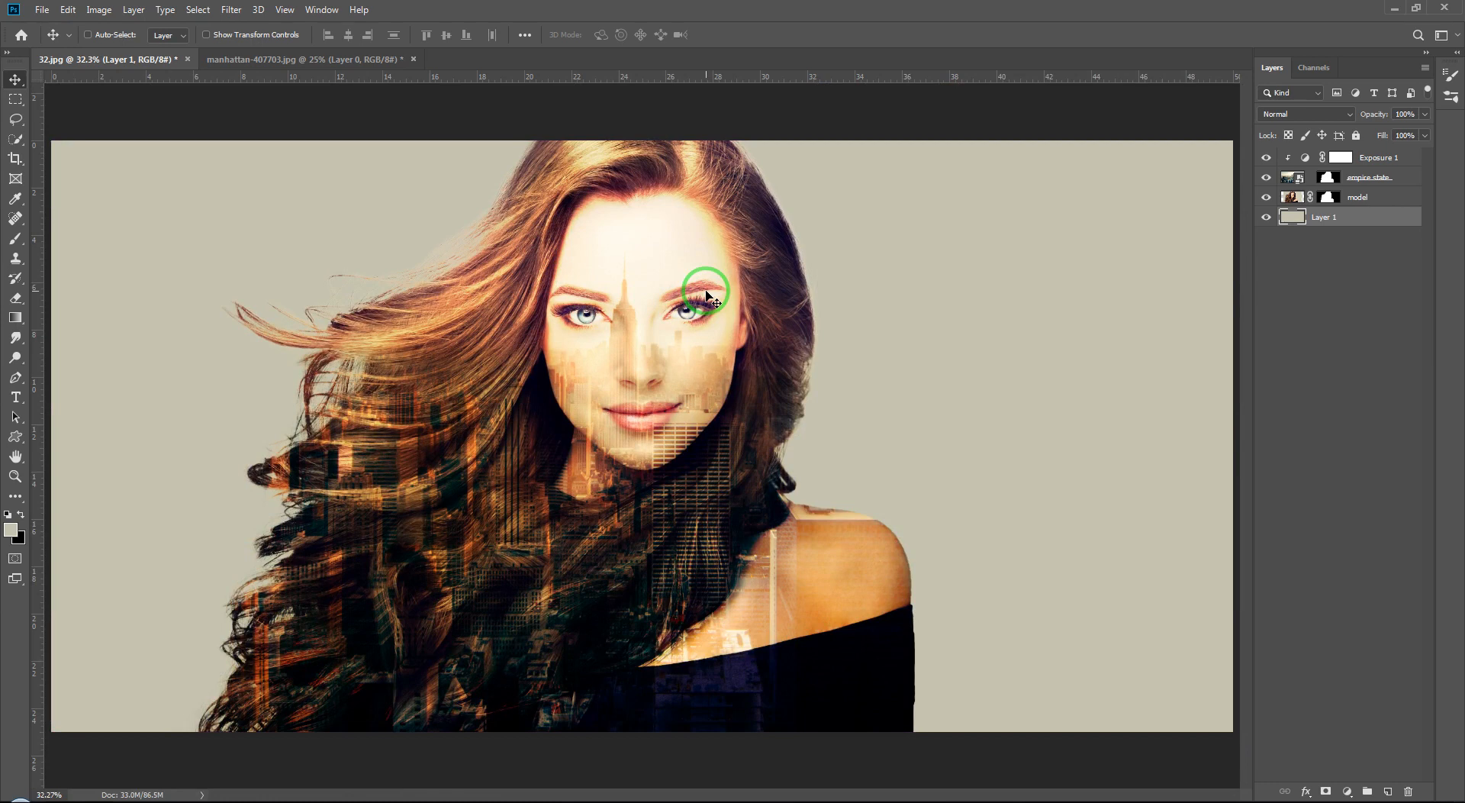
left_click(1325, 326)
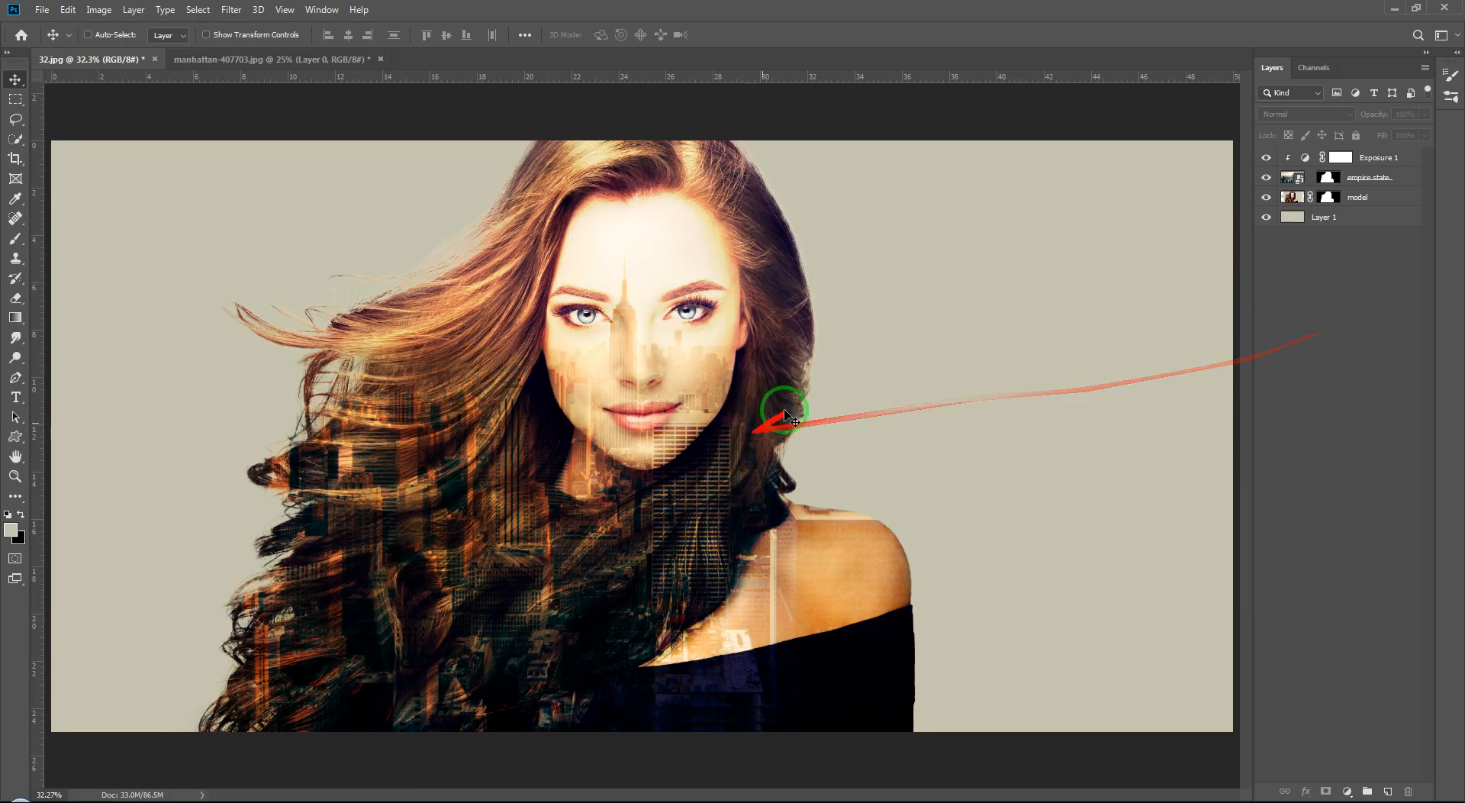
Step: Switch to the browser and open a double exposure reference image from the image search results
left_click(68, 800)
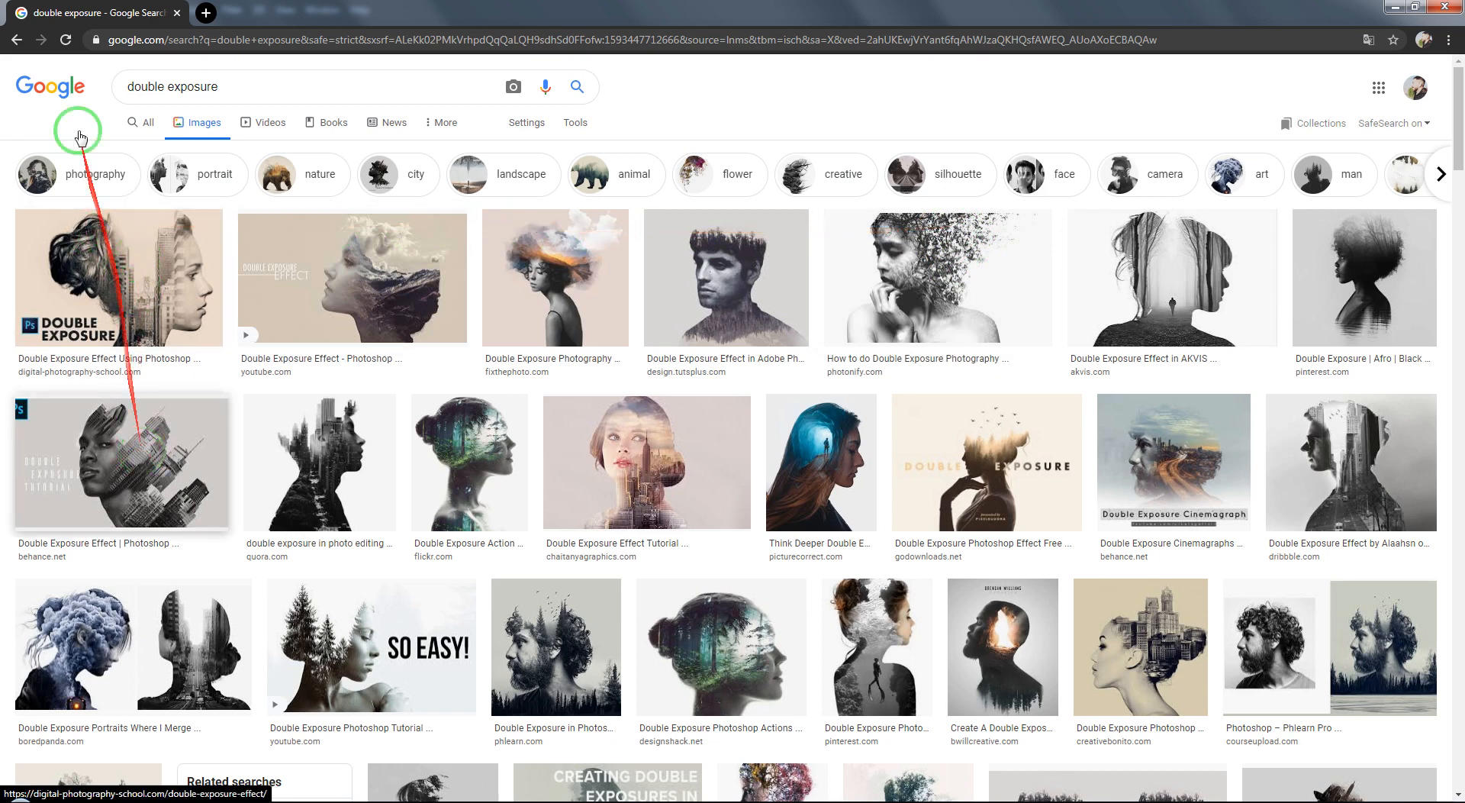
left_click(122, 252)
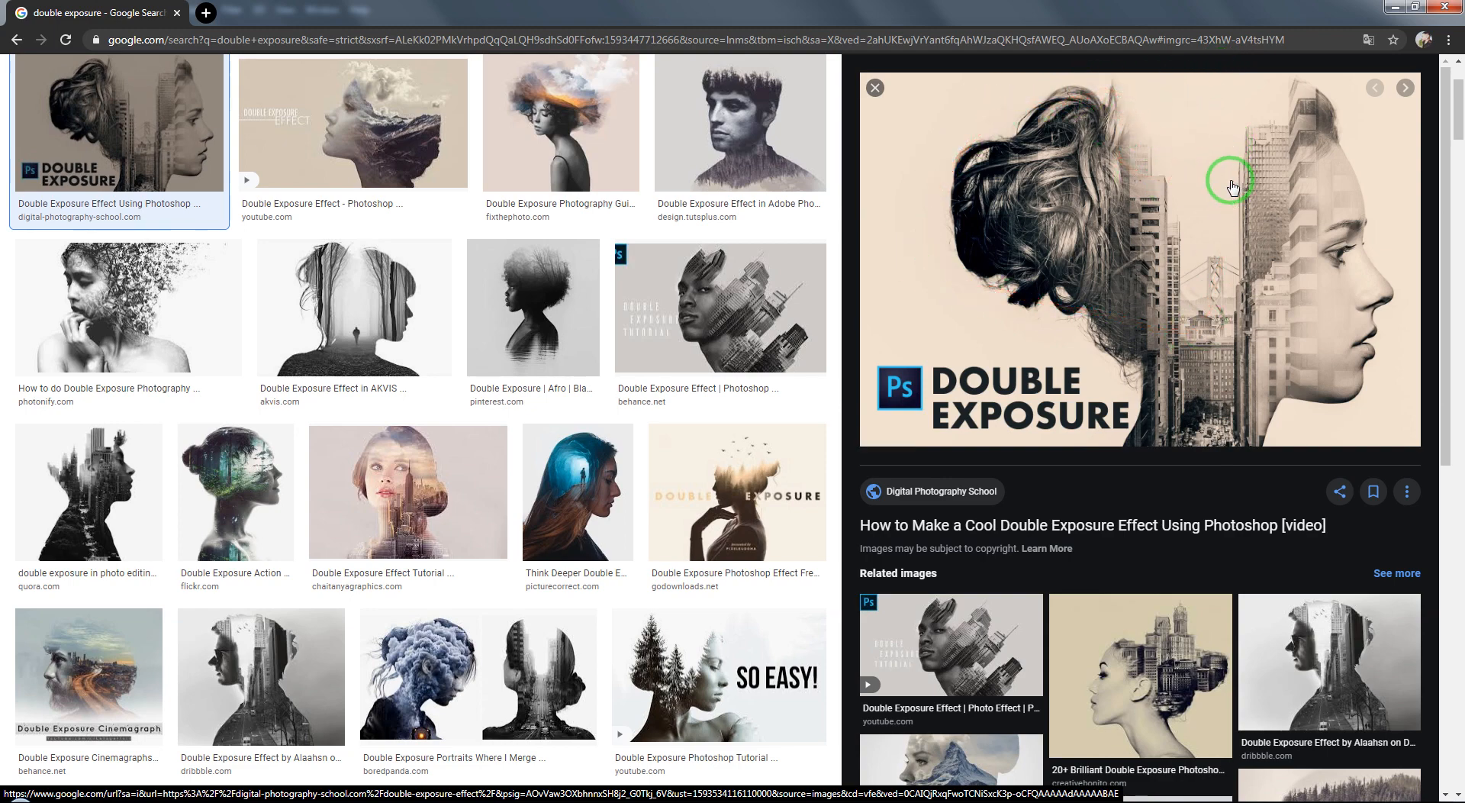
left_click(88, 802)
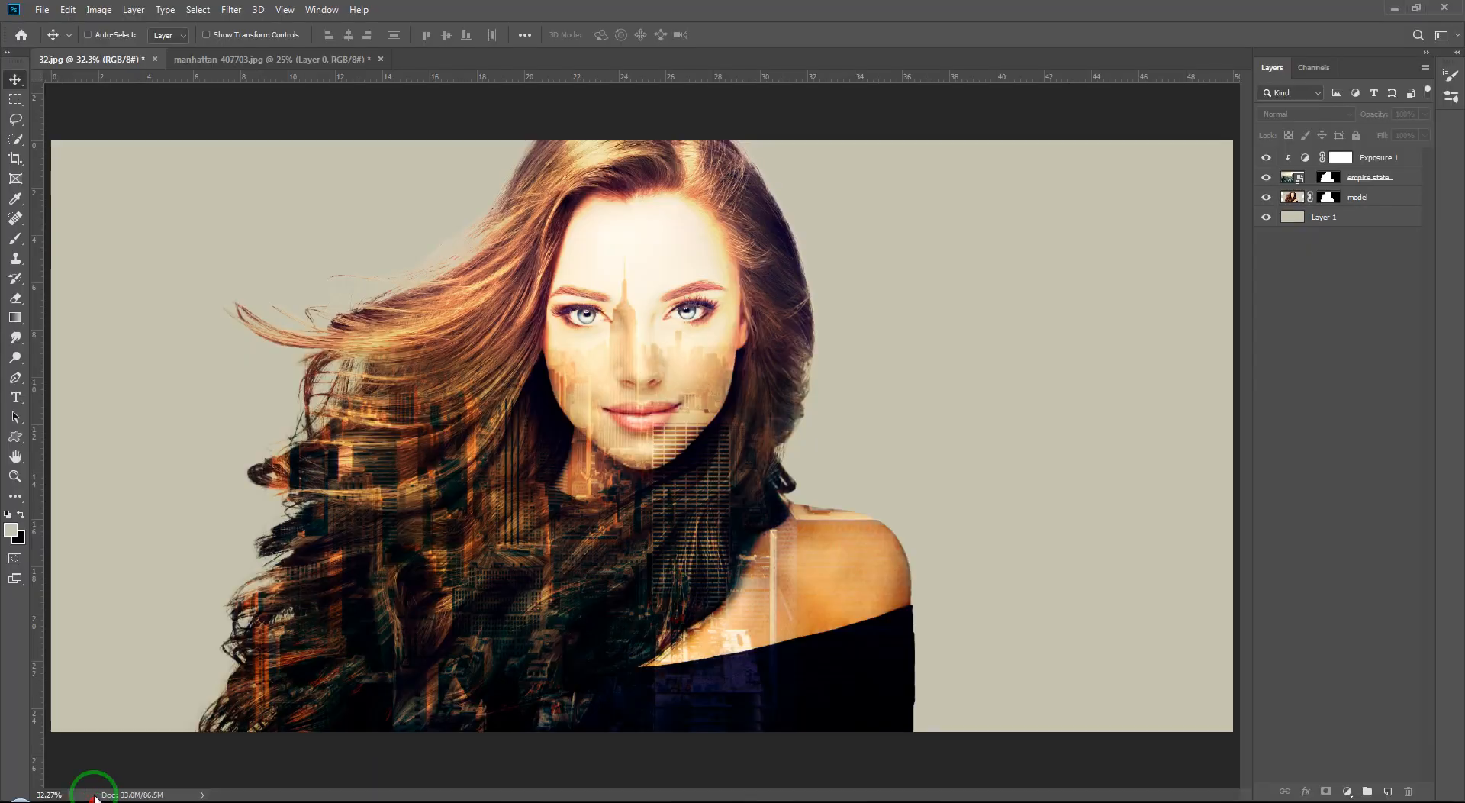
left_click(326, 59)
key("ctrl+a")
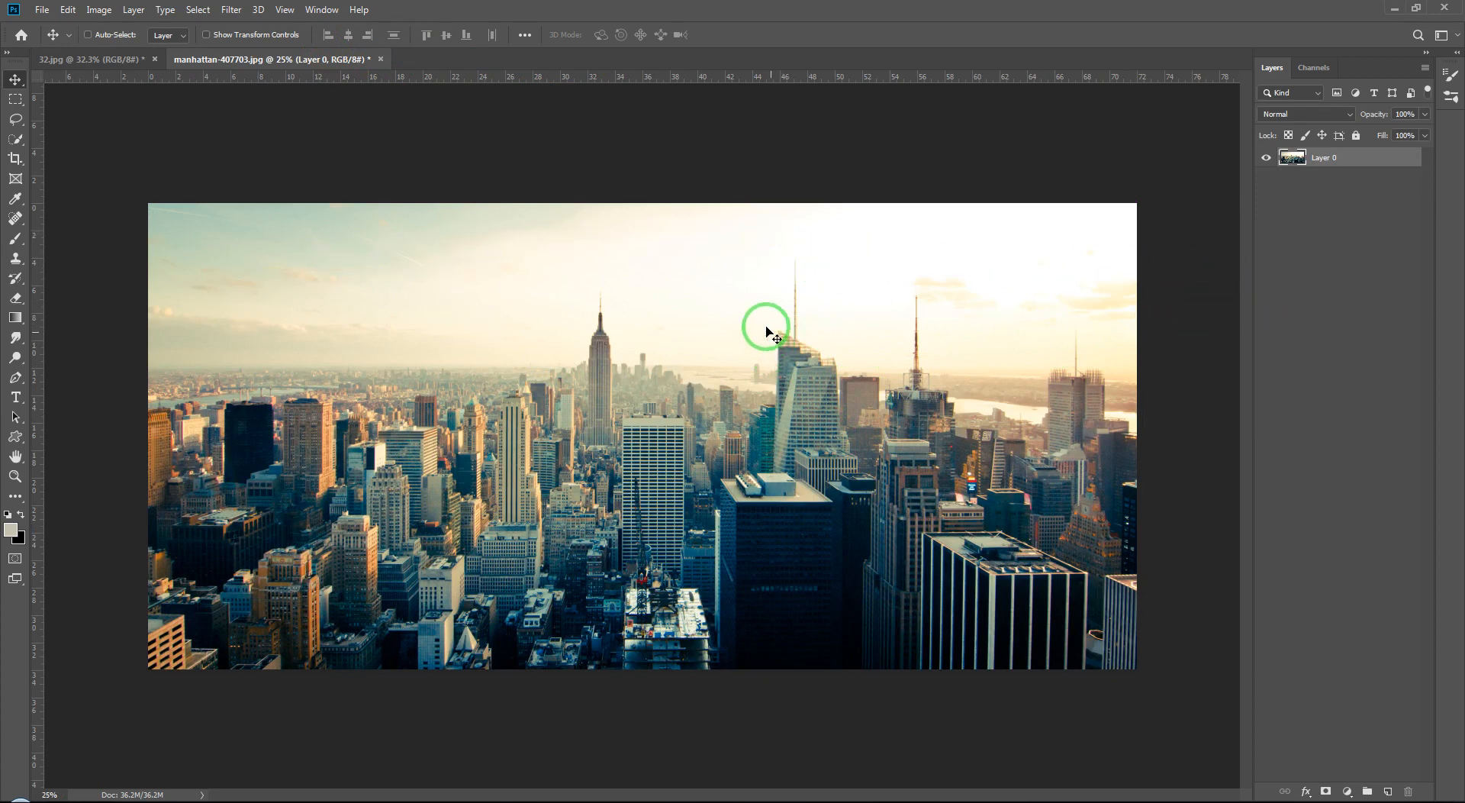
left_click(116, 59)
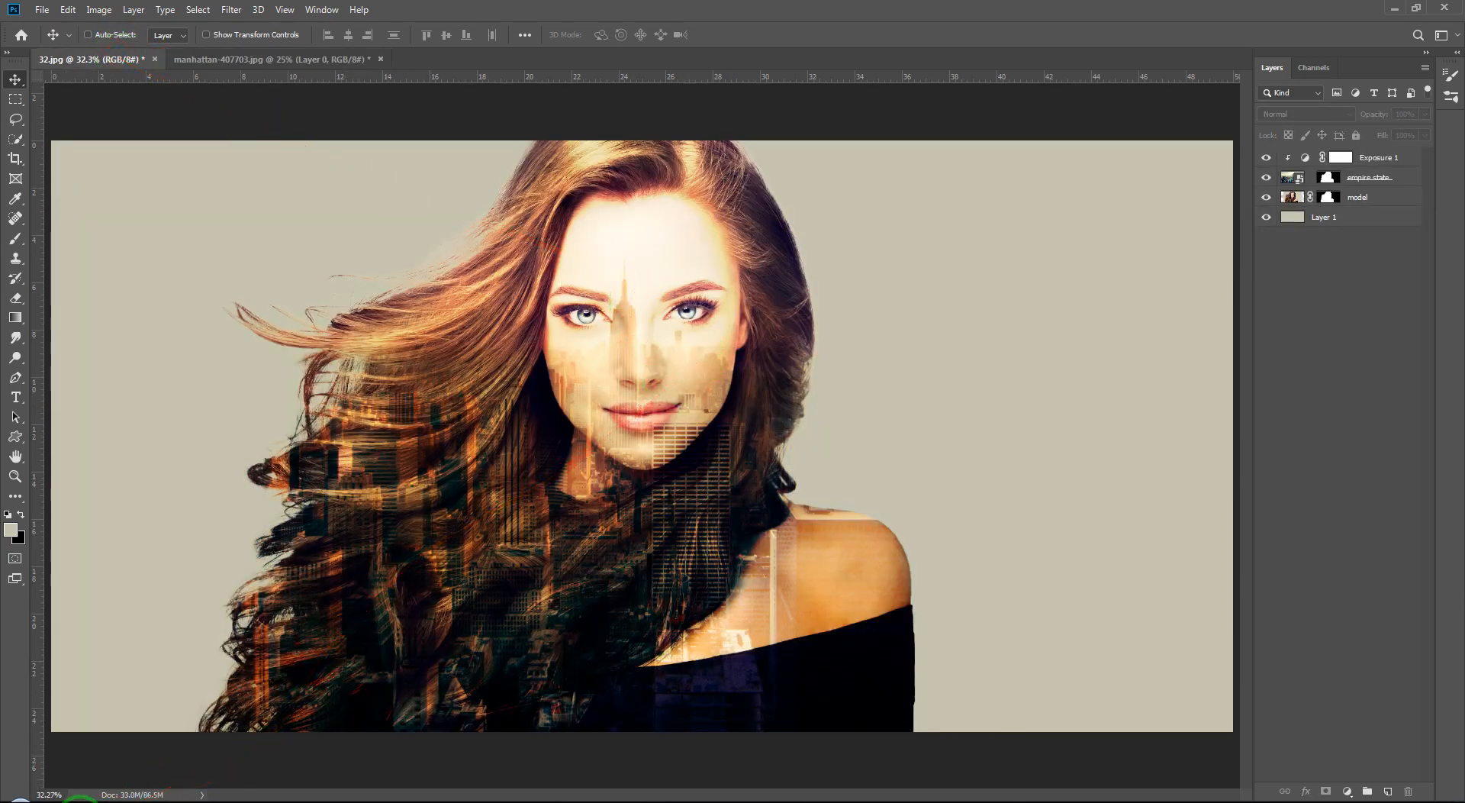
Step: Return to the browser and browse the related double exposure reference images
left_click(79, 802)
scroll(1201, 315, "down", 5)
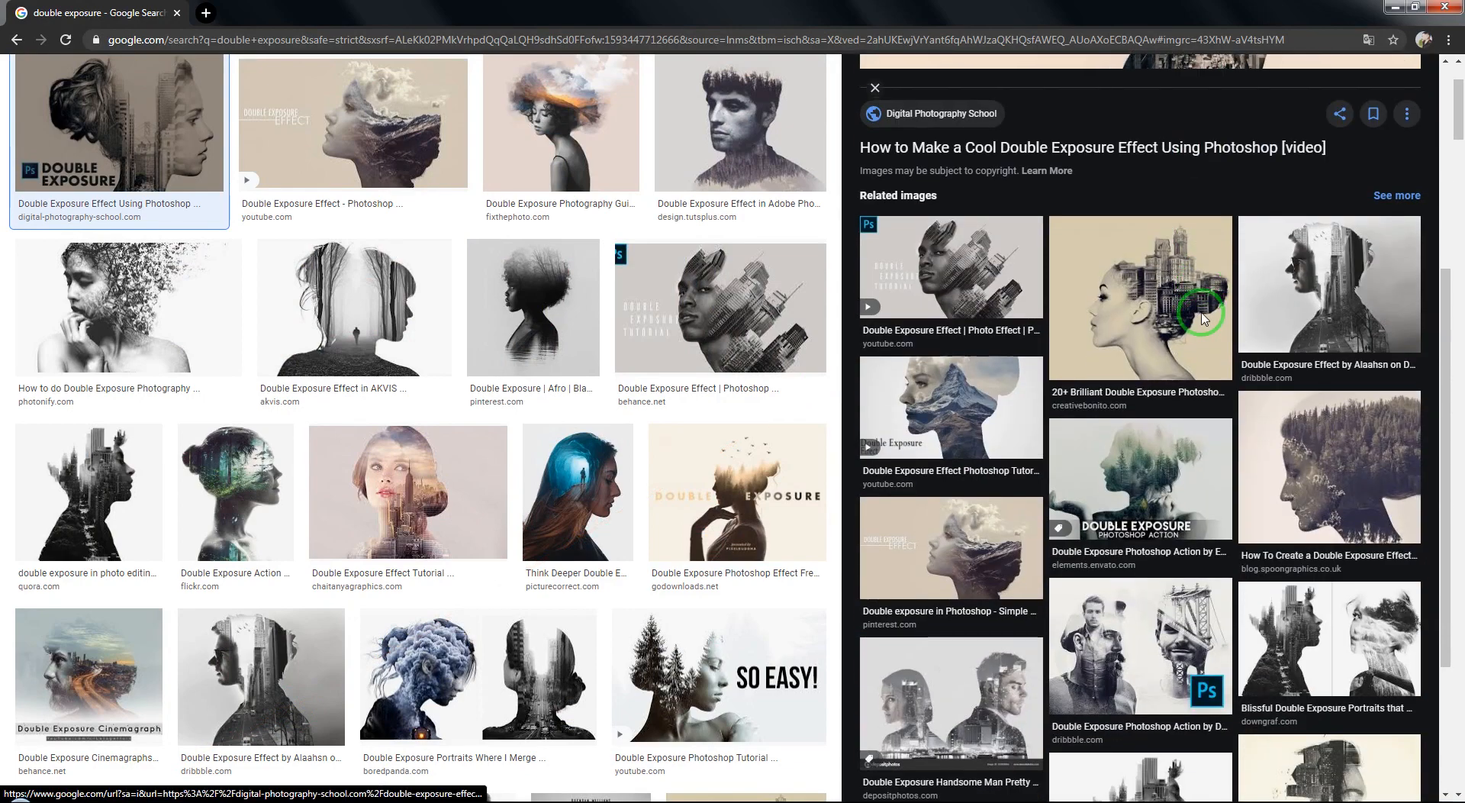
Step: Return to Photoshop and desaturate the model layer to black and white
scroll(1202, 316, "down", 4)
scroll(1206, 317, "up", 4)
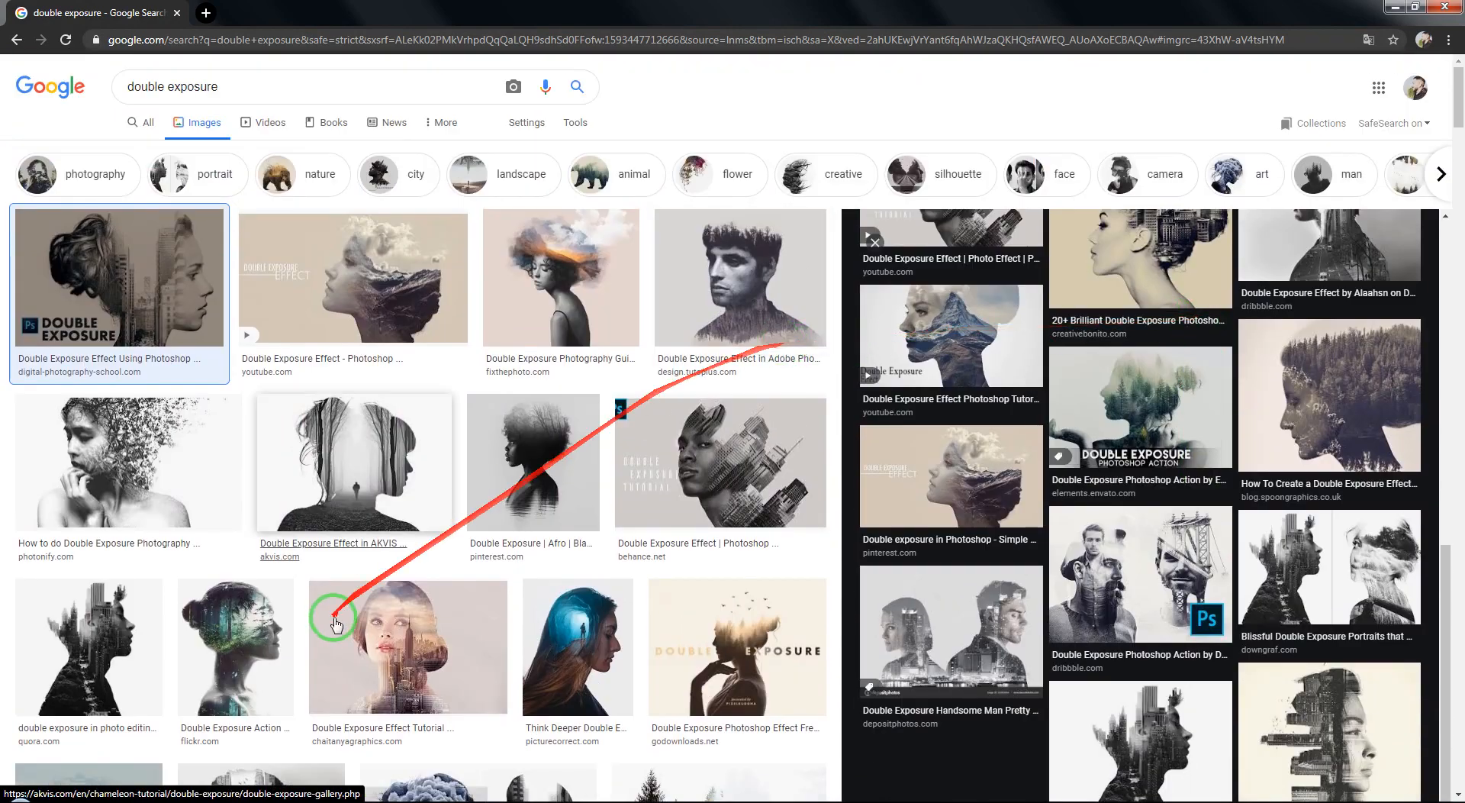
left_click(151, 801)
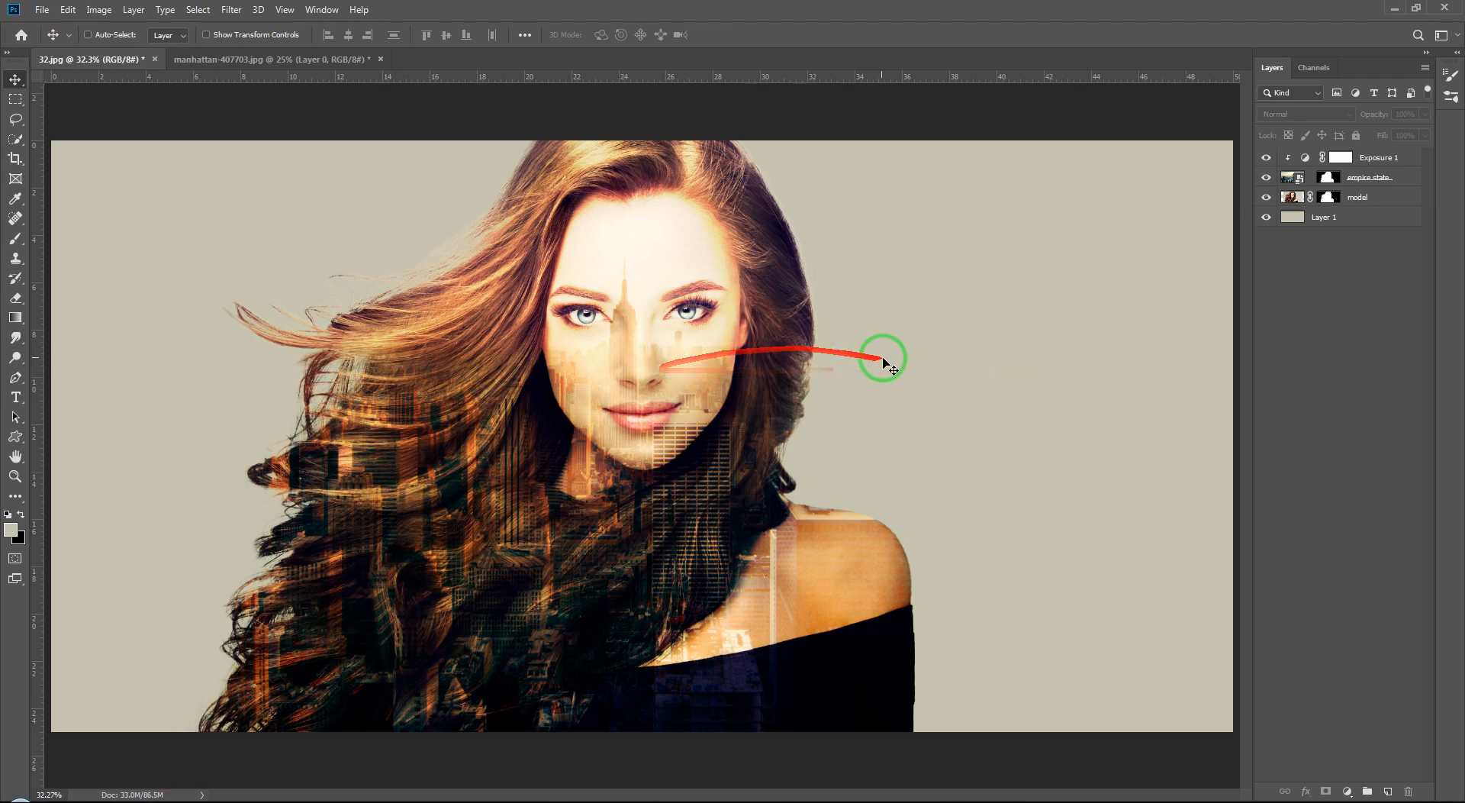
left_click(1285, 179)
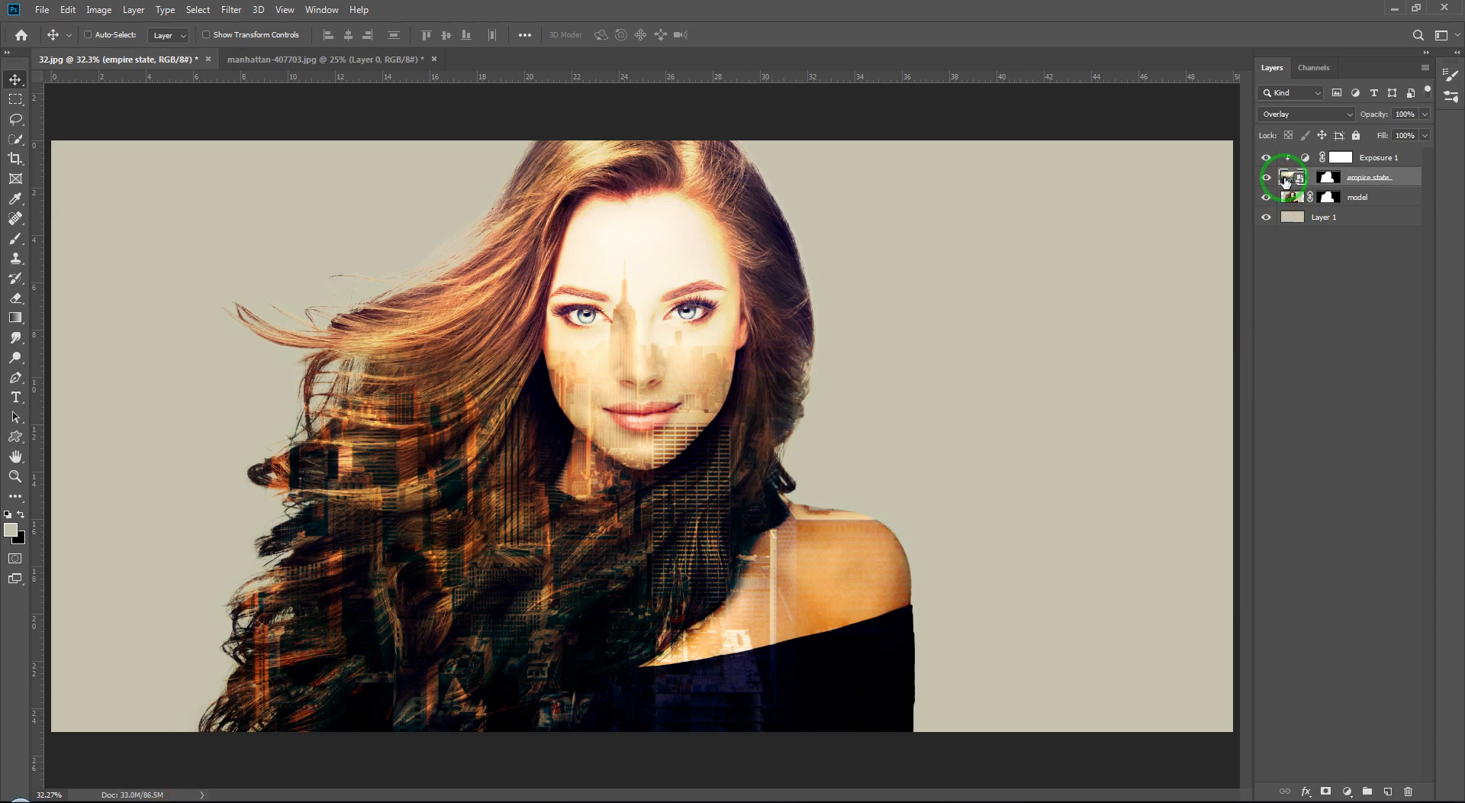
left_click(1296, 301)
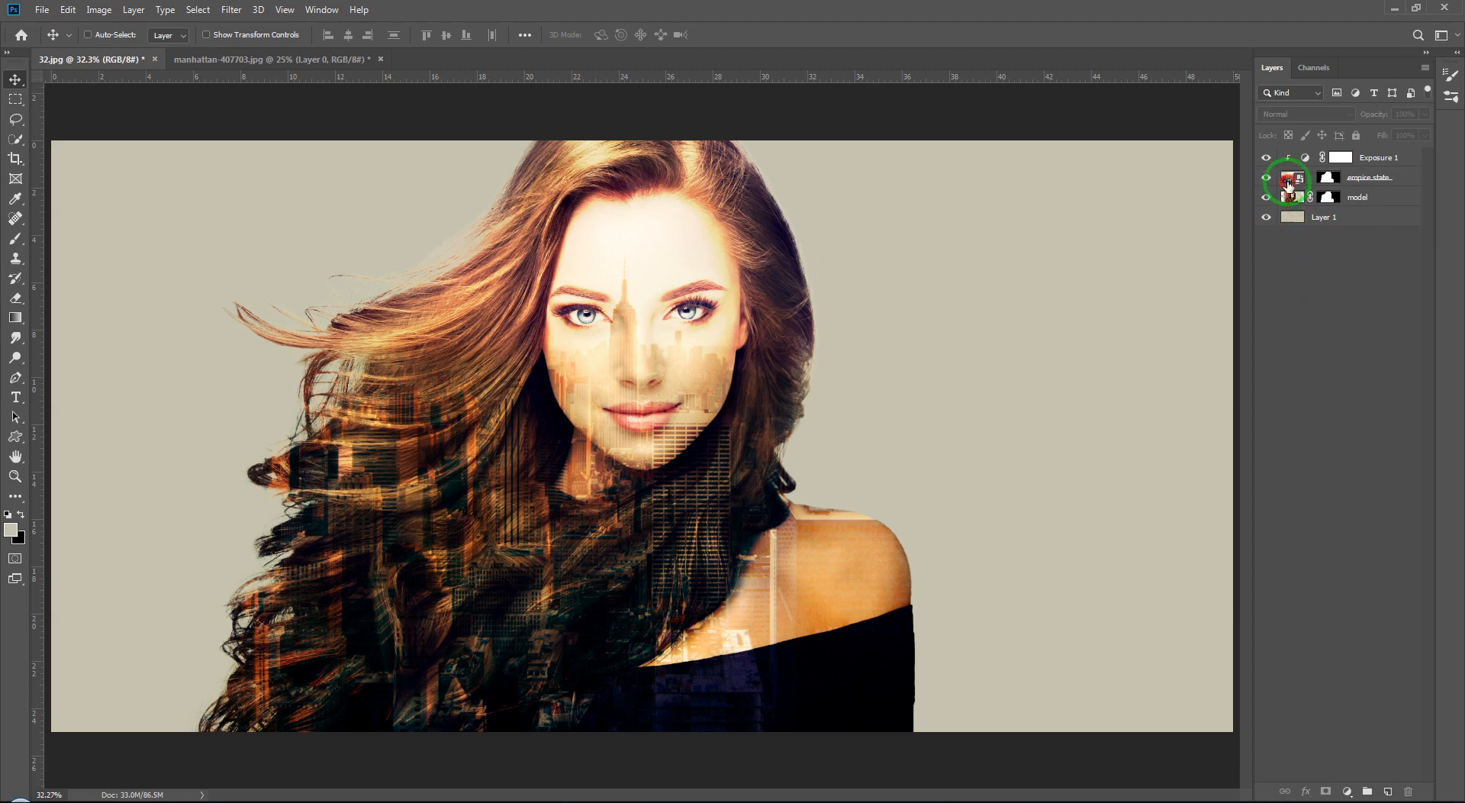
left_click(1287, 183)
left_click(1291, 268)
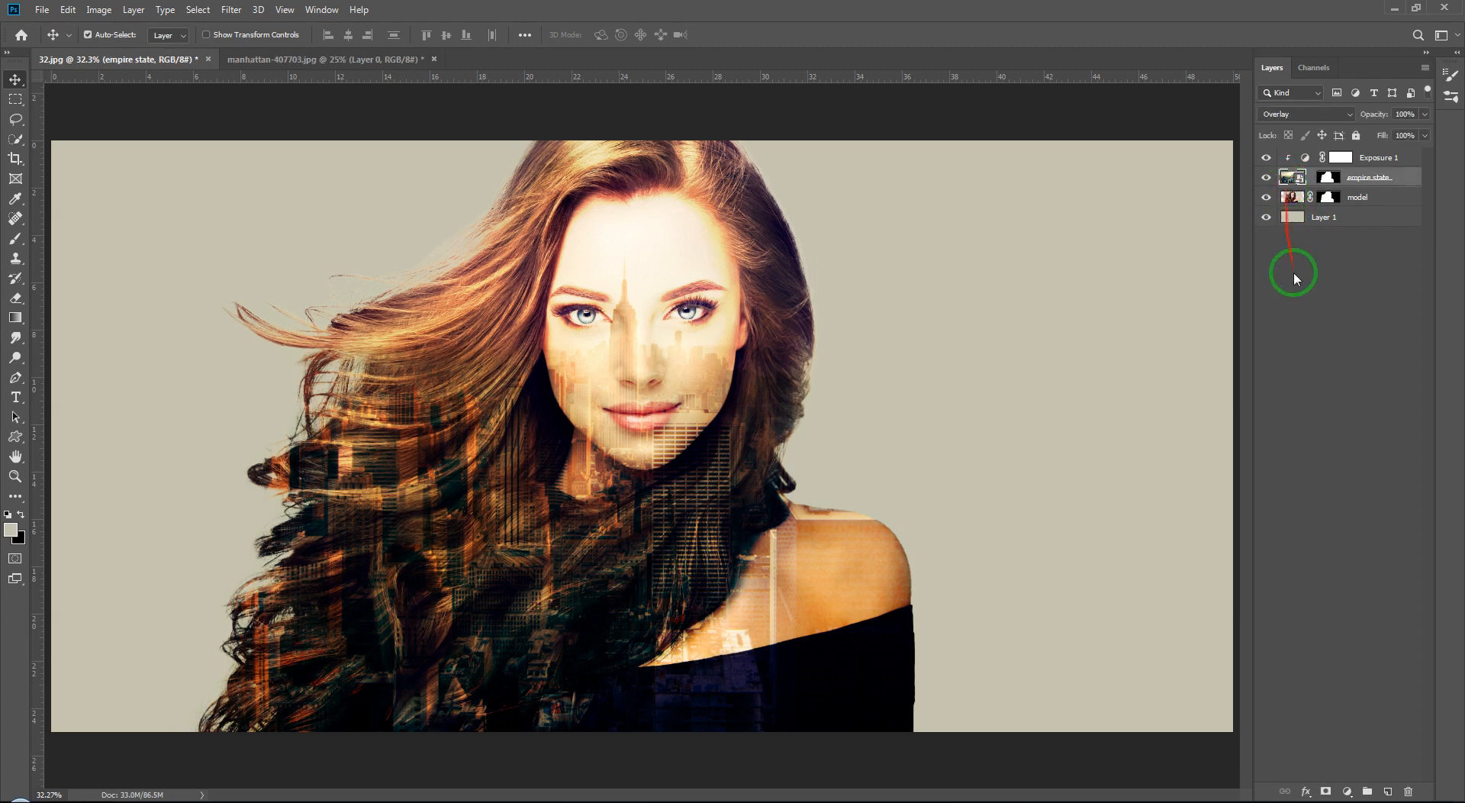
left_click(1292, 198)
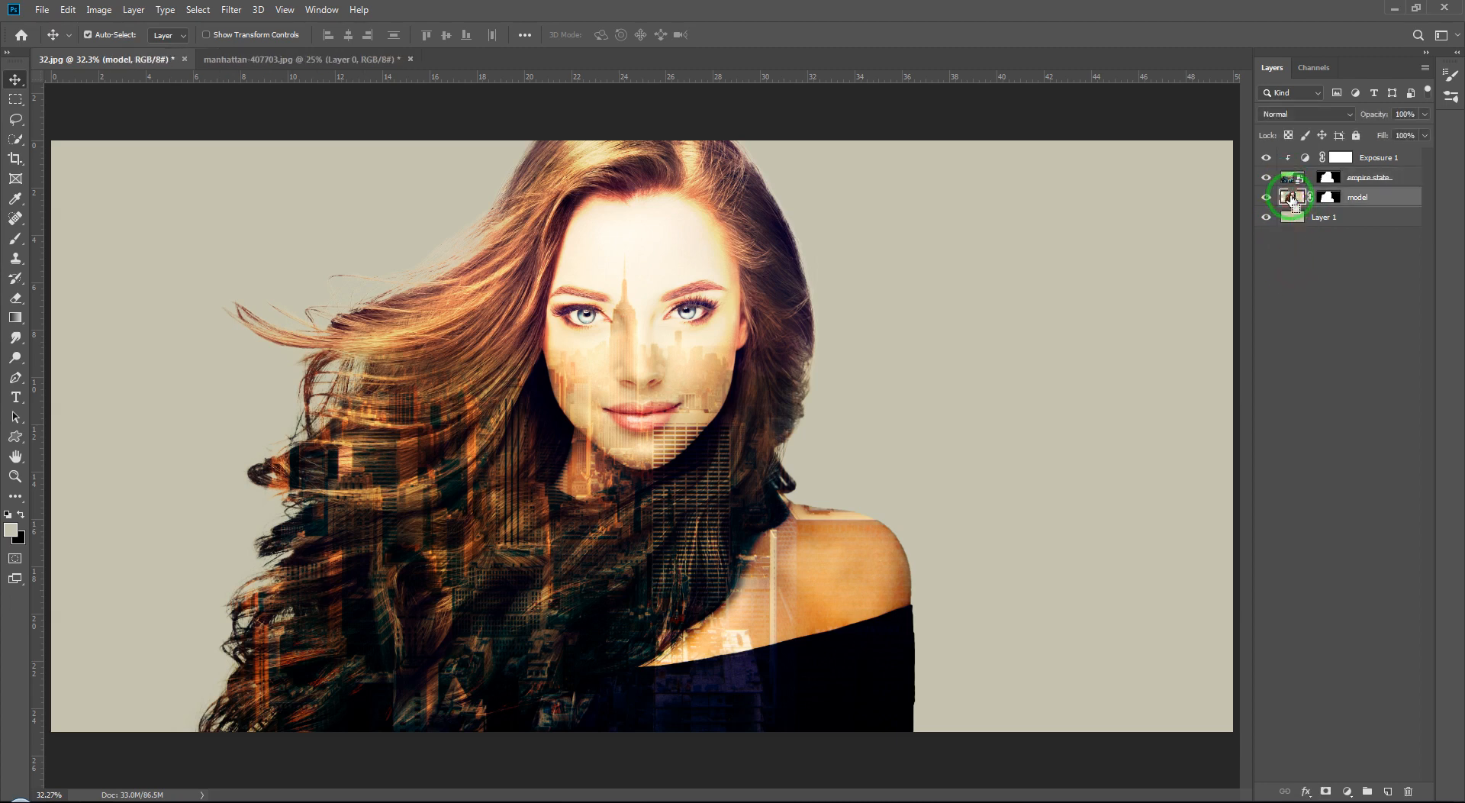
key("ctrl+shift+u")
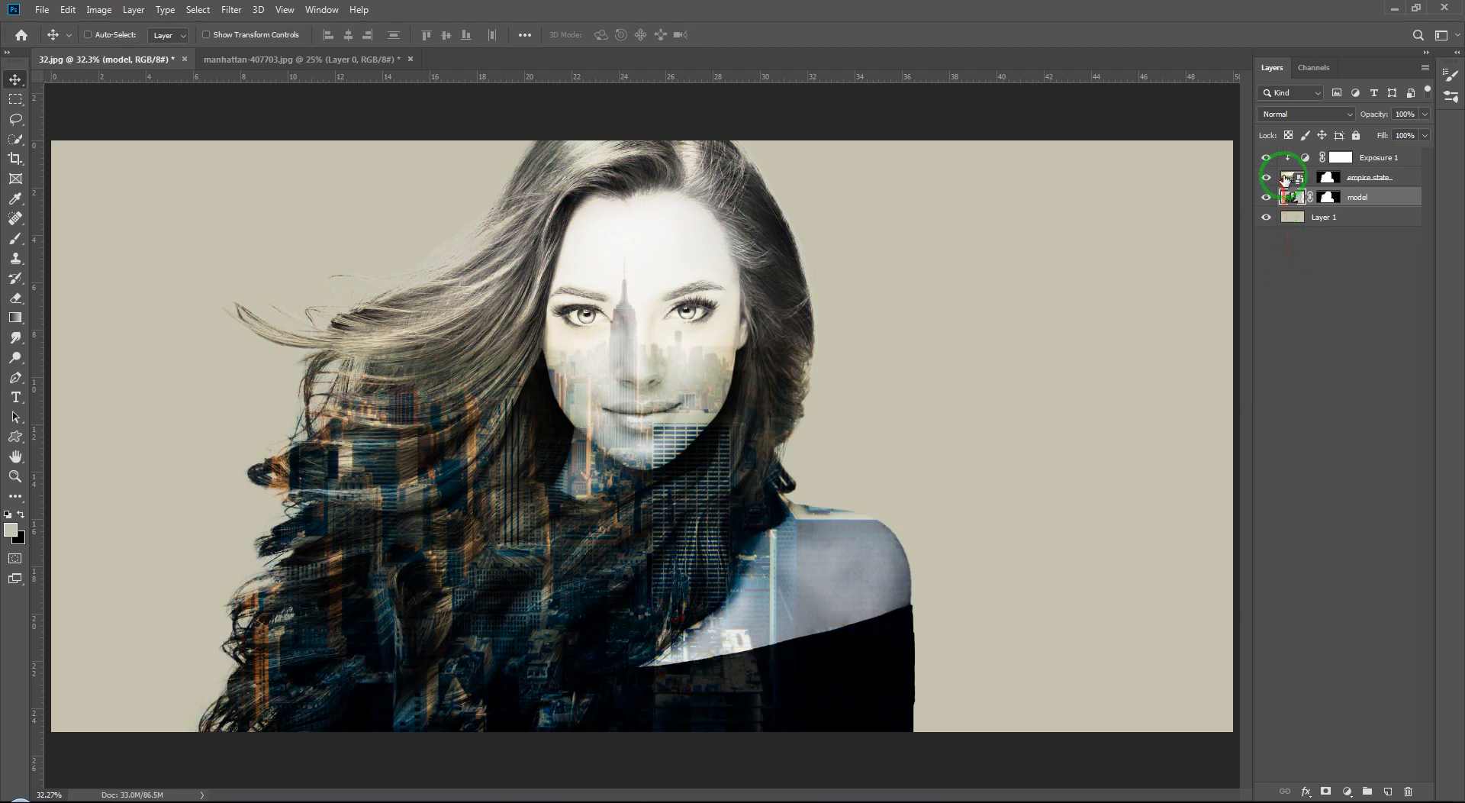
Step: Rasterize the empire state city layer and desaturate it to black and white
left_click(1287, 180)
right_click(1399, 180)
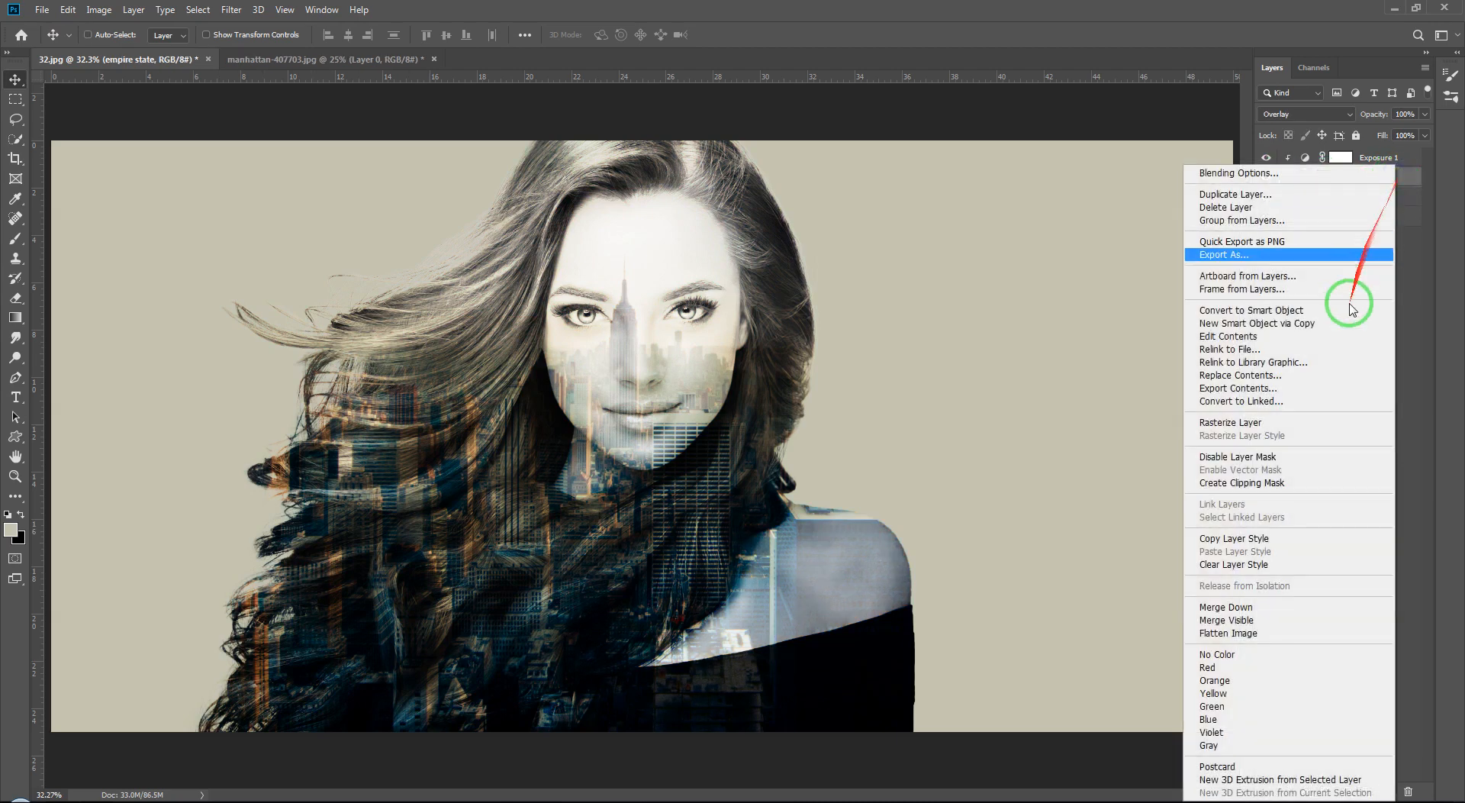
left_click(1349, 425)
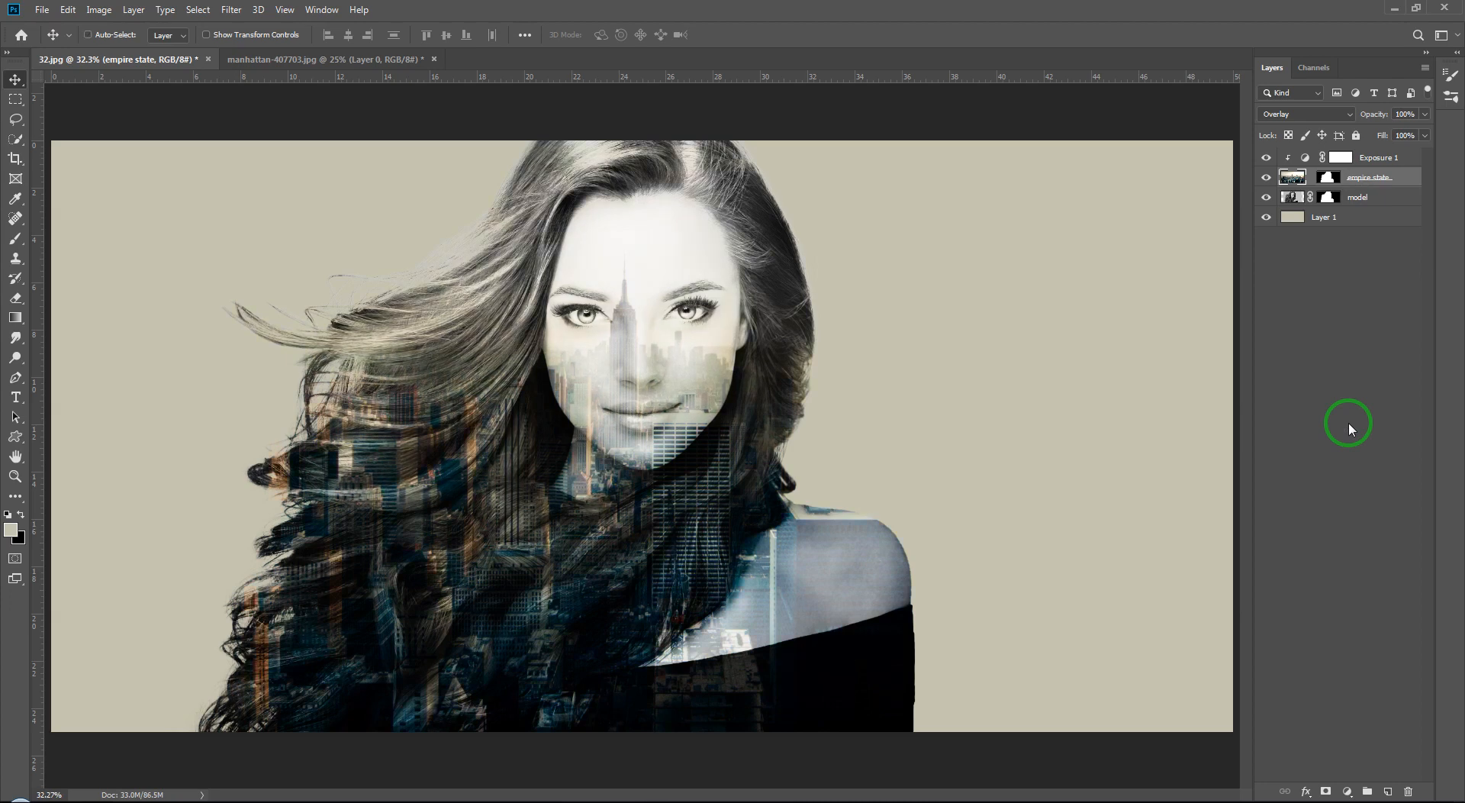
left_click(1289, 201)
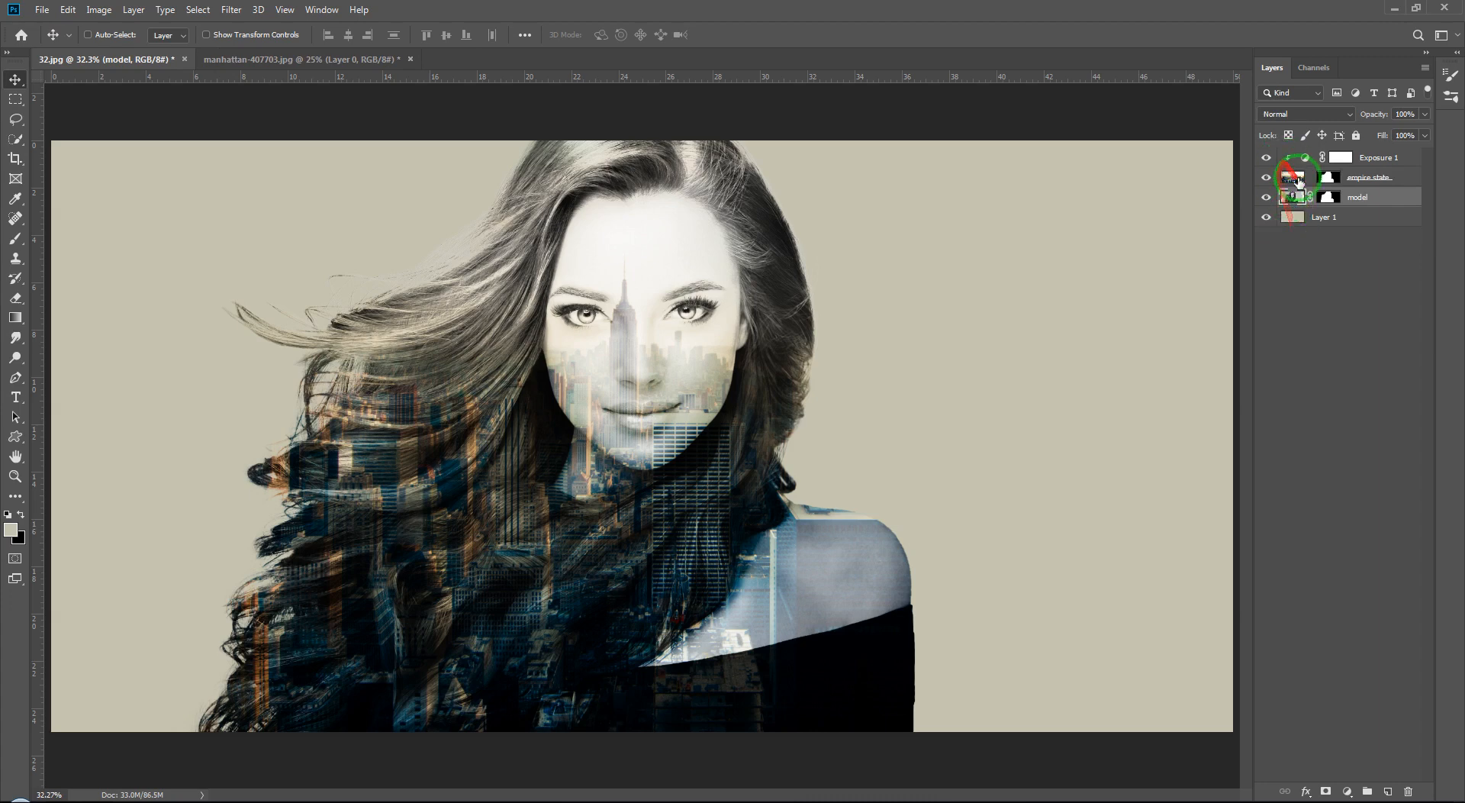
left_click(1292, 179)
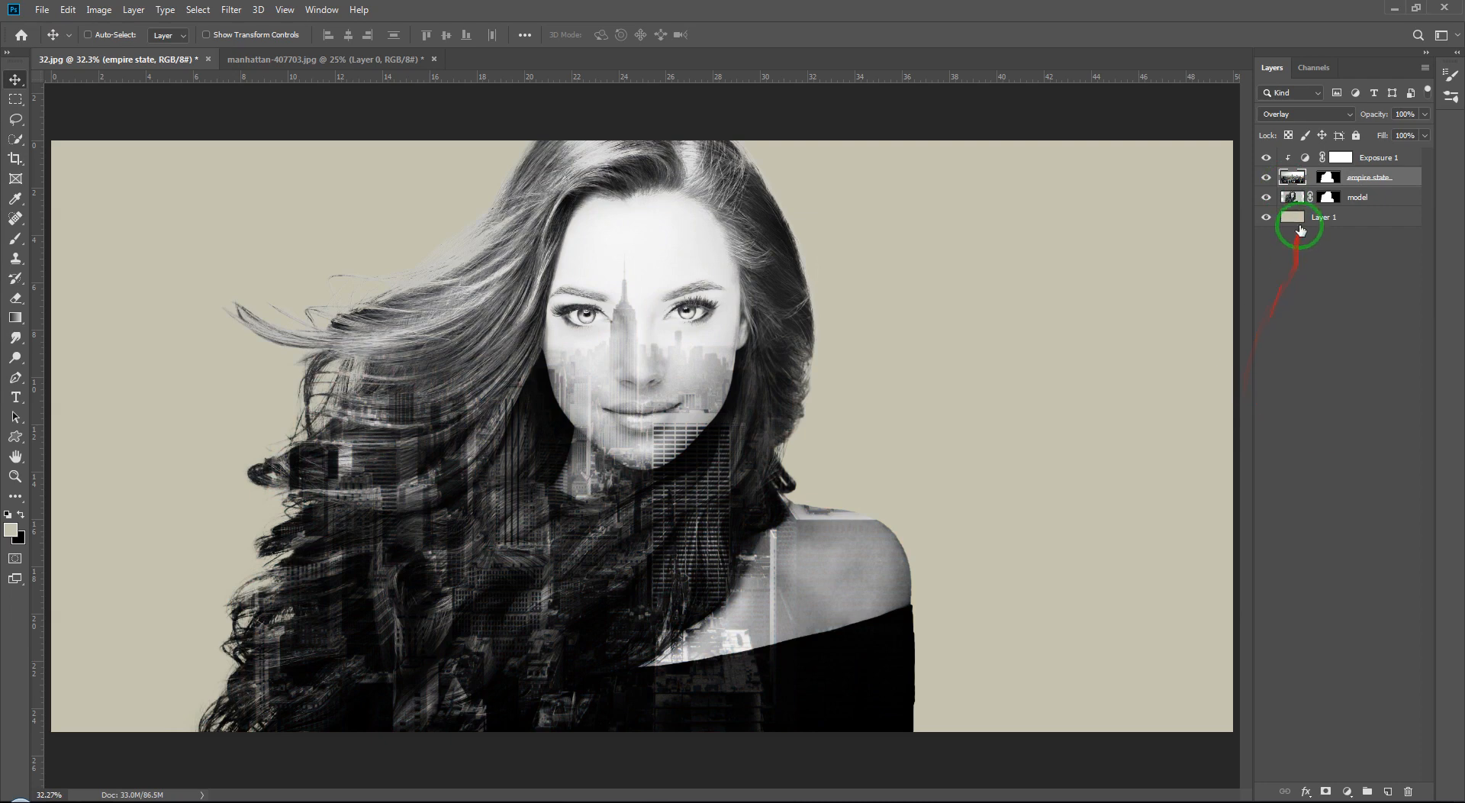
Step: Reset the colours and fill the bottom Layer 1 with white as the new background
left_click(1300, 221)
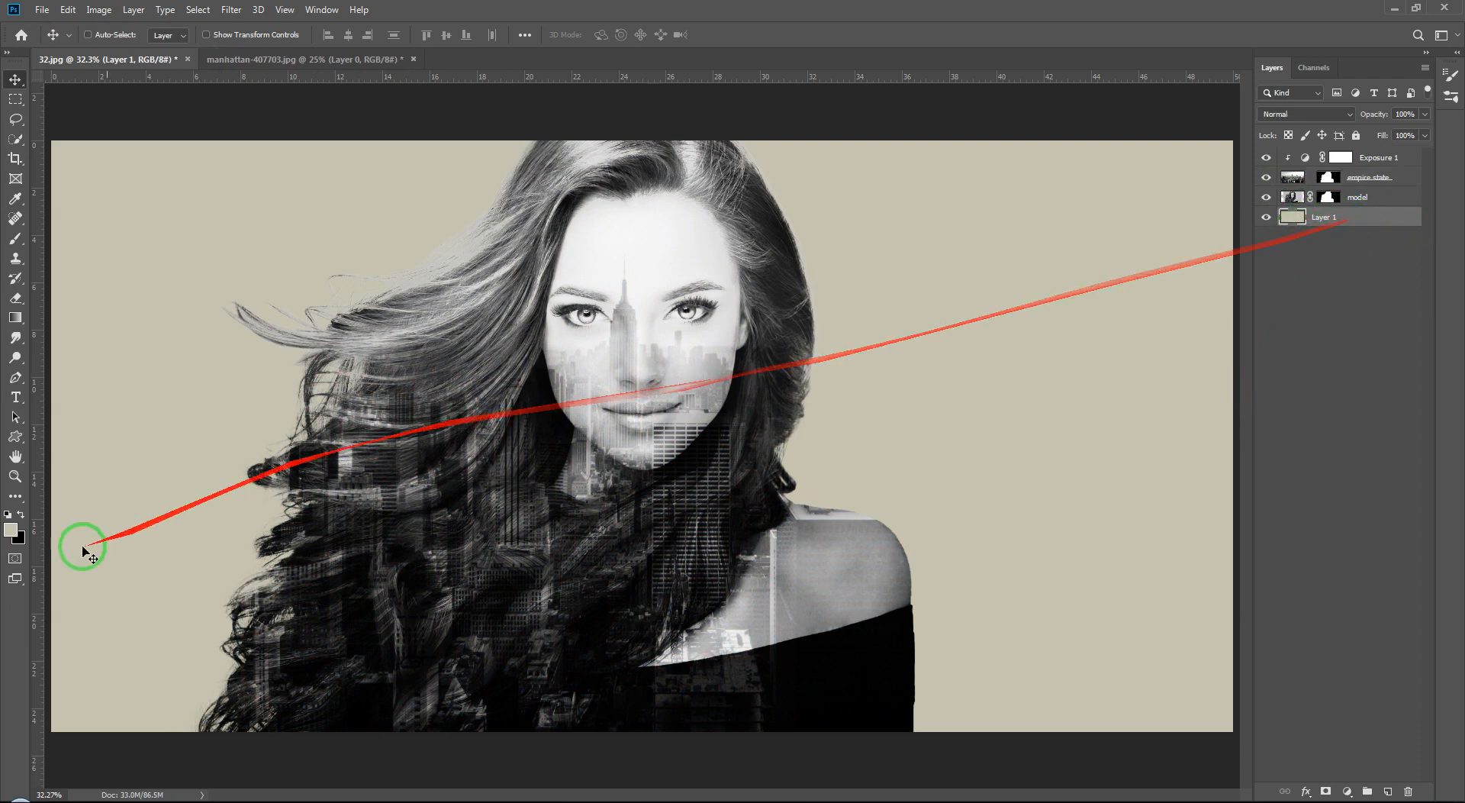
left_click(21, 513)
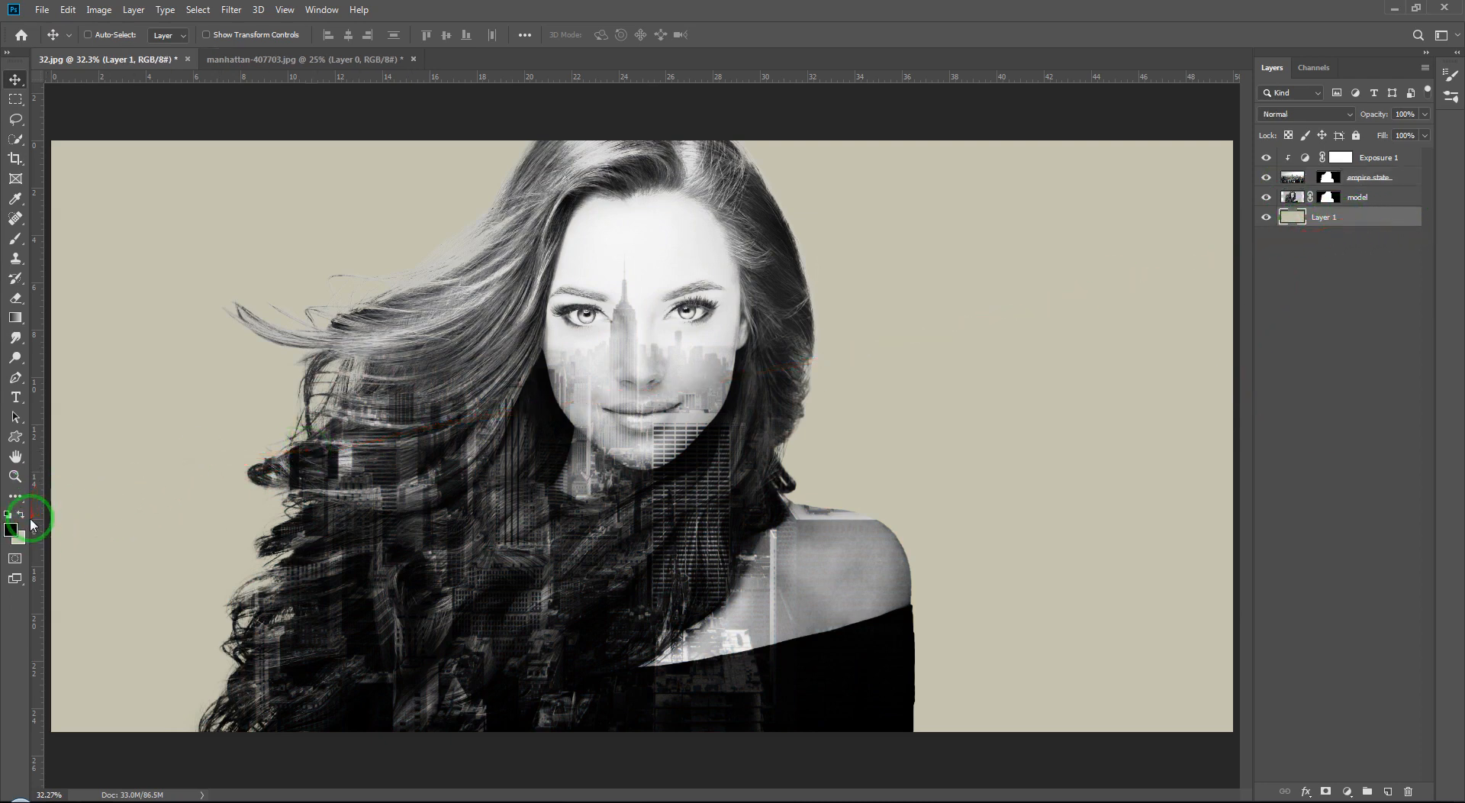
left_click(29, 517)
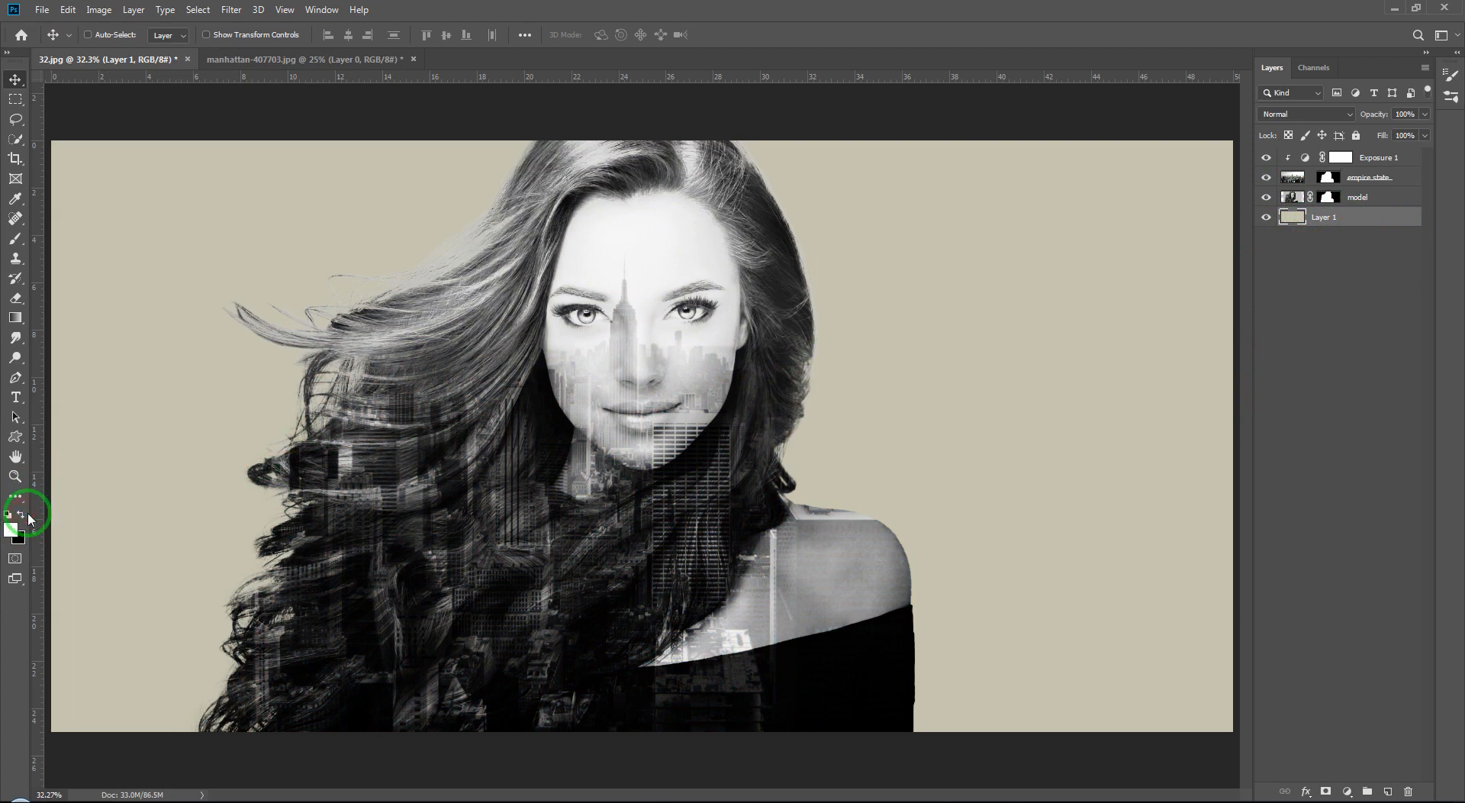
key("alt+BackSpace")
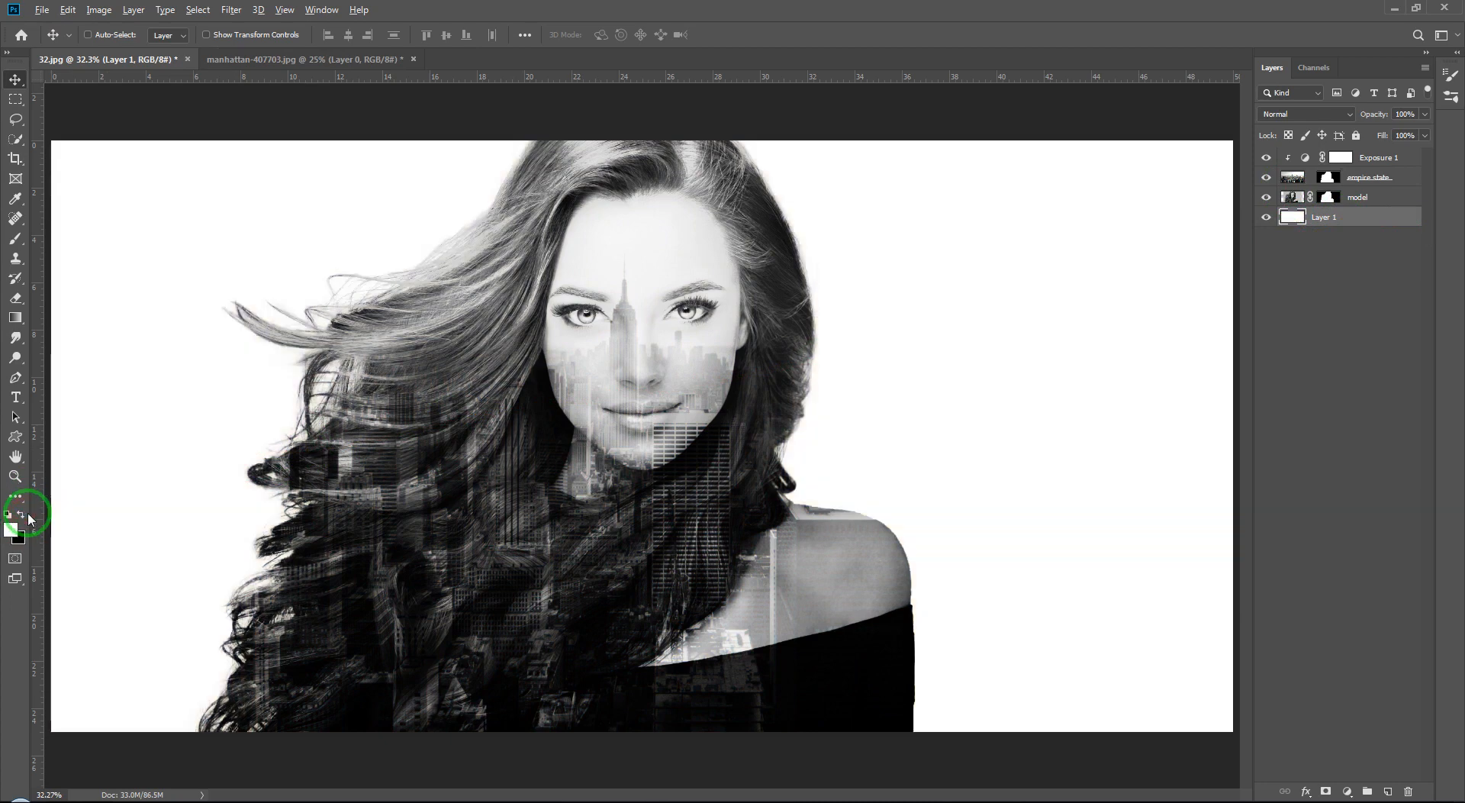
Step: Switch to the browser and browse more double exposure reference images
key("ctrl+minus")
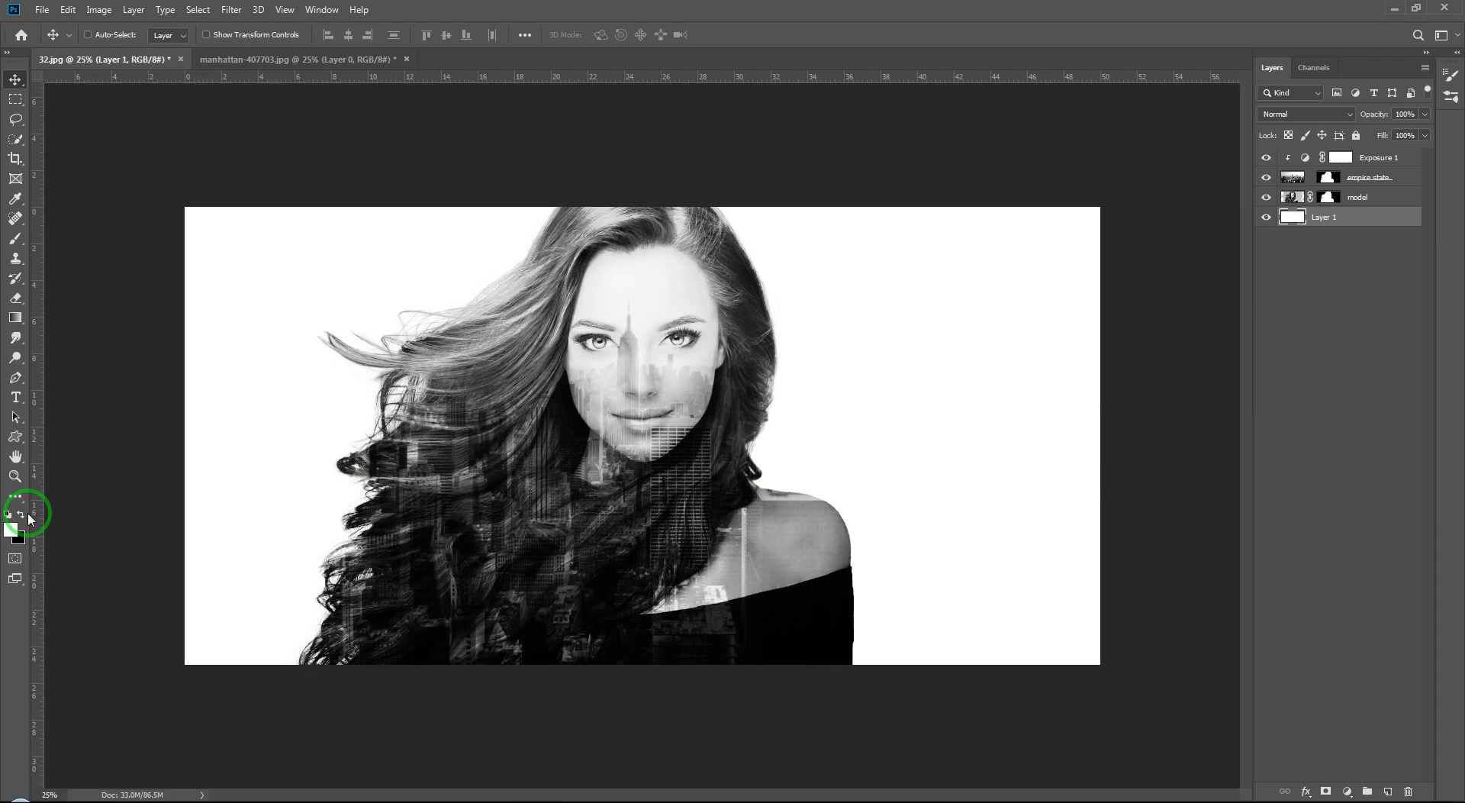
left_click(60, 798)
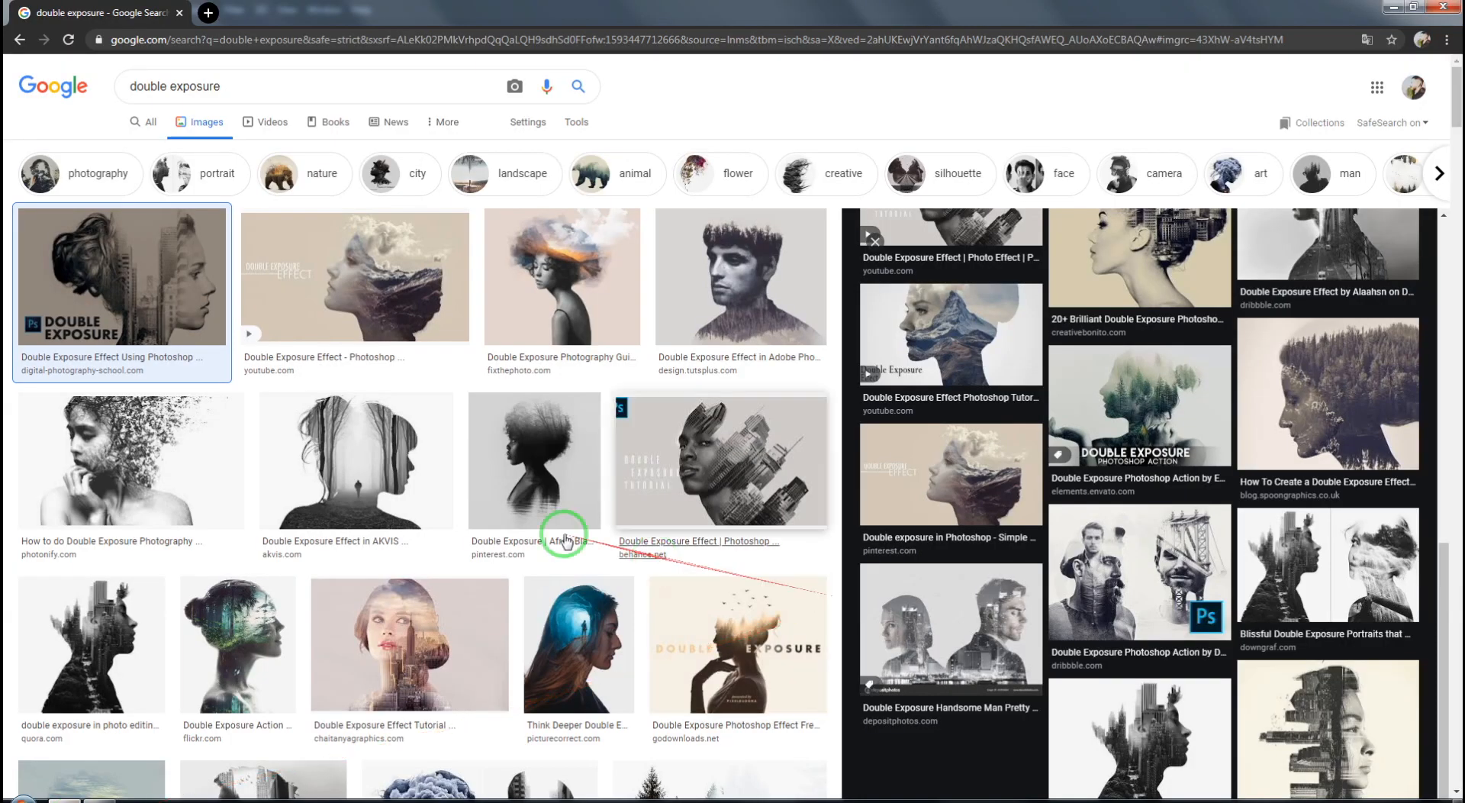
scroll(580, 519, "down", 4)
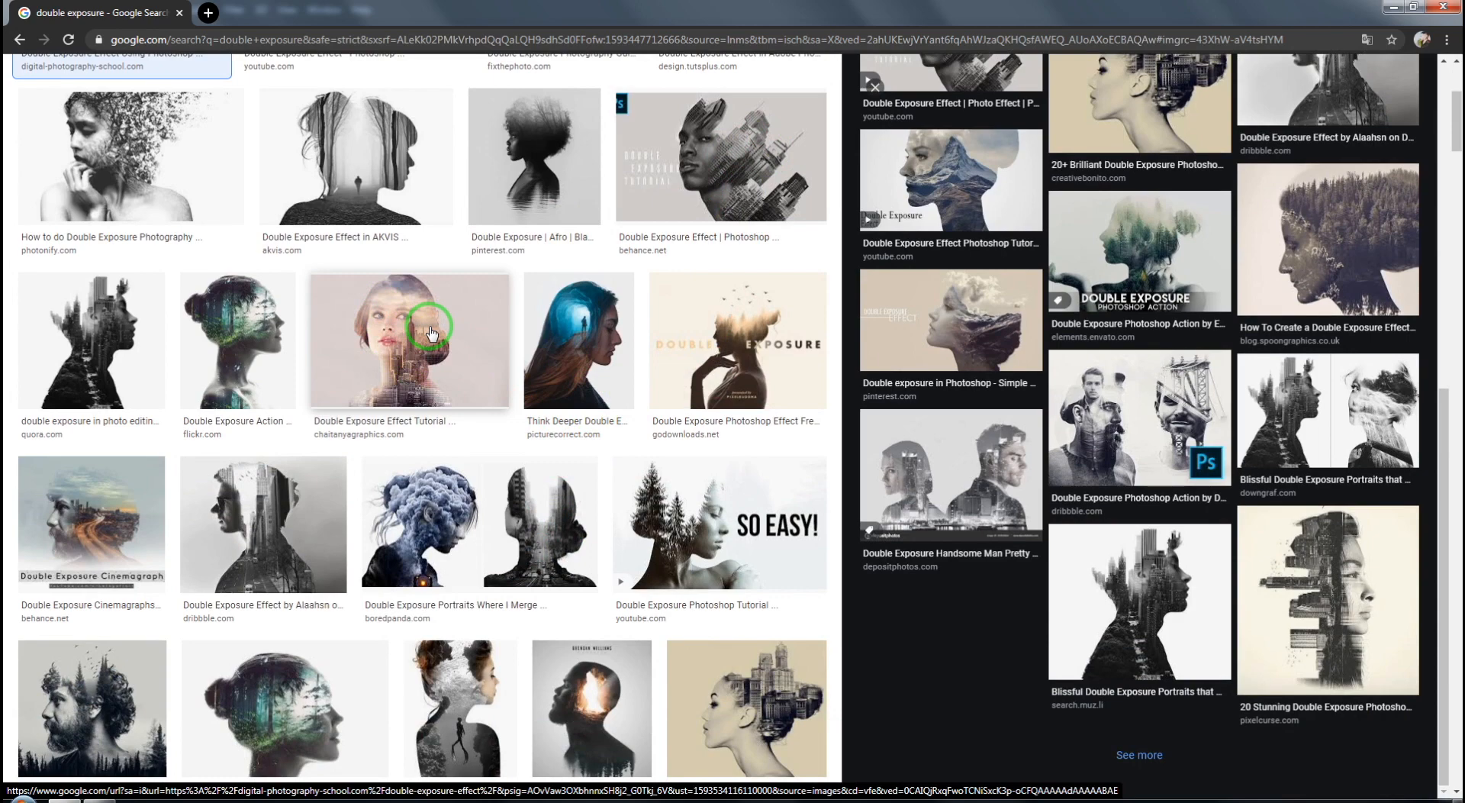
scroll(431, 332, "down", 3)
scroll(431, 332, "down", 4)
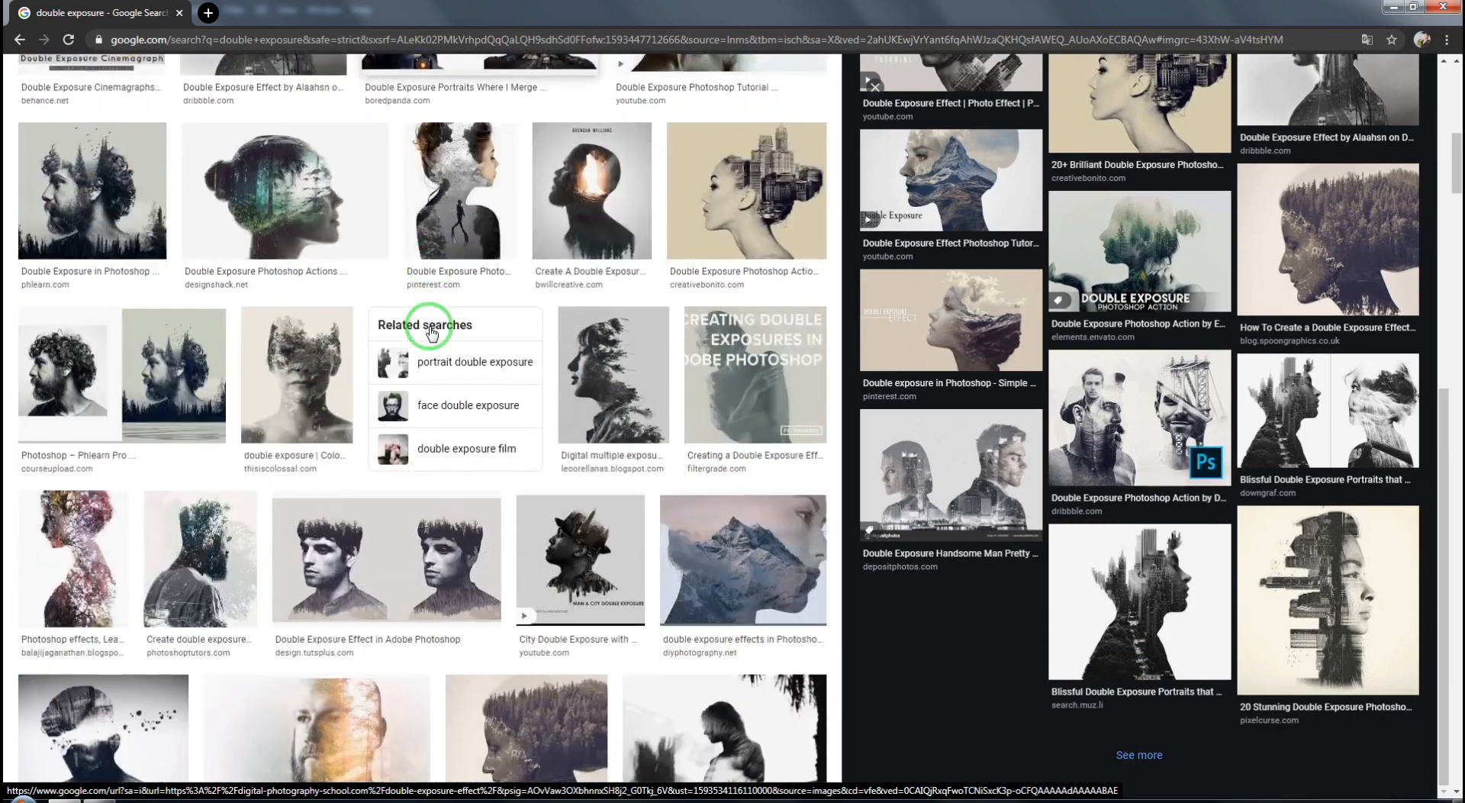
scroll(431, 332, "down", 4)
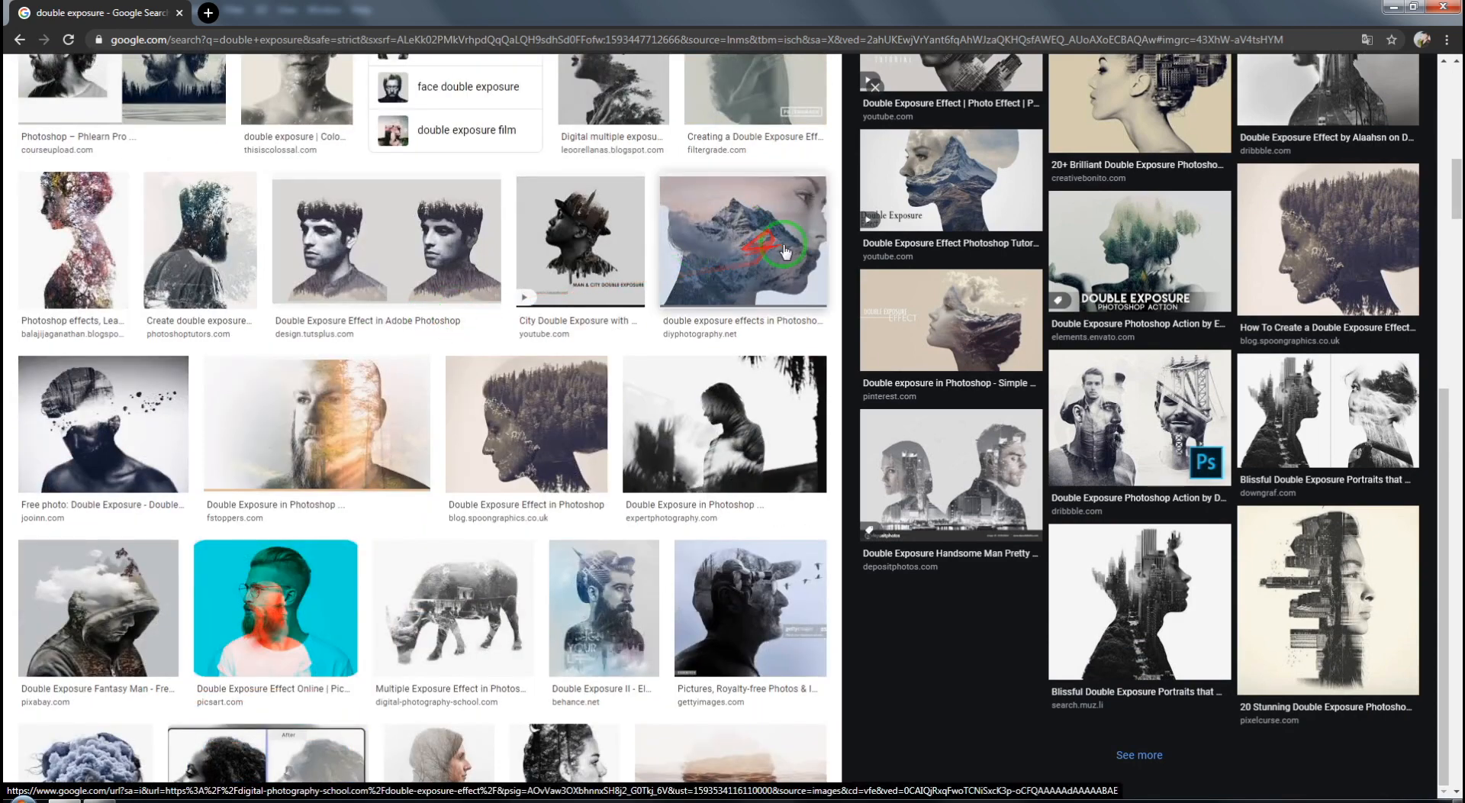
scroll(778, 235, "up", 1)
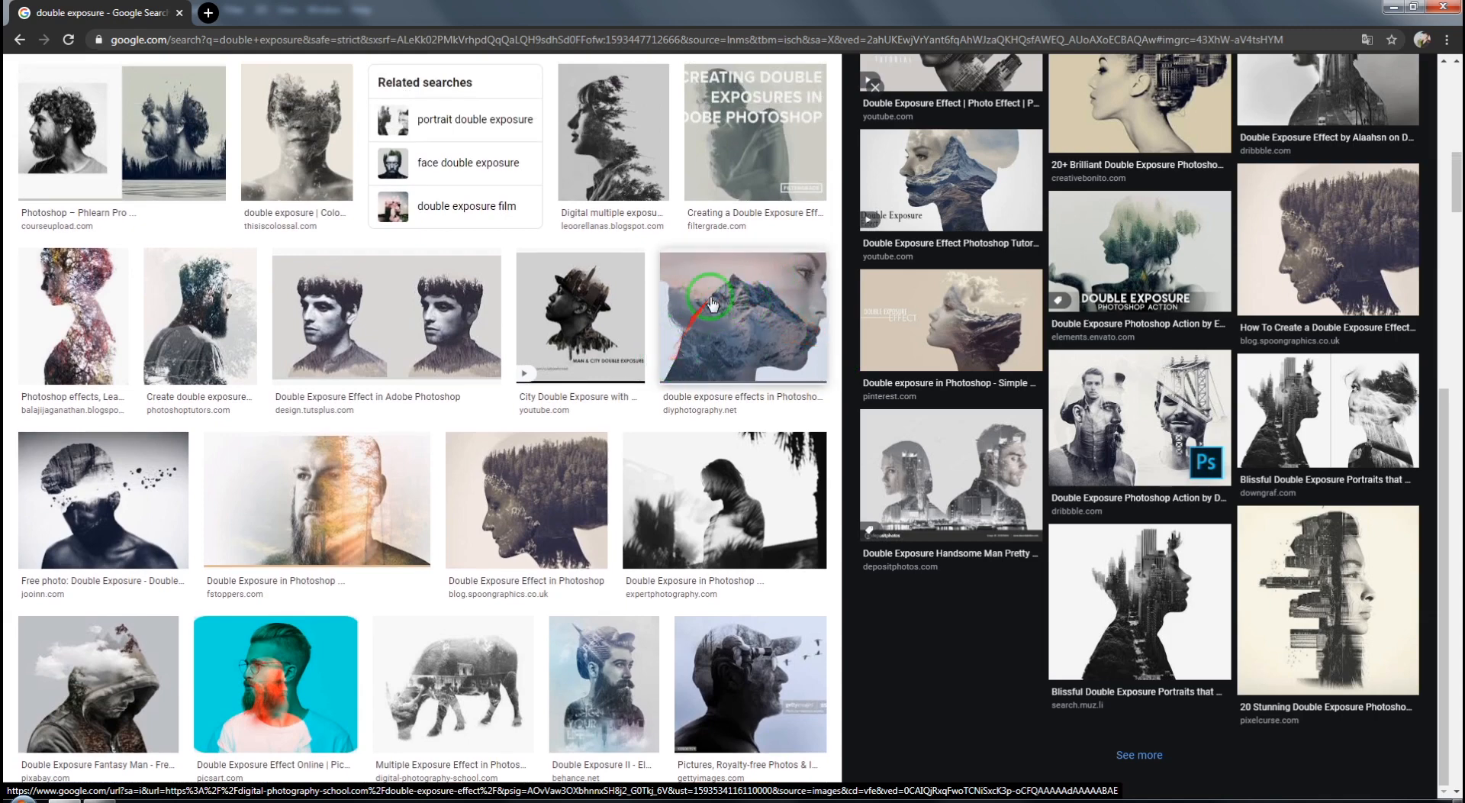
mouse_move(717, 301)
left_mouse_down()
mouse_move(774, 256)
mouse_move(809, 300)
left_mouse_up()
scroll(718, 325, "down", 15)
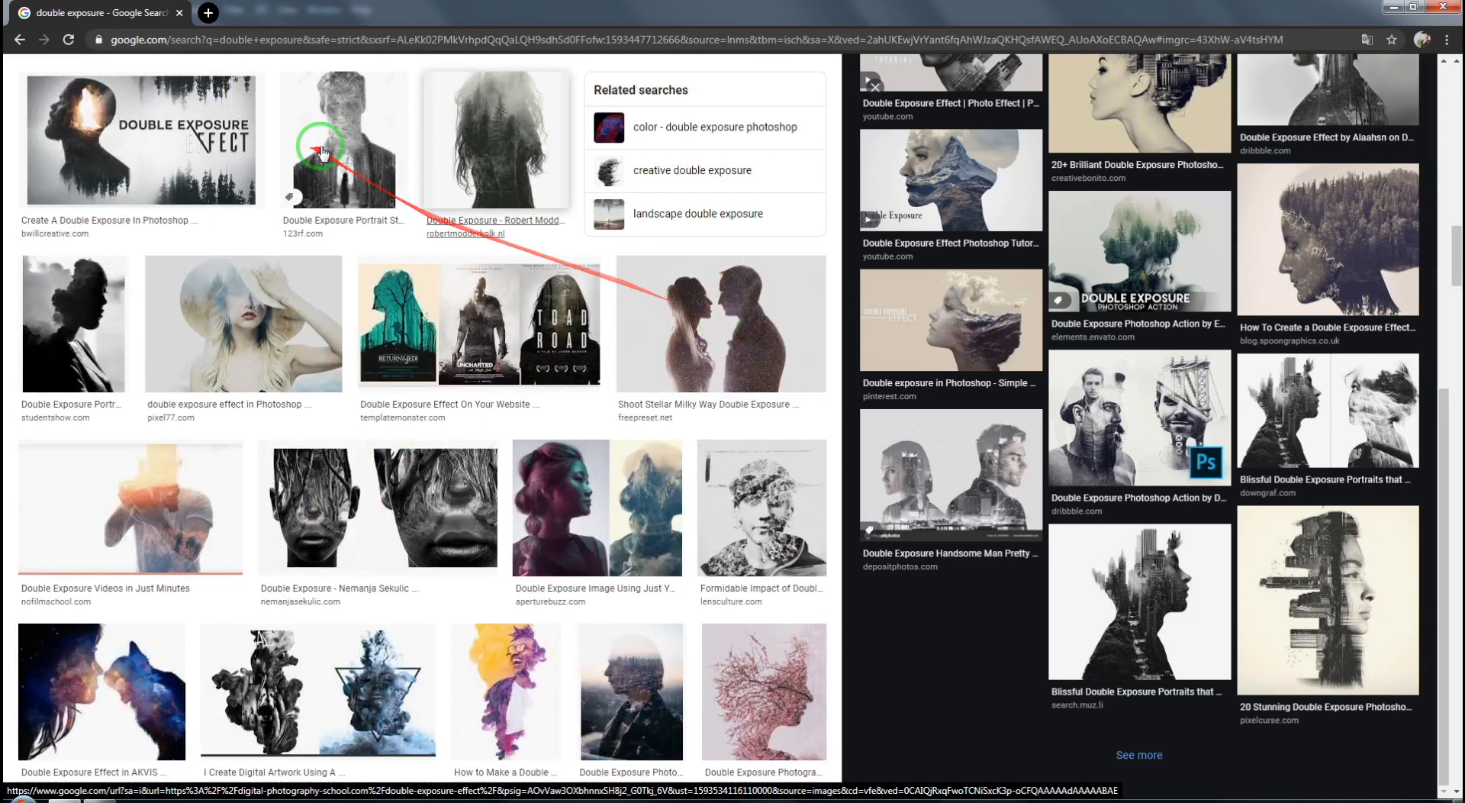
scroll(320, 168, "up", 8)
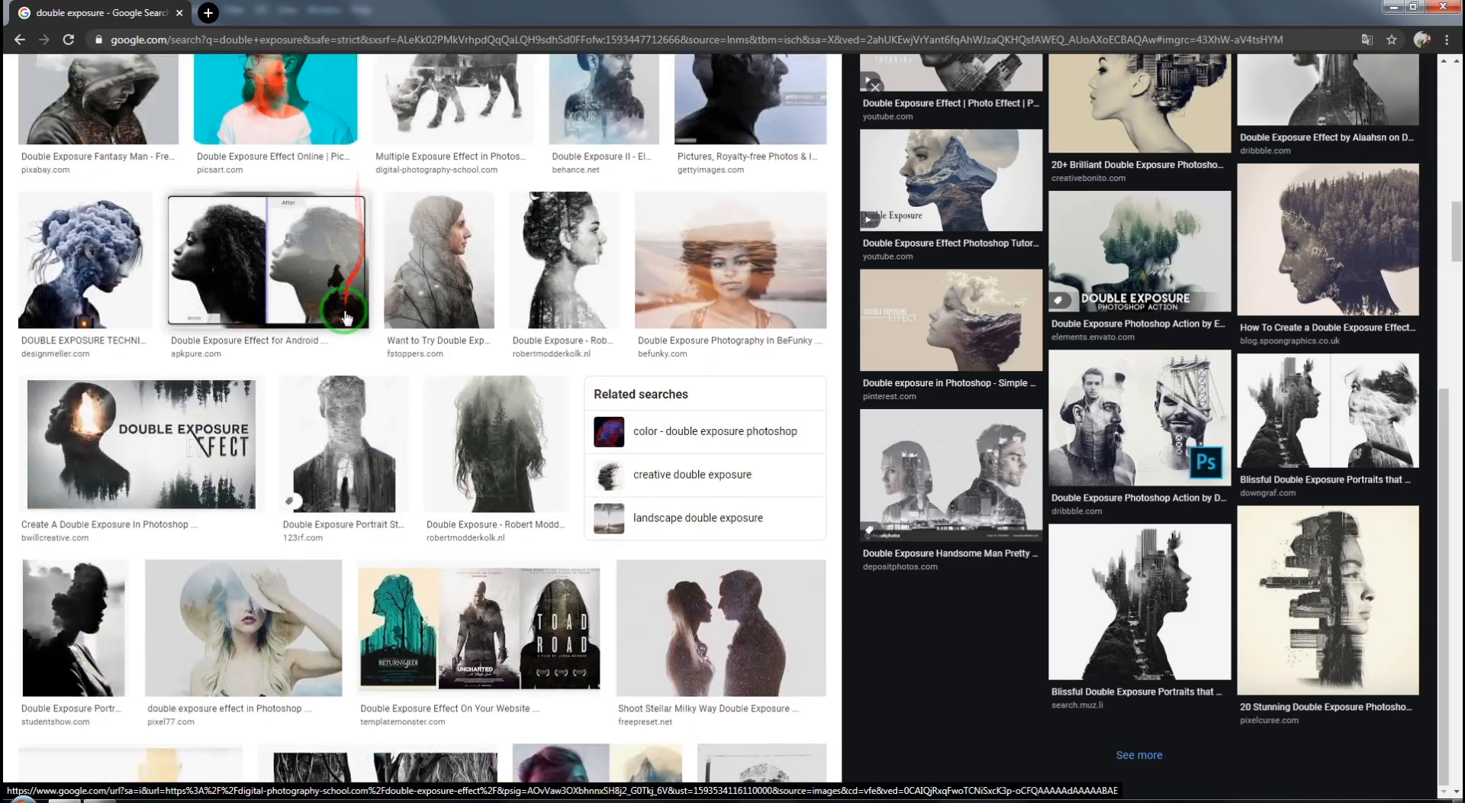
scroll(293, 214, "up", 10)
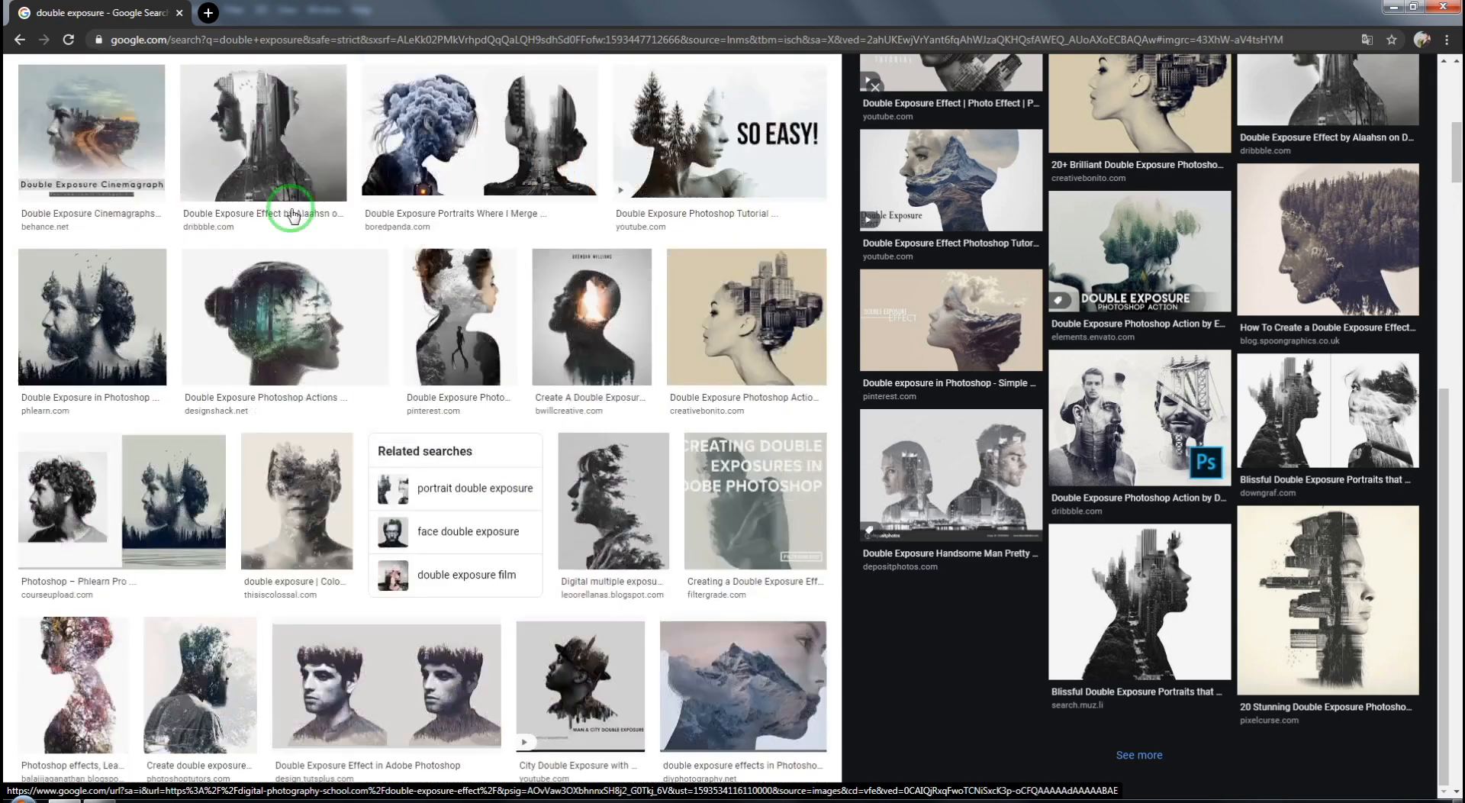
scroll(290, 210, "up", 2)
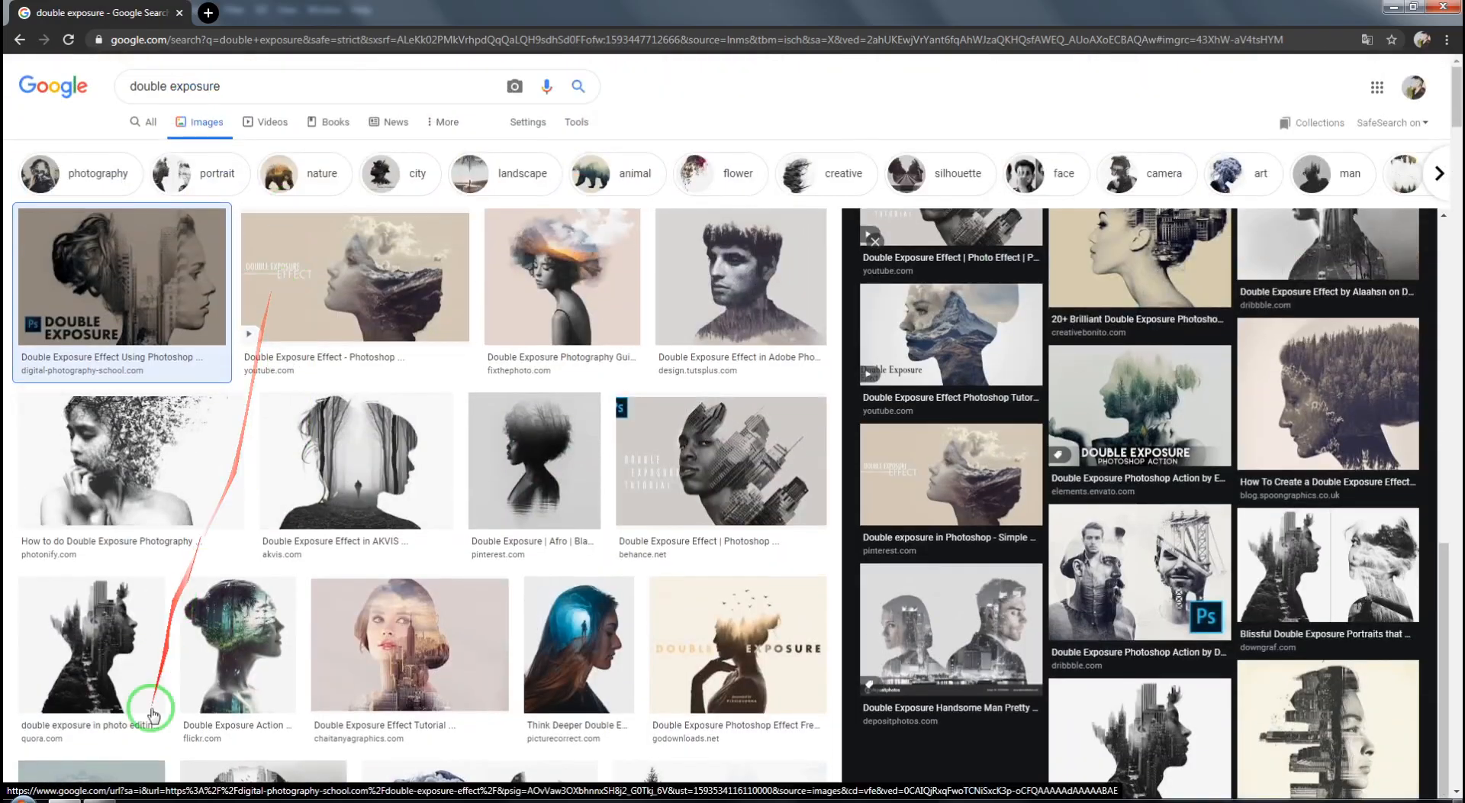
left_click(100, 800)
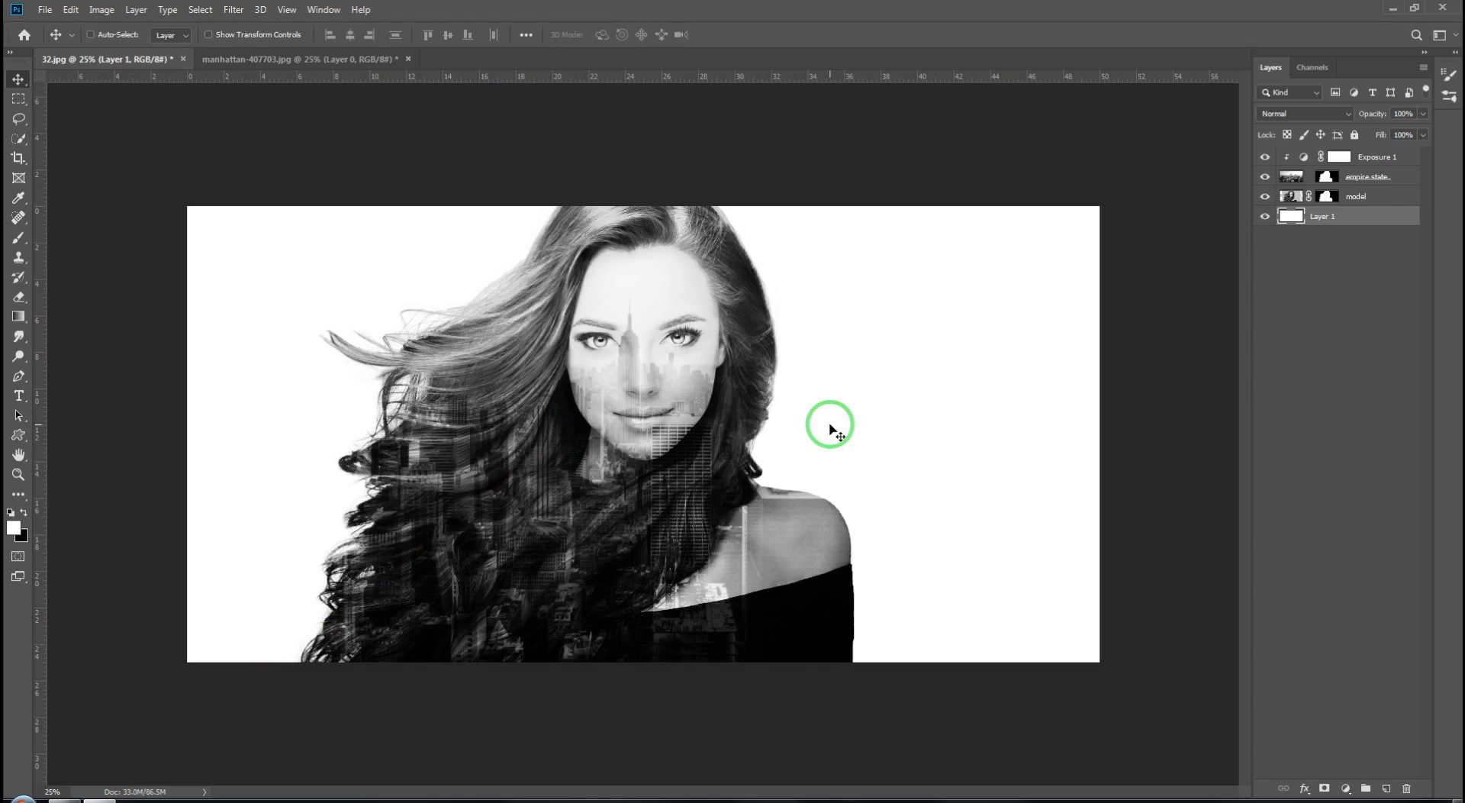
mouse_move(830, 425)
left_mouse_down()
mouse_move(676, 370)
mouse_move(731, 330)
mouse_move(635, 277)
mouse_move(640, 353)
left_mouse_up()
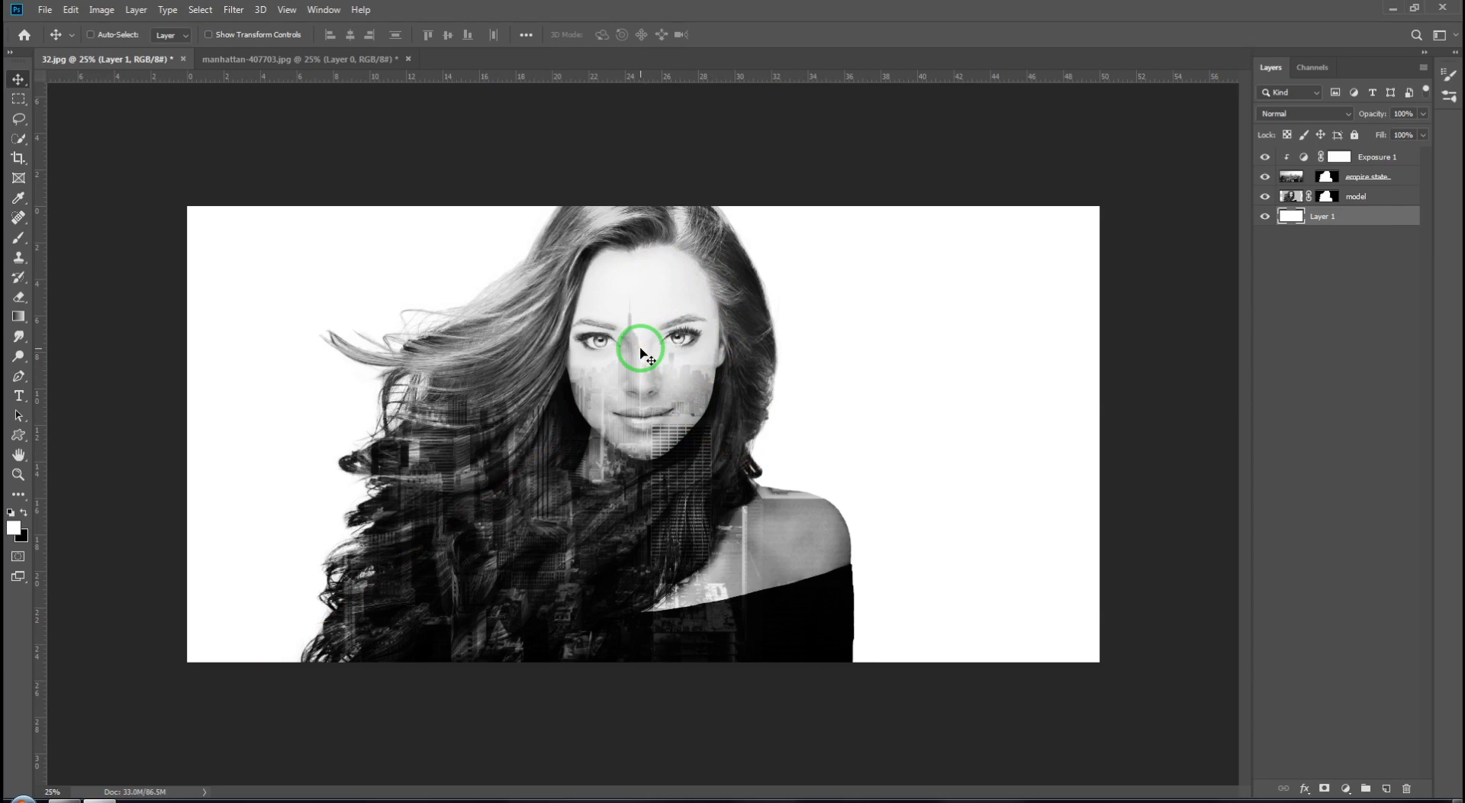
mouse_move(640, 348)
left_mouse_down()
mouse_move(678, 279)
mouse_move(667, 273)
mouse_move(615, 331)
mouse_move(677, 328)
mouse_move(669, 389)
left_mouse_up()
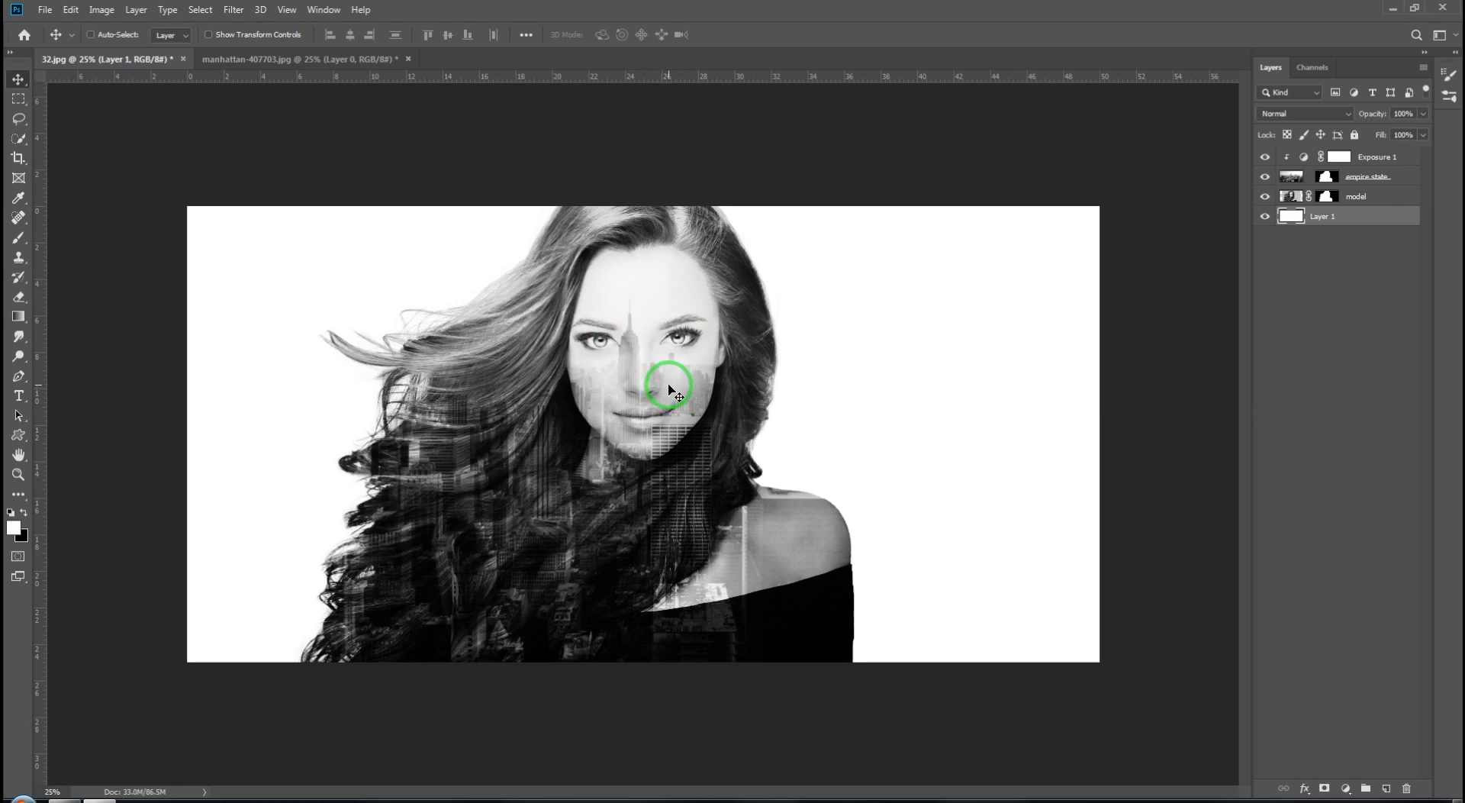